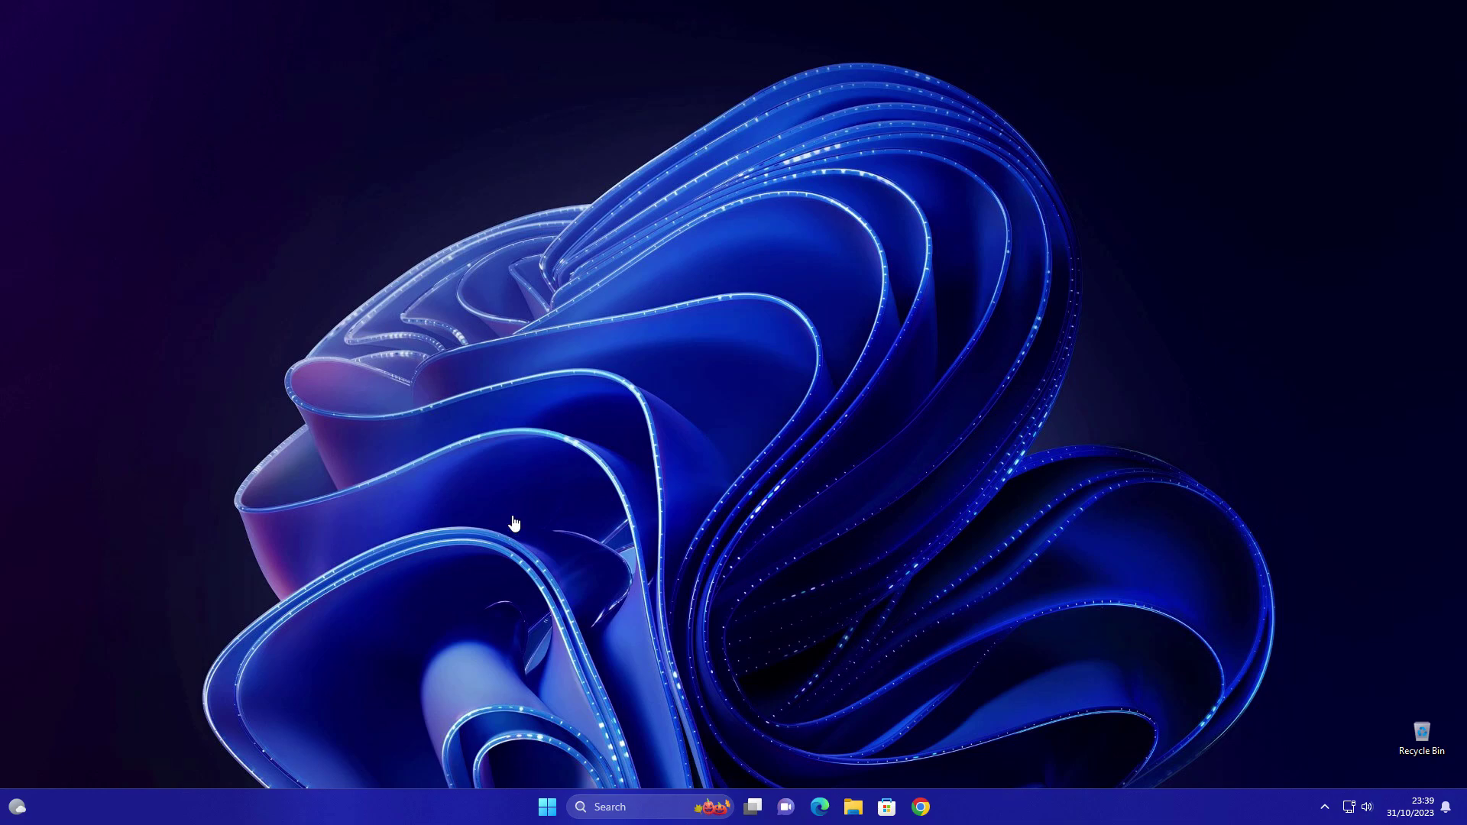
Step: Refresh the desktop and check the current Windows version with winver
right_click(535, 396)
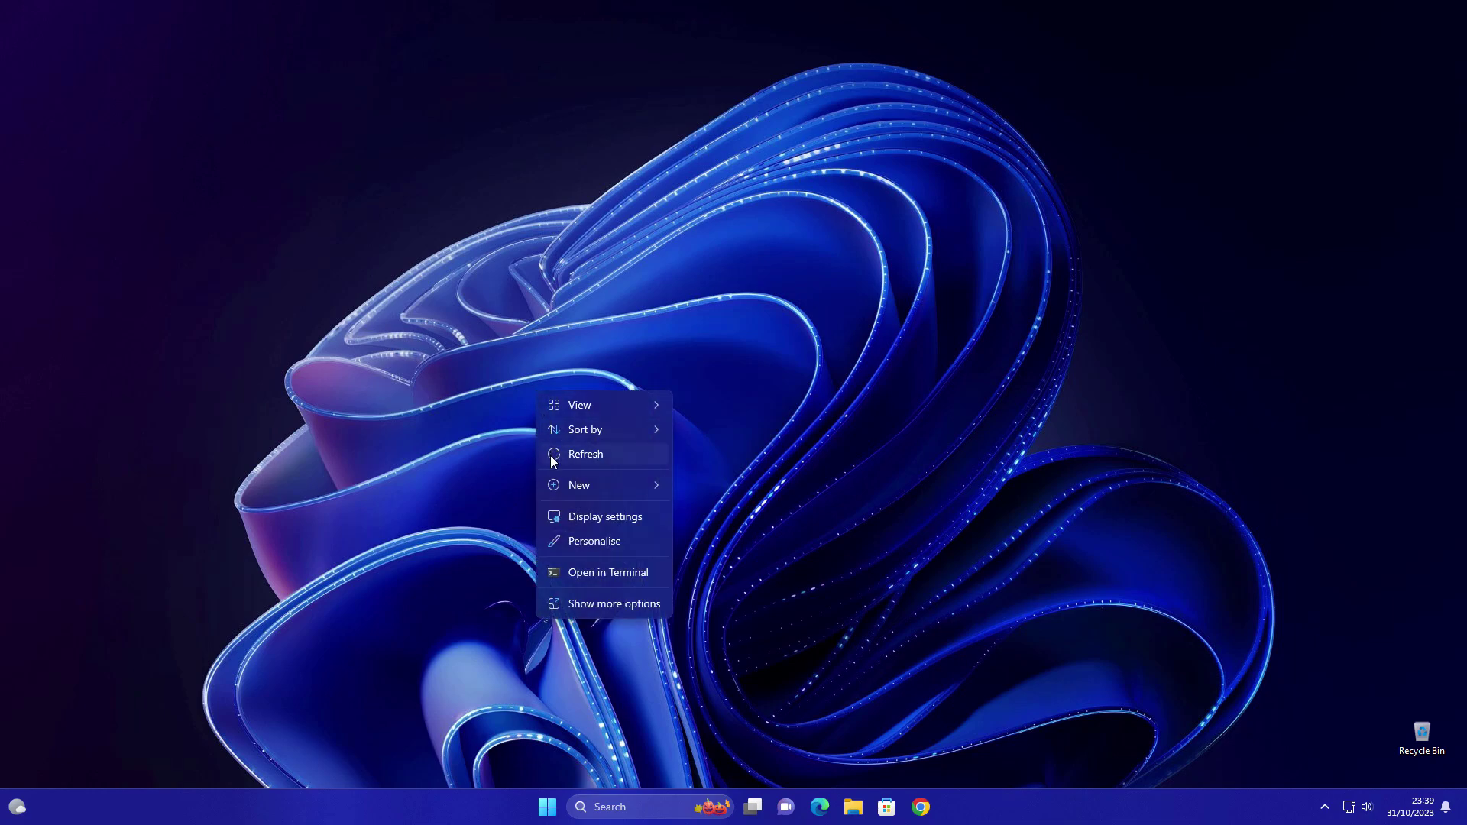
click(548, 461)
key(super)
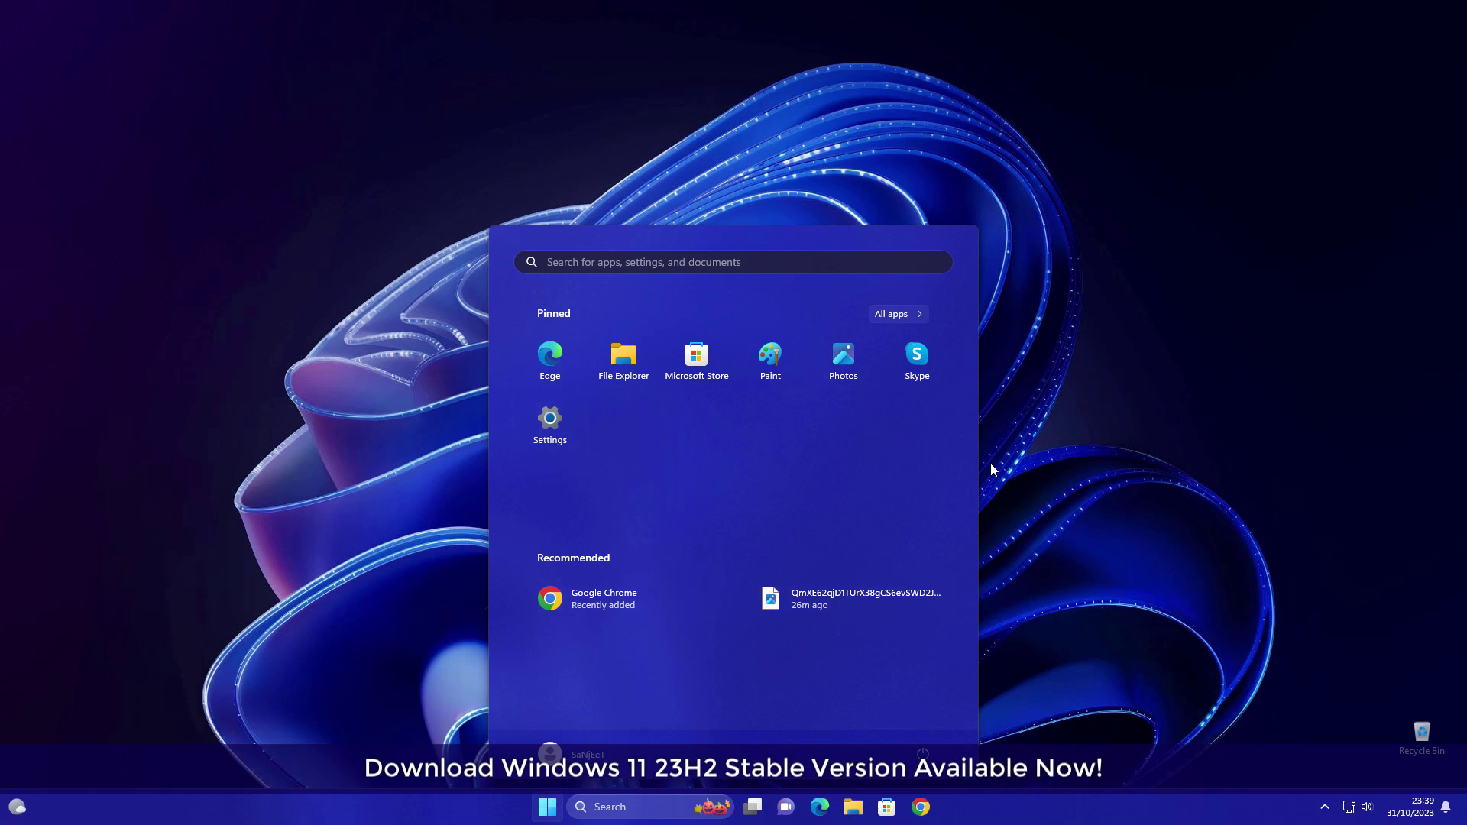
key(super+r)
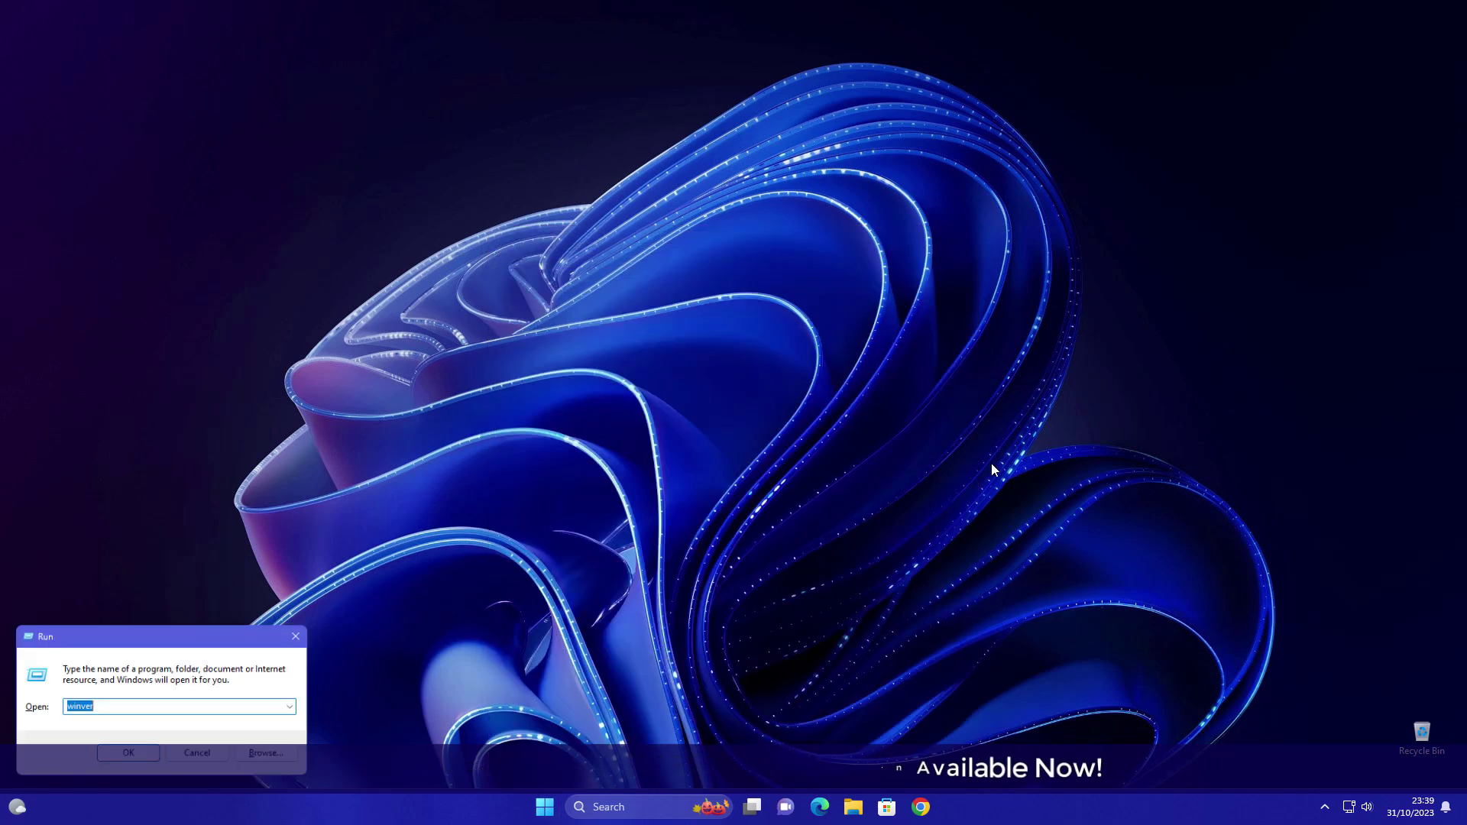
key(Return)
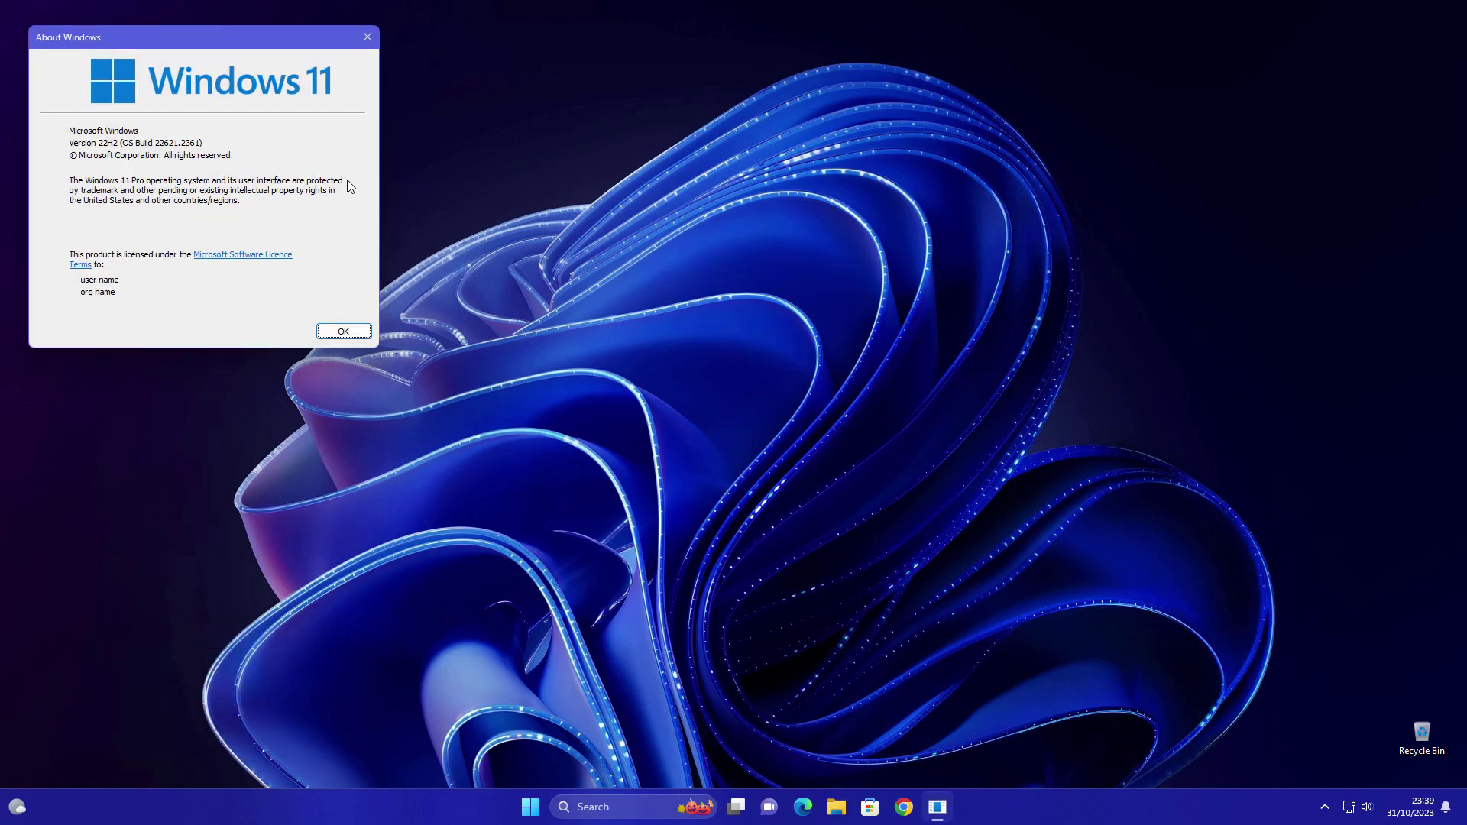
click(343, 332)
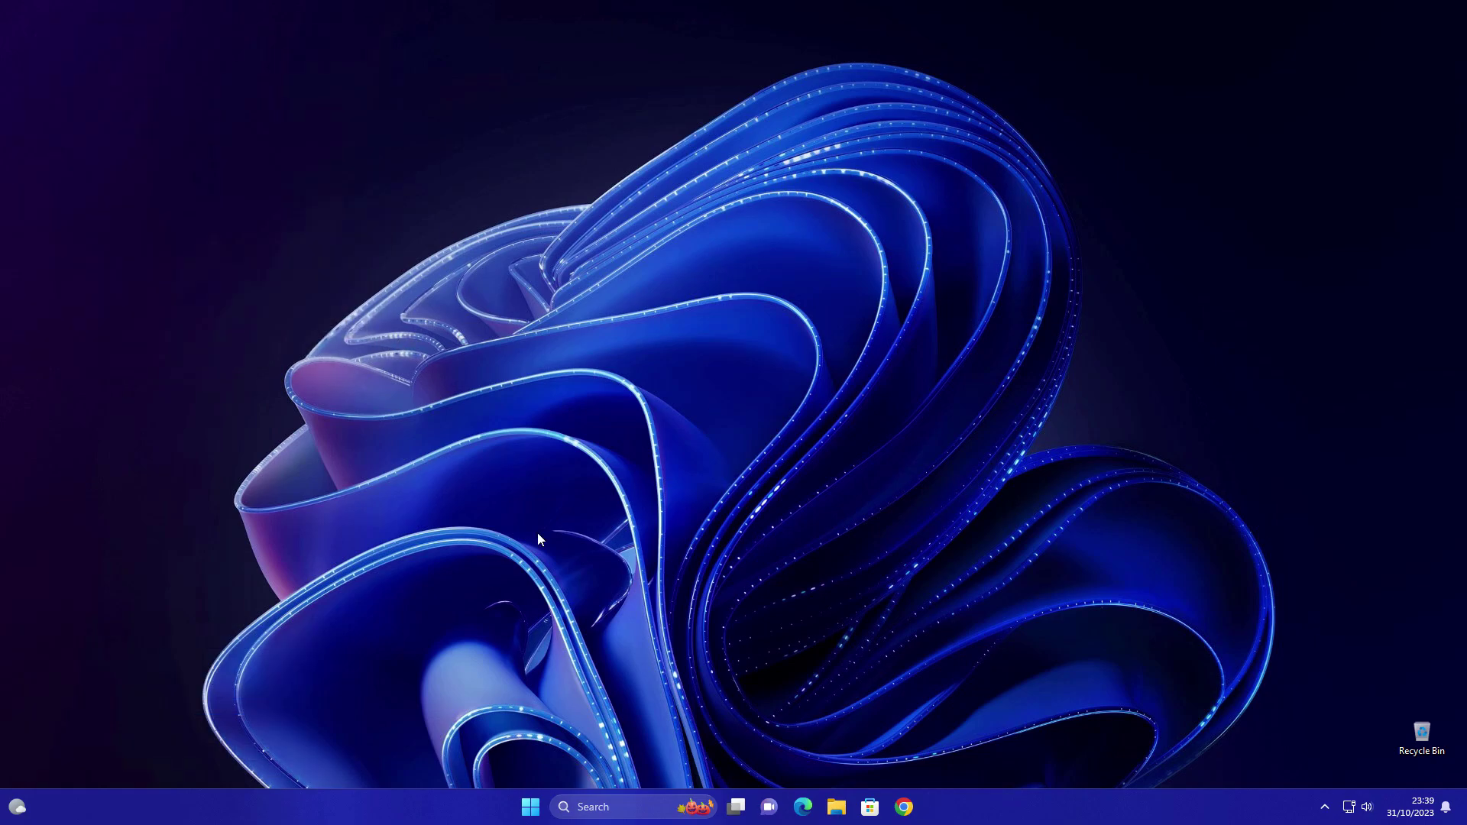
Step: Search Google in Chrome for 'download windows 11' and open Microsoft's download page
click(923, 809)
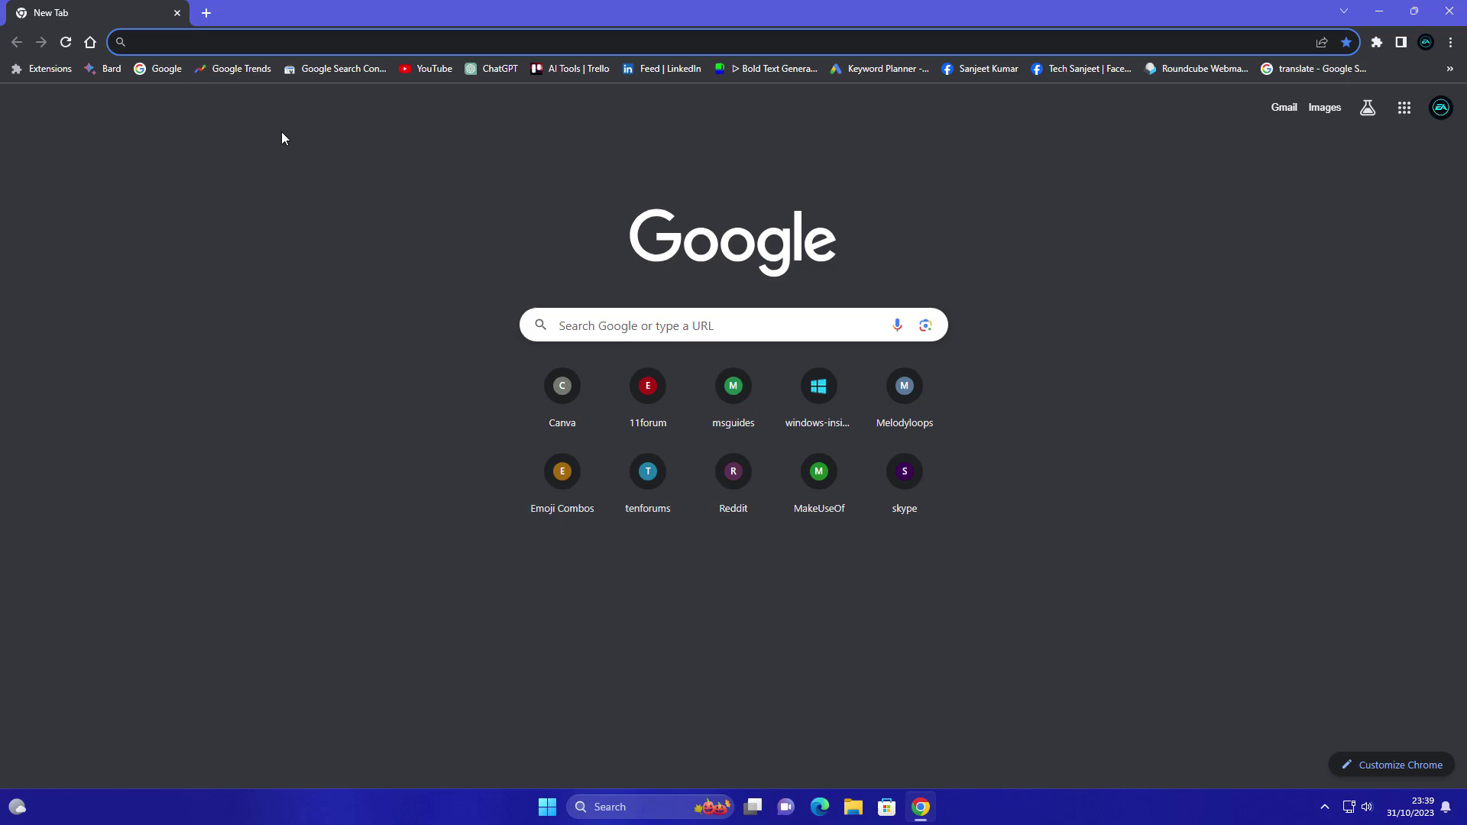
text(download windows 11)
key(Return)
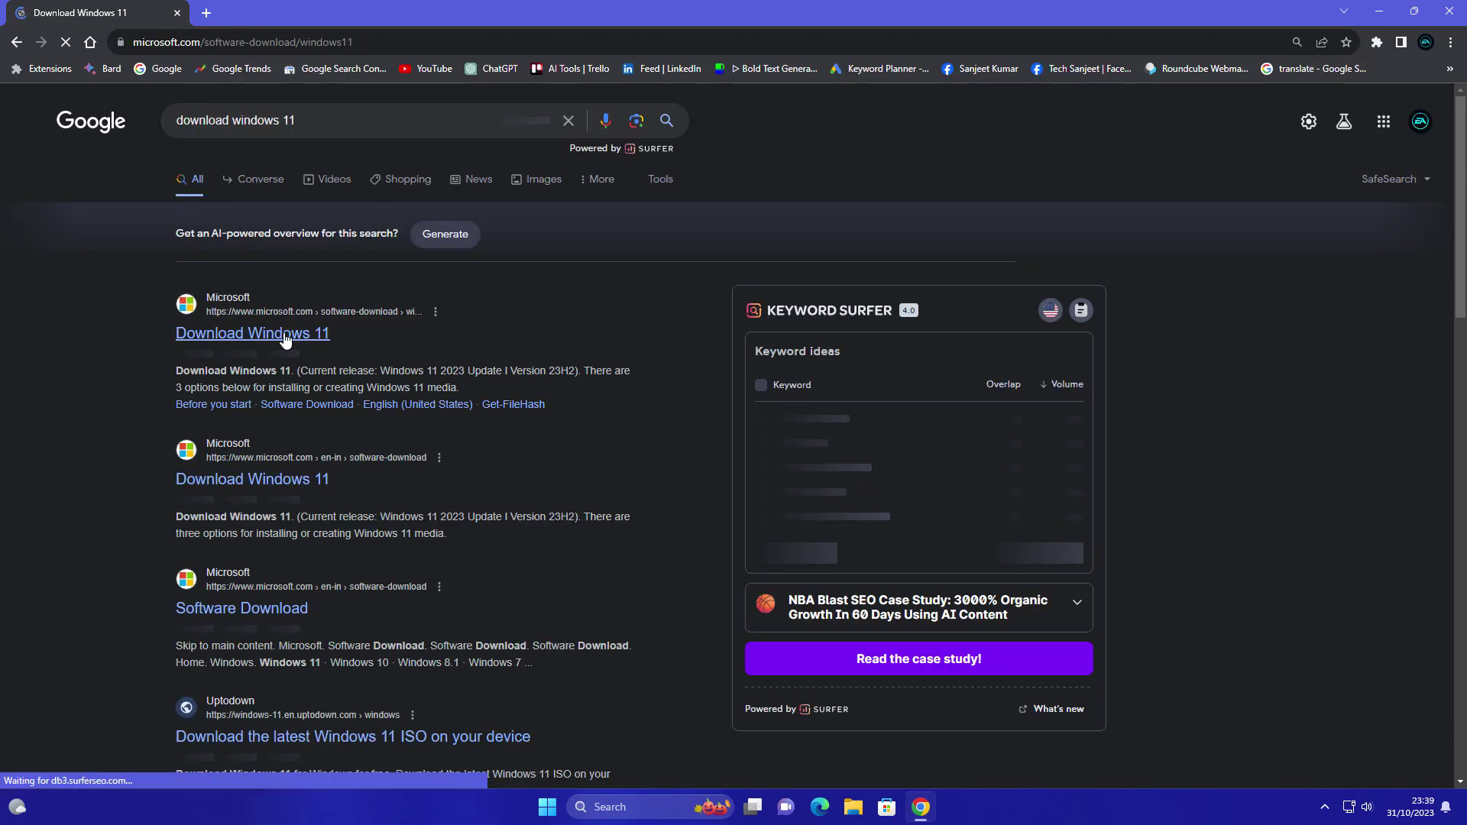
click(187, 332)
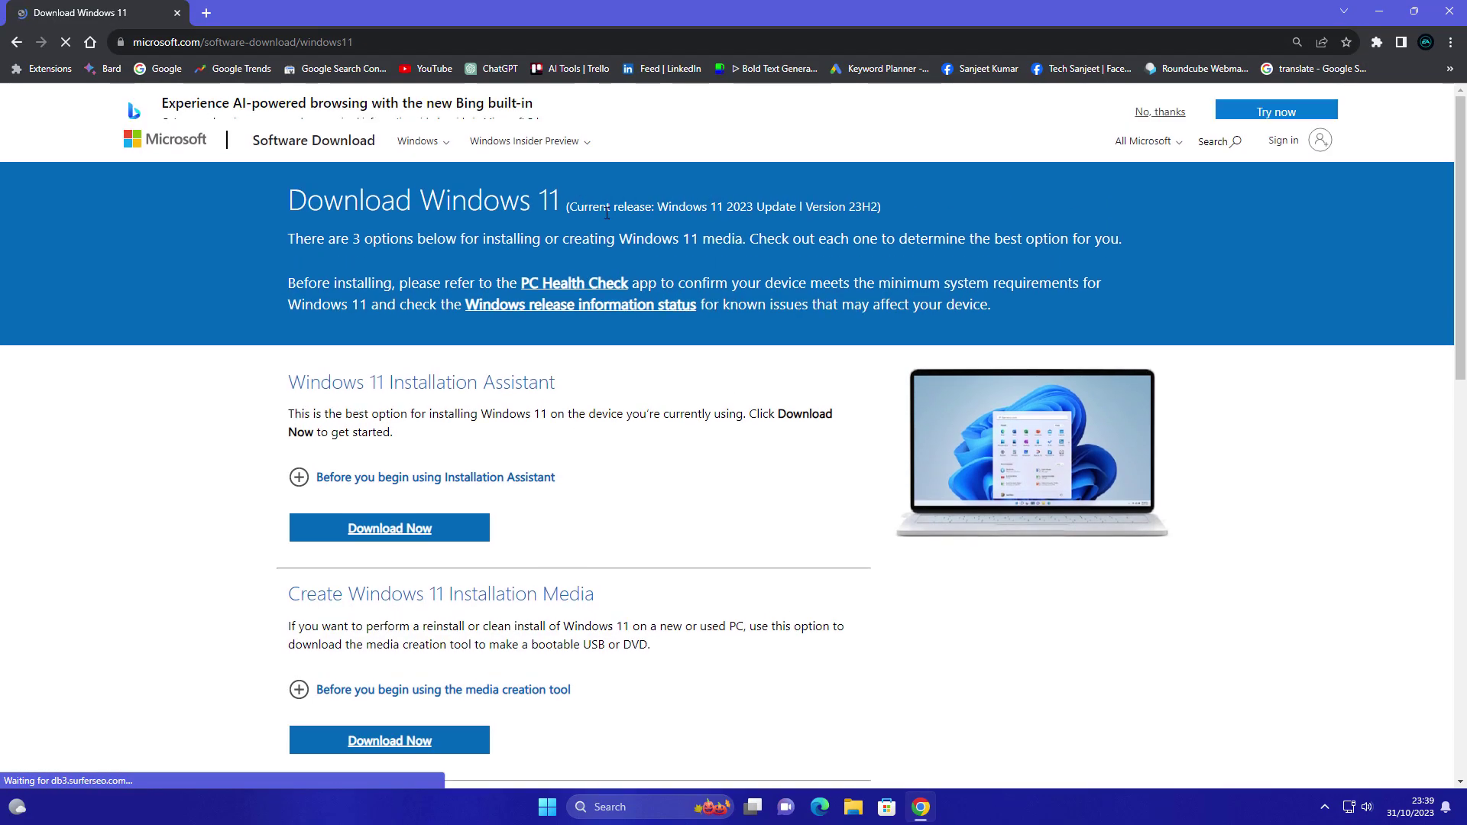
Step: Highlight the 23H2 release note, dismiss the Bing banner and sign in to a Microsoft account
drag(574, 237, 872, 241)
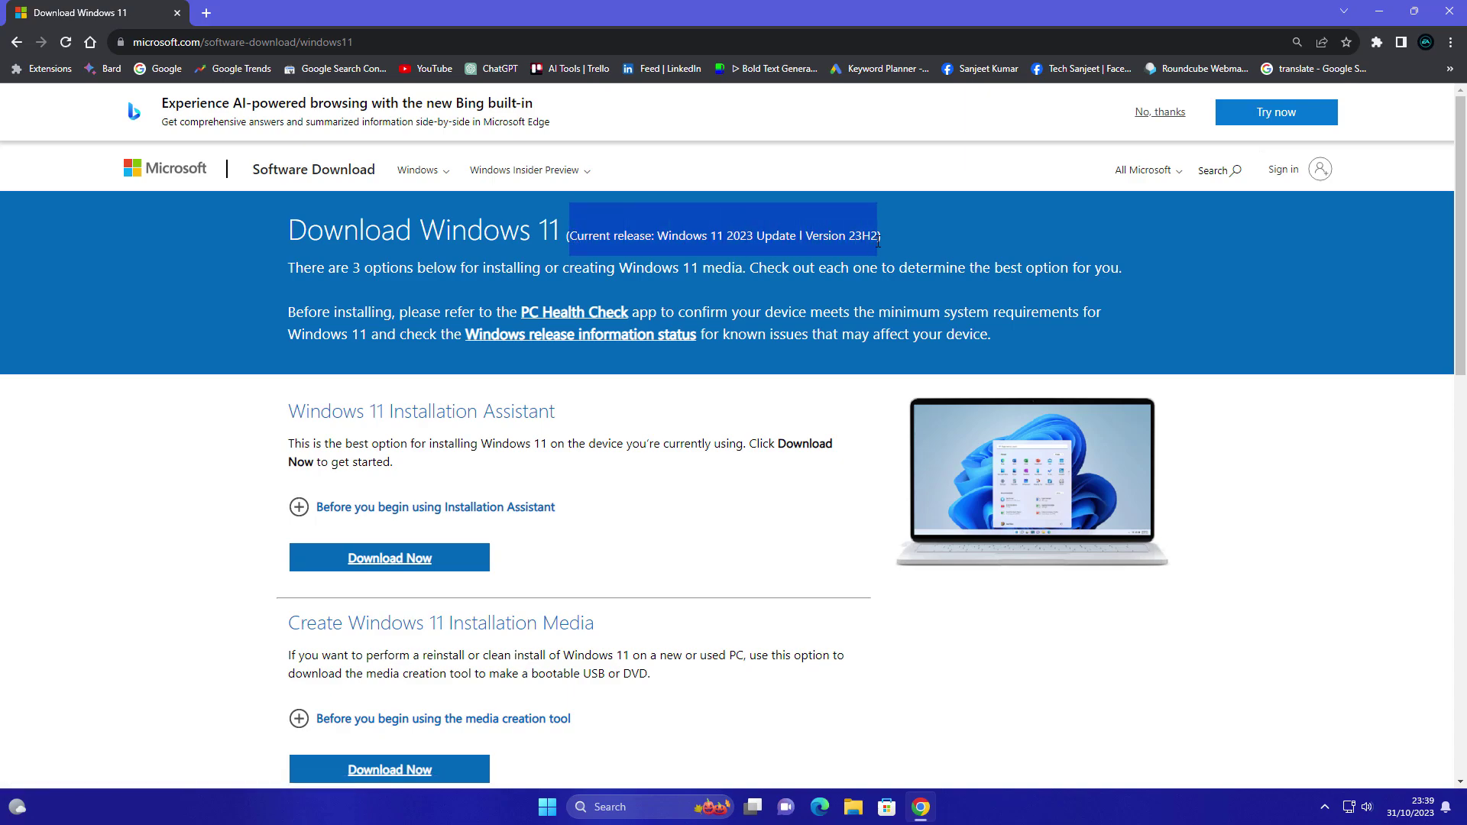
click(1036, 262)
click(1159, 113)
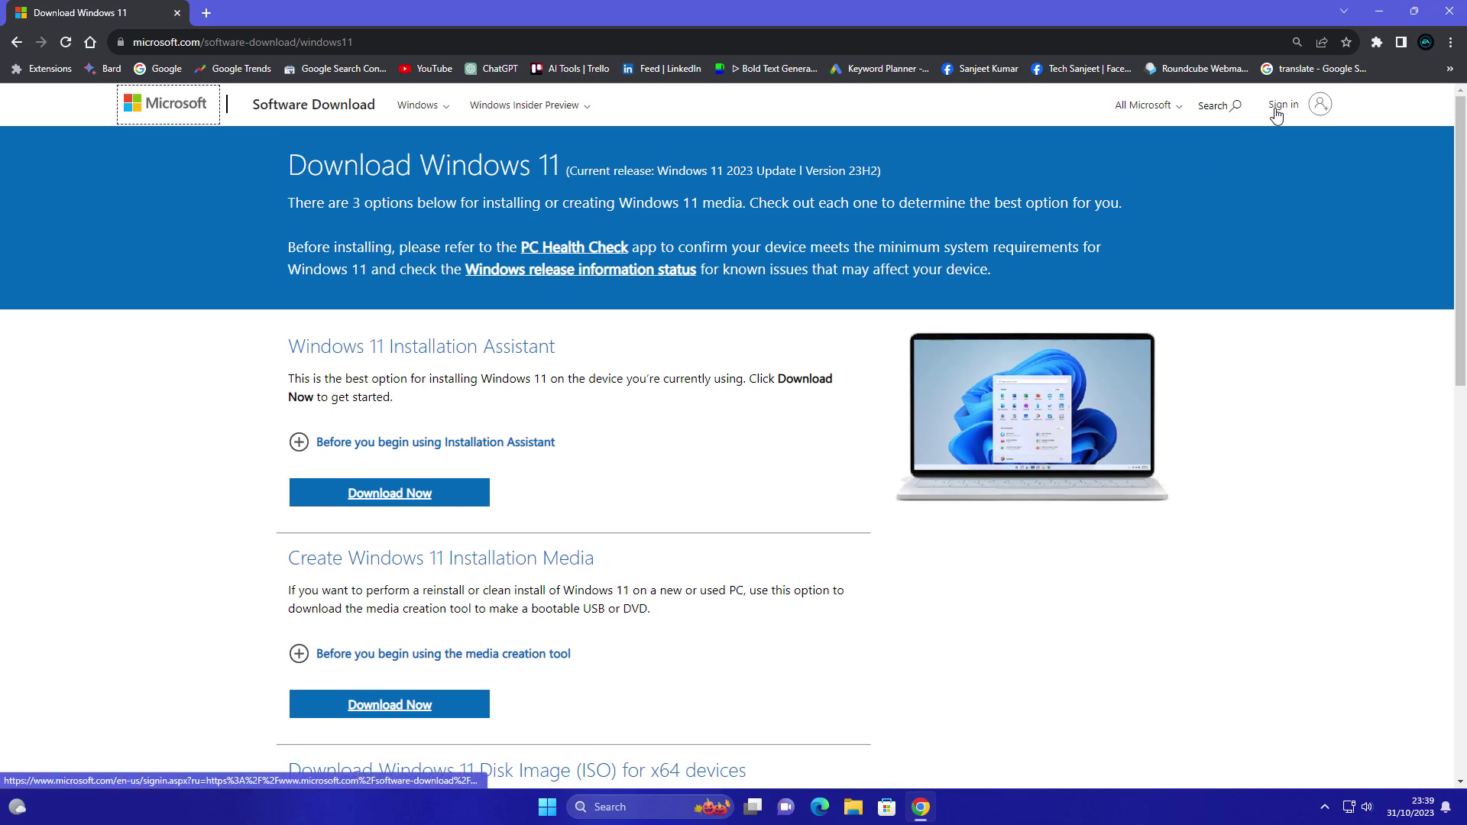
click(1276, 115)
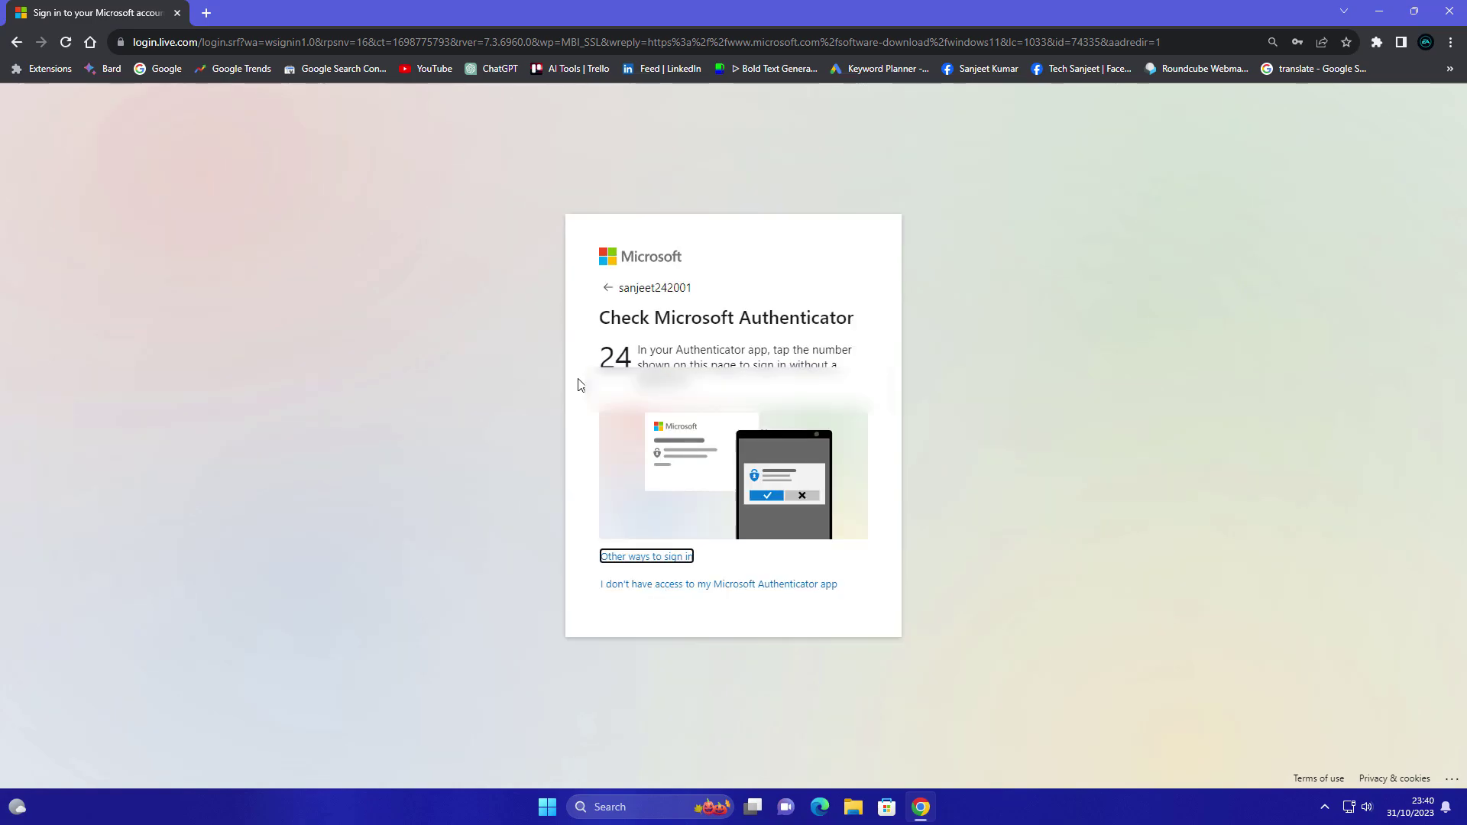
Step: Select Windows 11 (multi-edition ISO) and request its download
scroll(557, 413, down, 4)
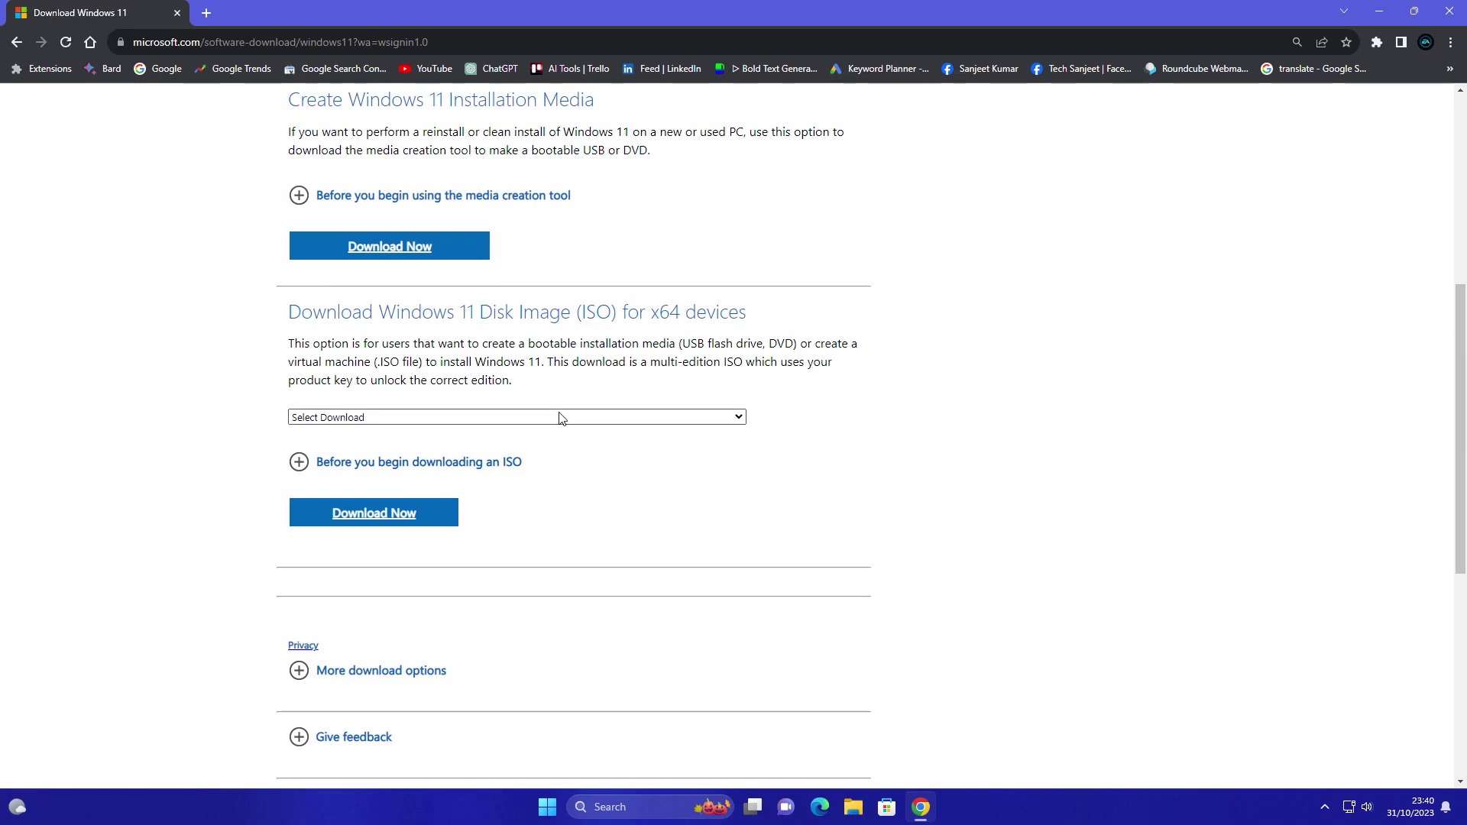
click(559, 418)
click(503, 443)
click(410, 514)
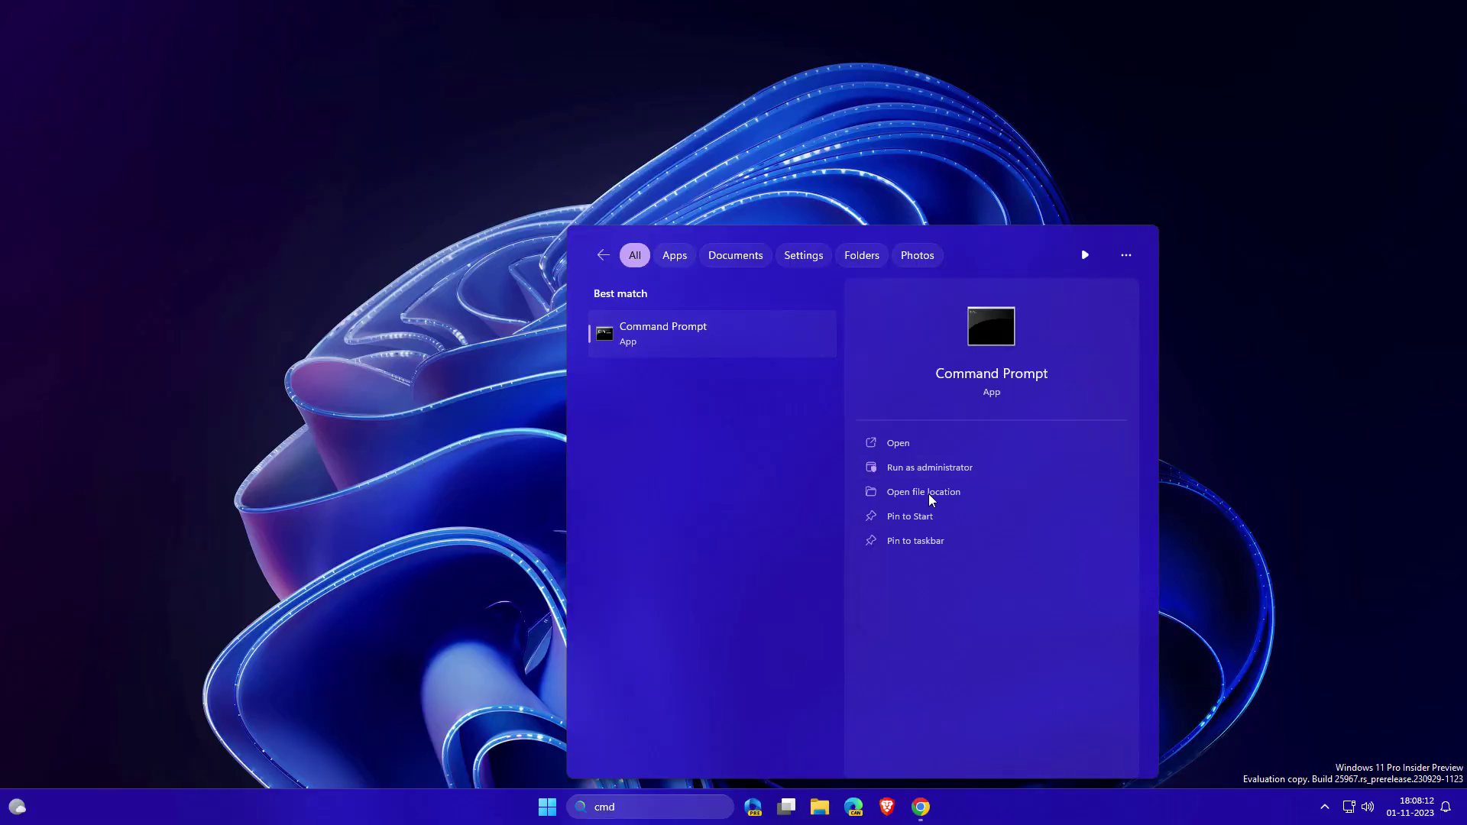
Step: Check the installed language with 'dism /online /get-intl' in an admin prompt and look up en-GB
click(929, 497)
key(alt+y)
text(dism /online /get-intl)
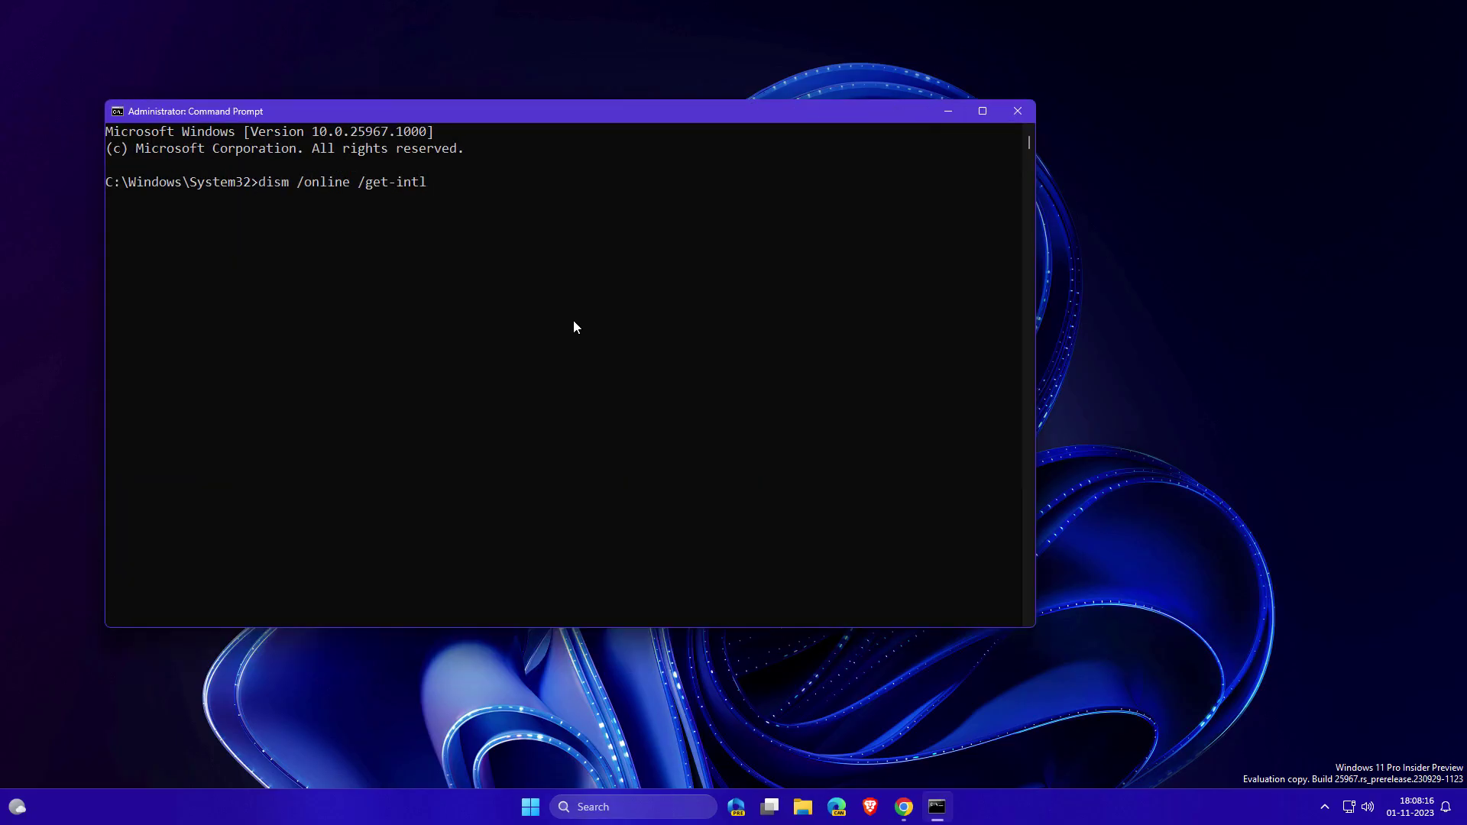
key(Return)
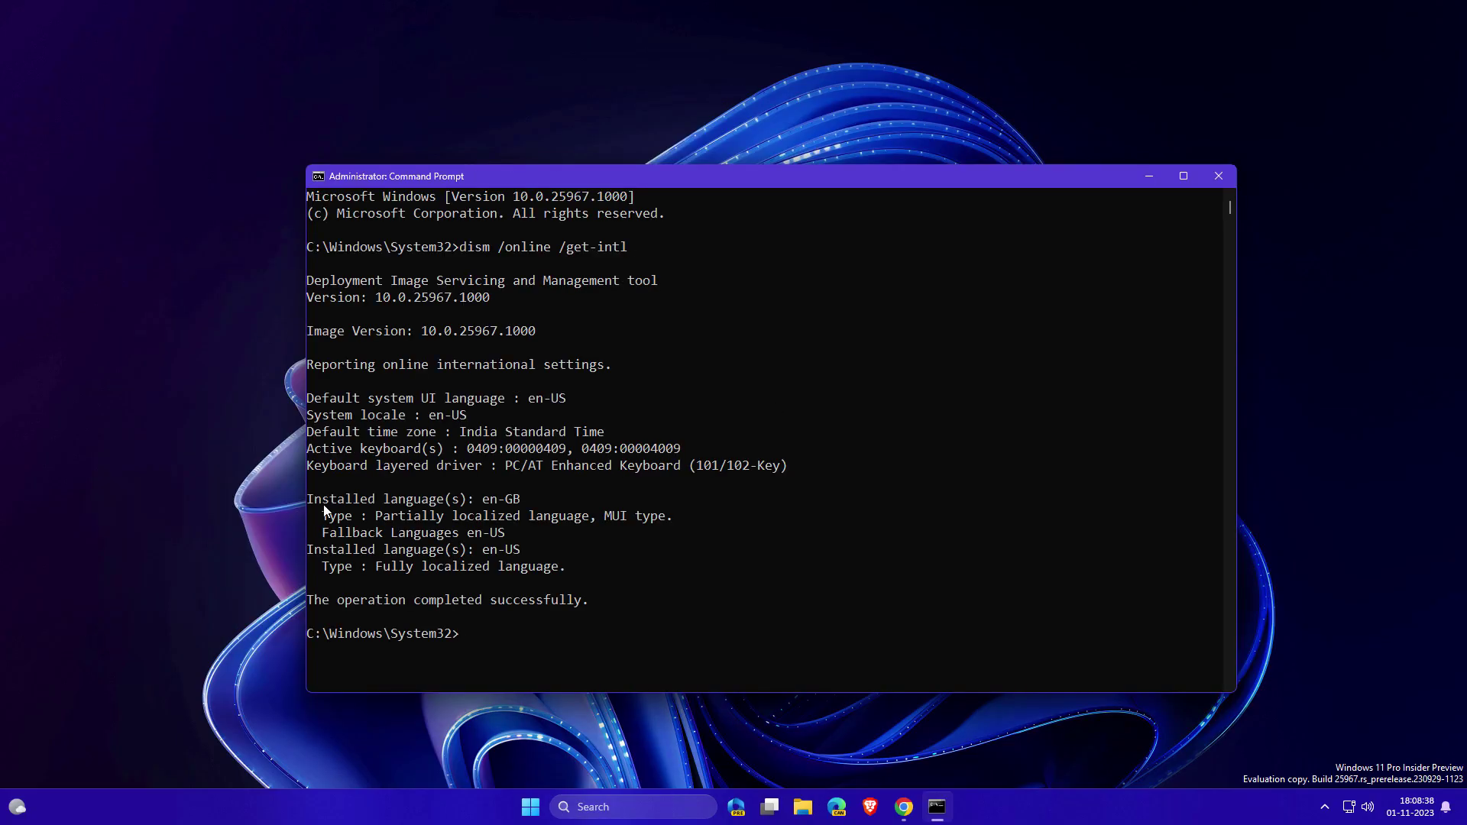
drag(323, 504, 514, 501)
double_click(518, 502)
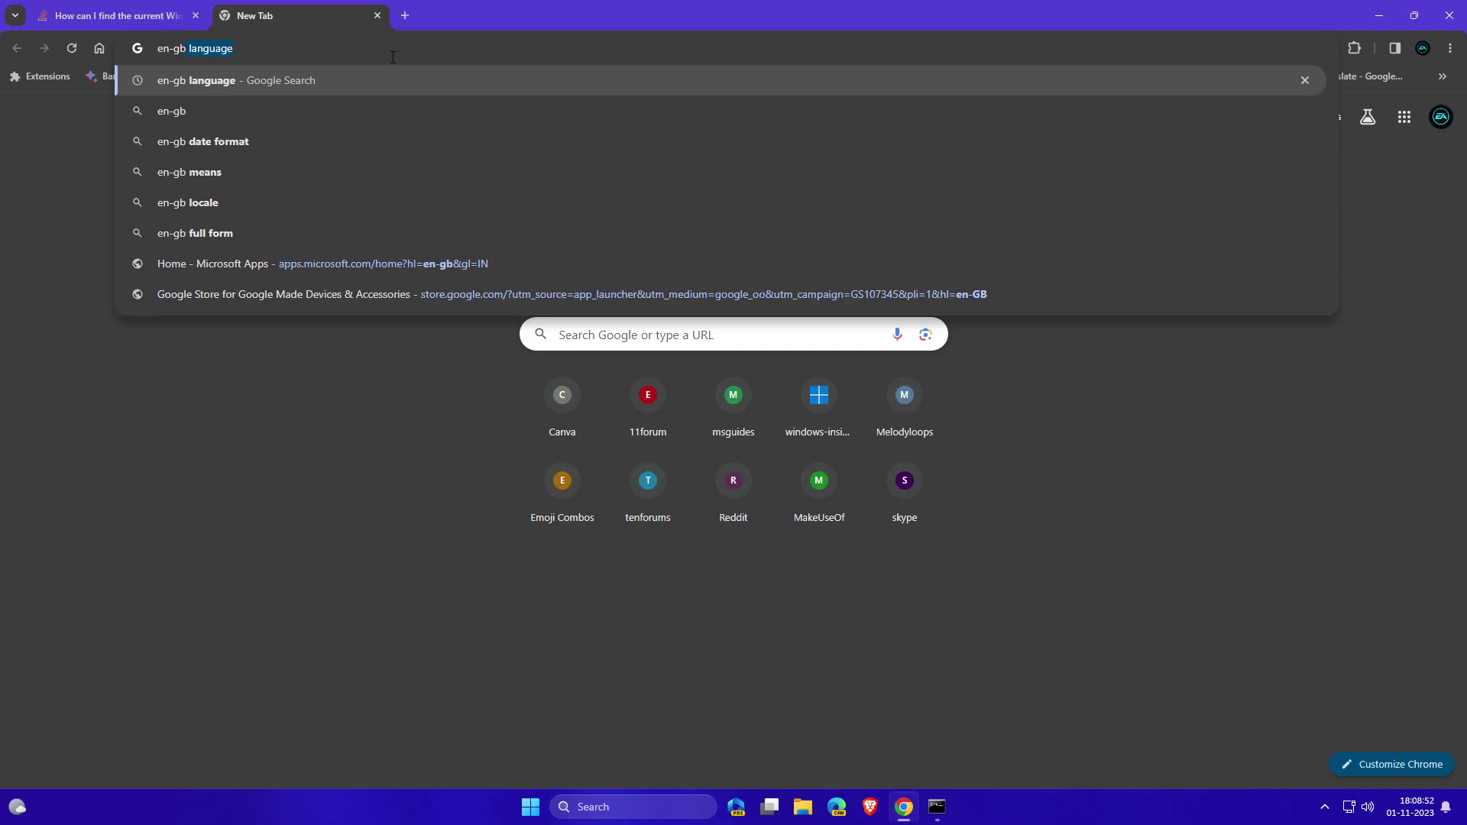
key(Return)
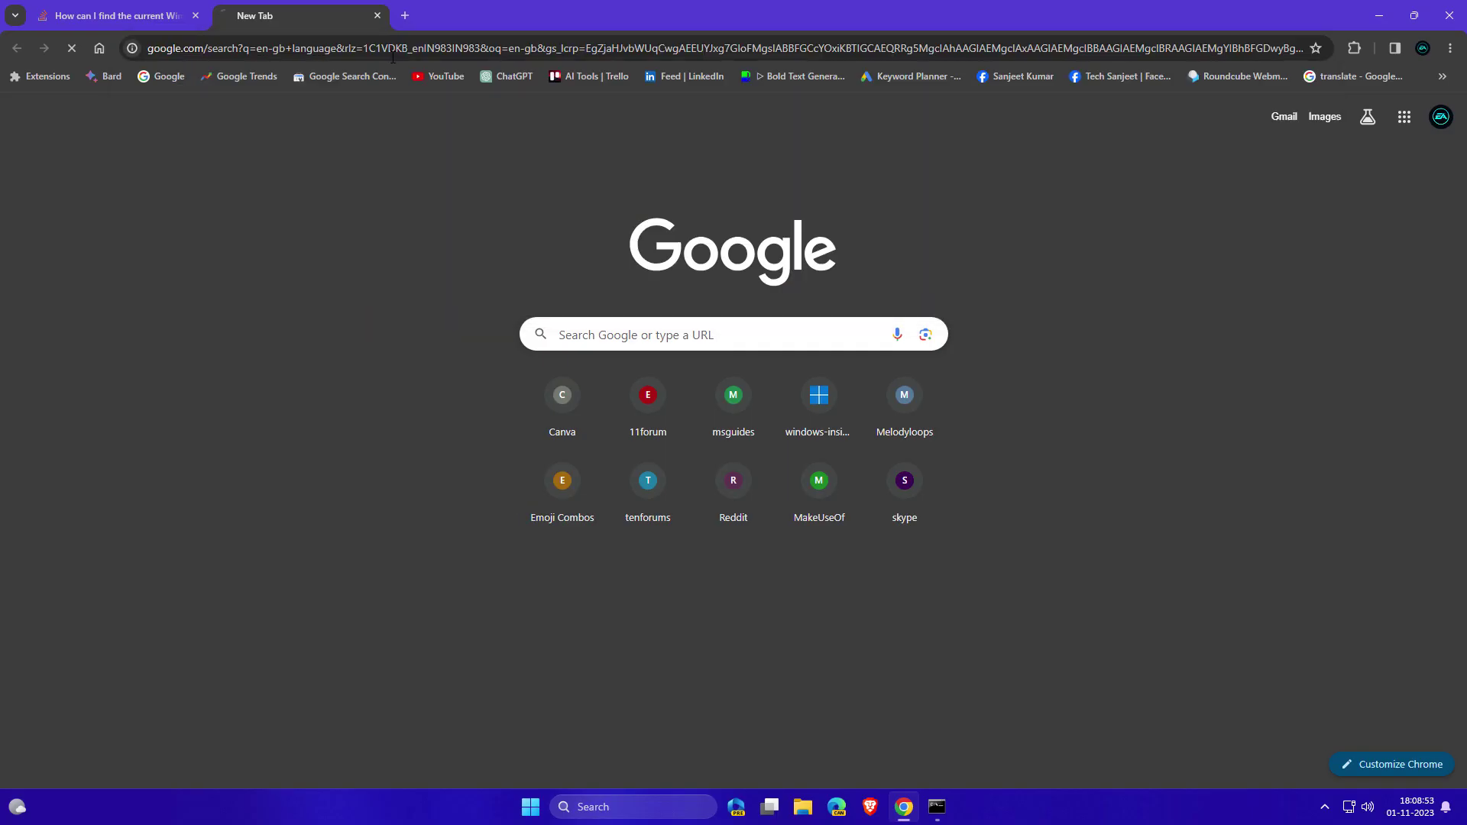
drag(177, 466, 468, 474)
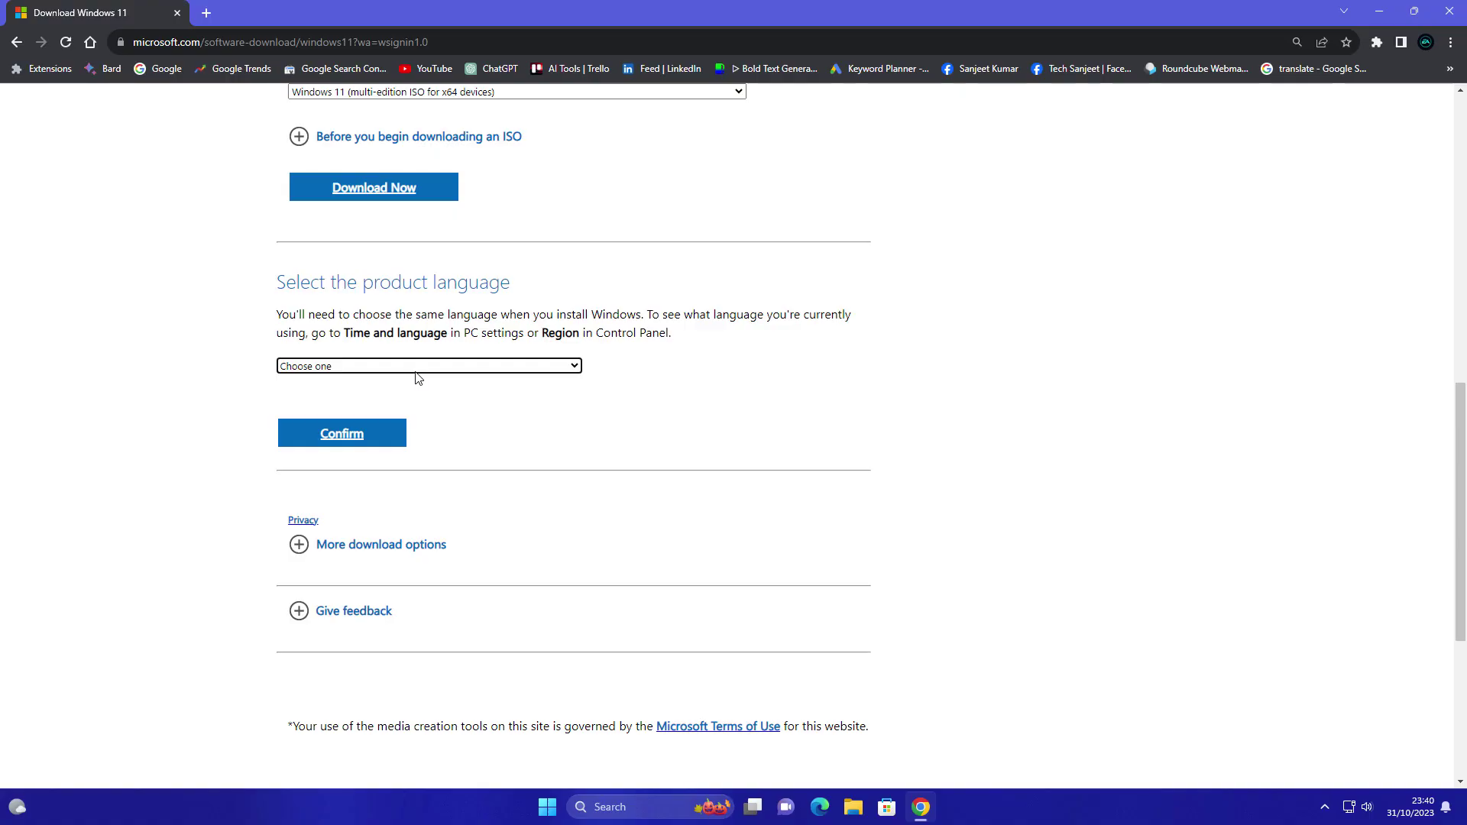
Step: Choose English (United States) as the product language and confirm it
click(418, 366)
click(418, 503)
click(371, 442)
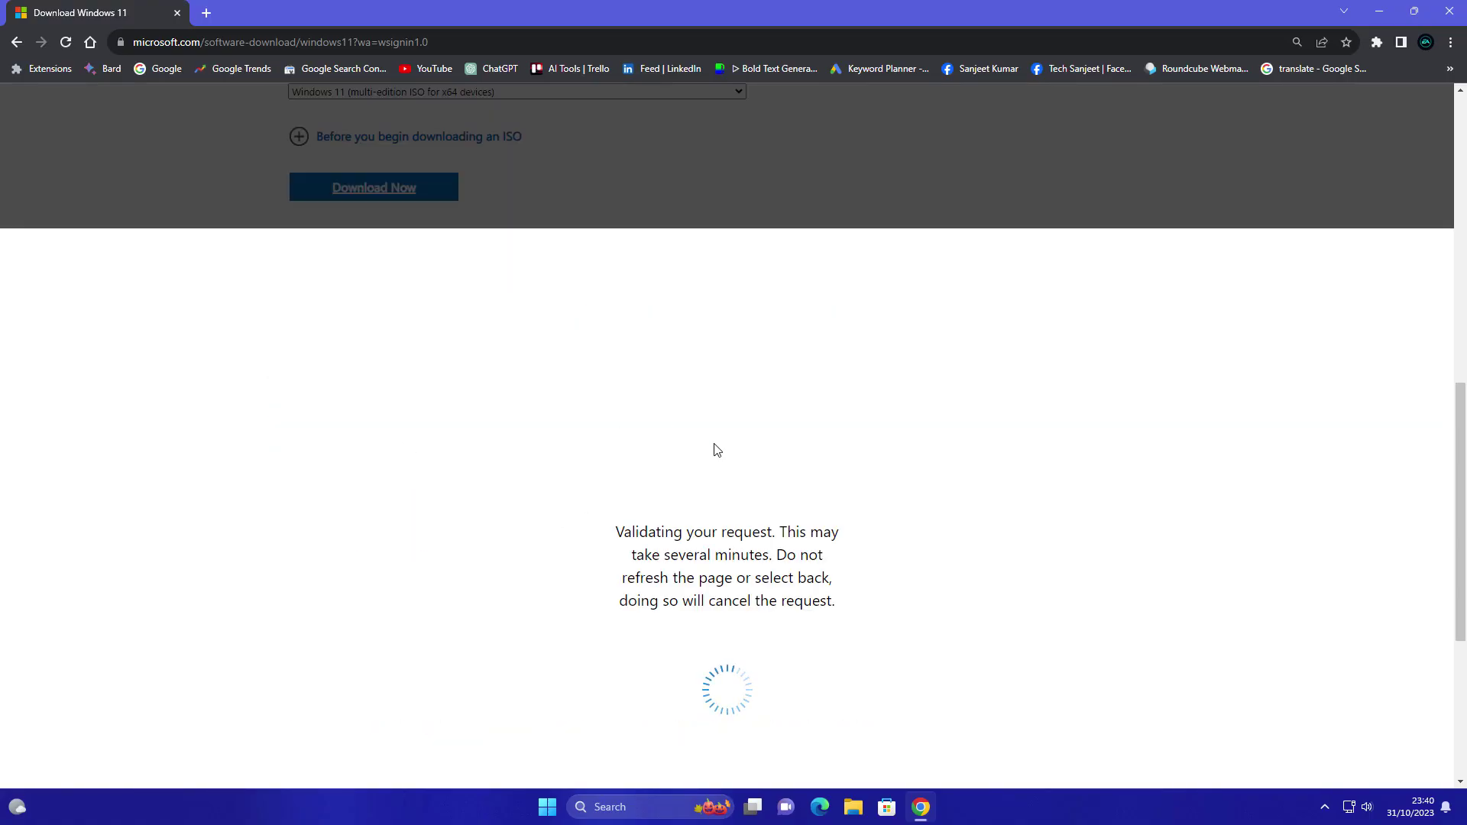
scroll(714, 459, down, 2)
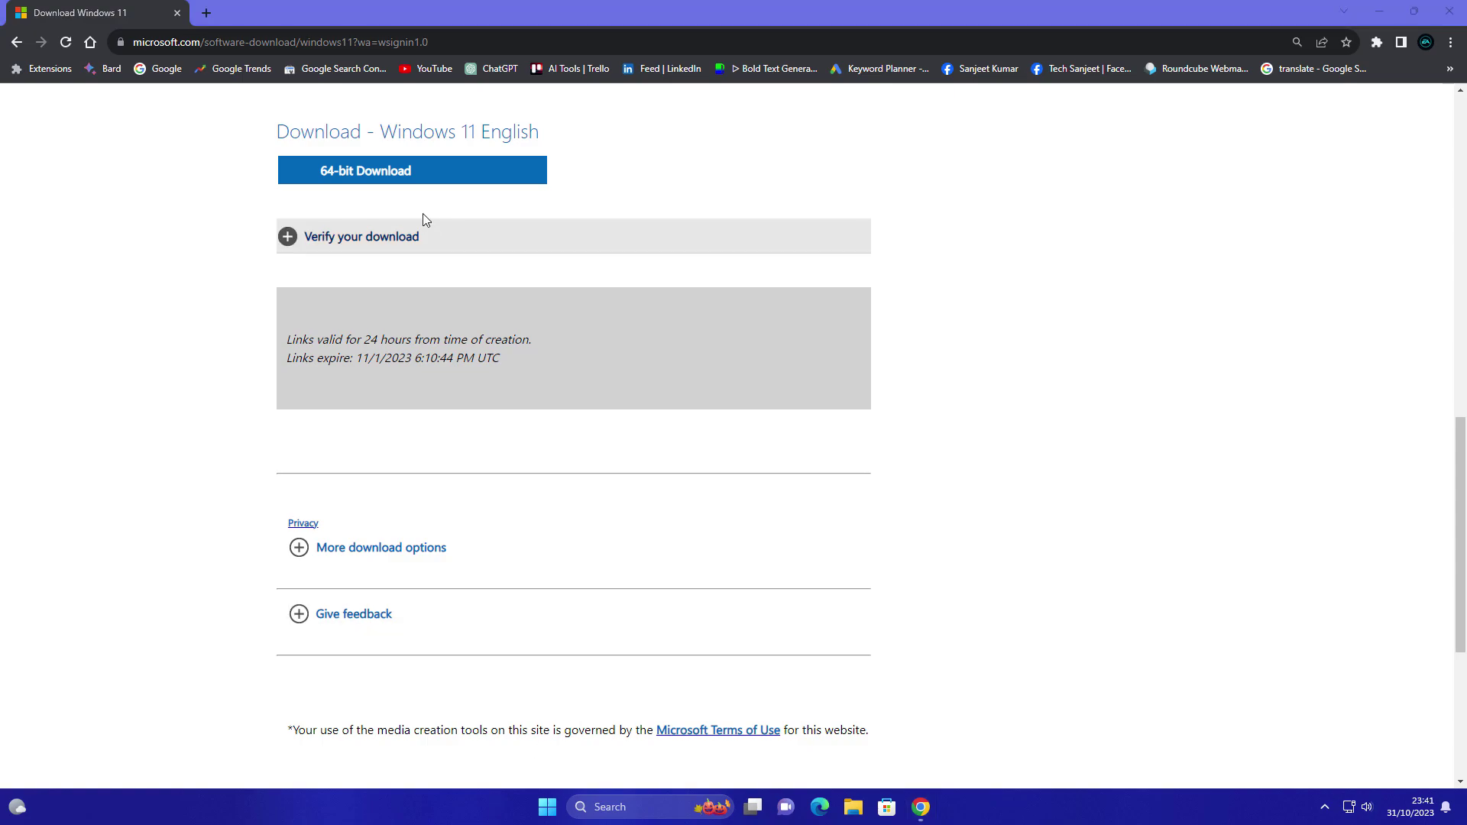
Step: Download the 64-bit Windows 11 ISO and open its folder from the downloads page
click(428, 178)
click(1377, 43)
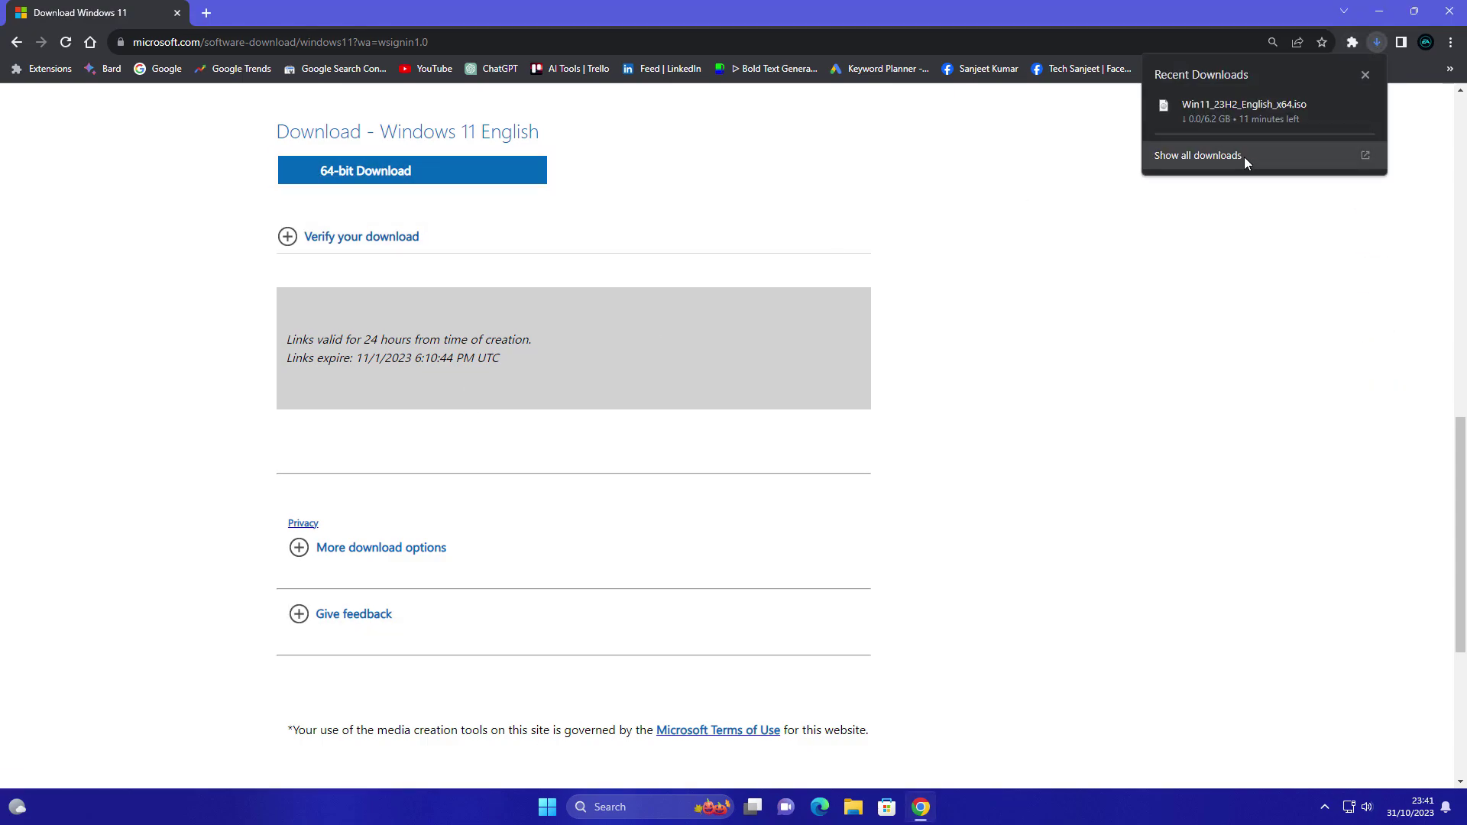
click(1244, 156)
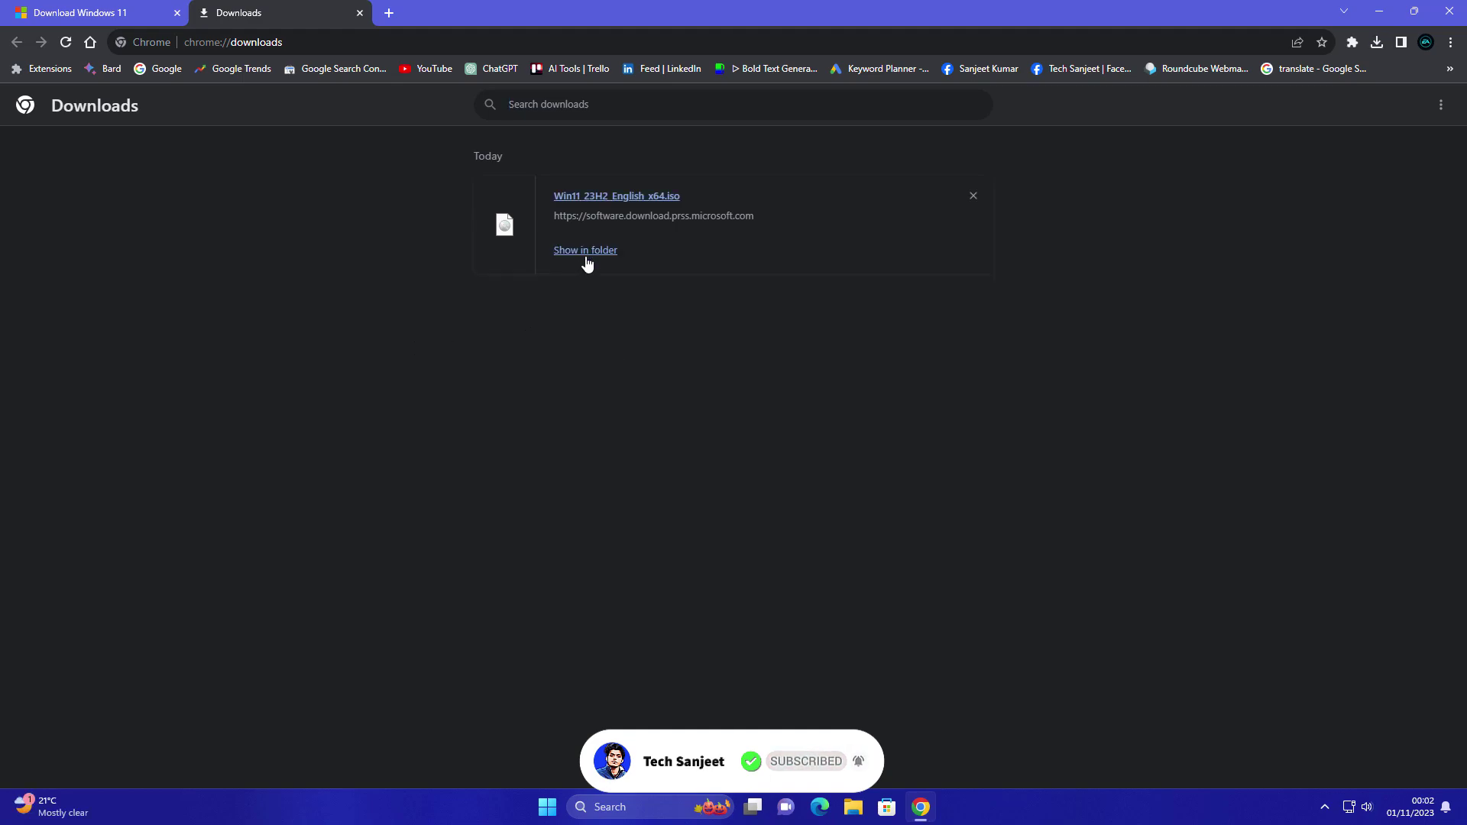
click(586, 252)
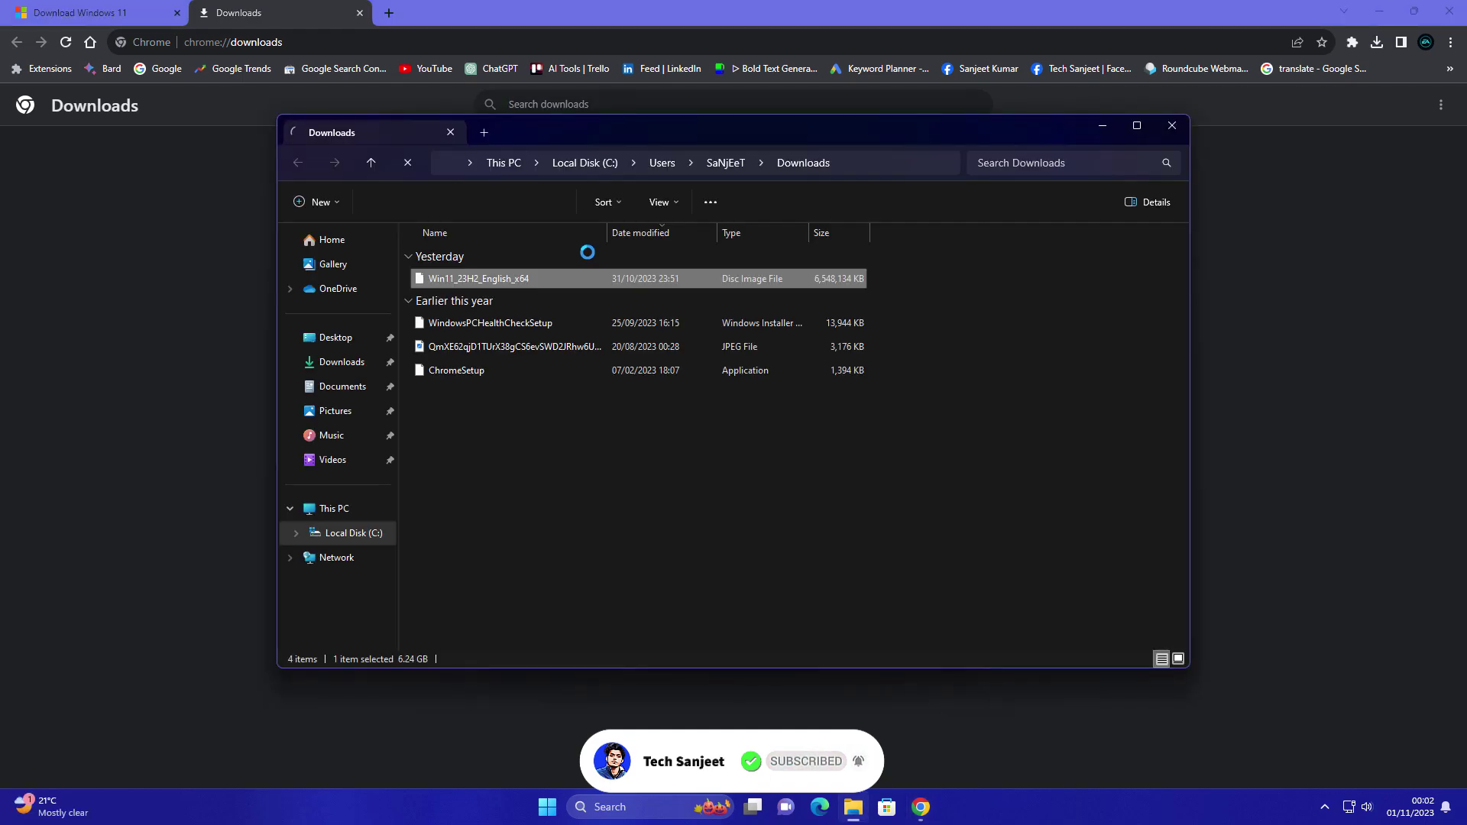
Step: Mount Win11_23H2_English_x64 and open the DVD drive past the security warning
right_click(498, 281)
click(521, 330)
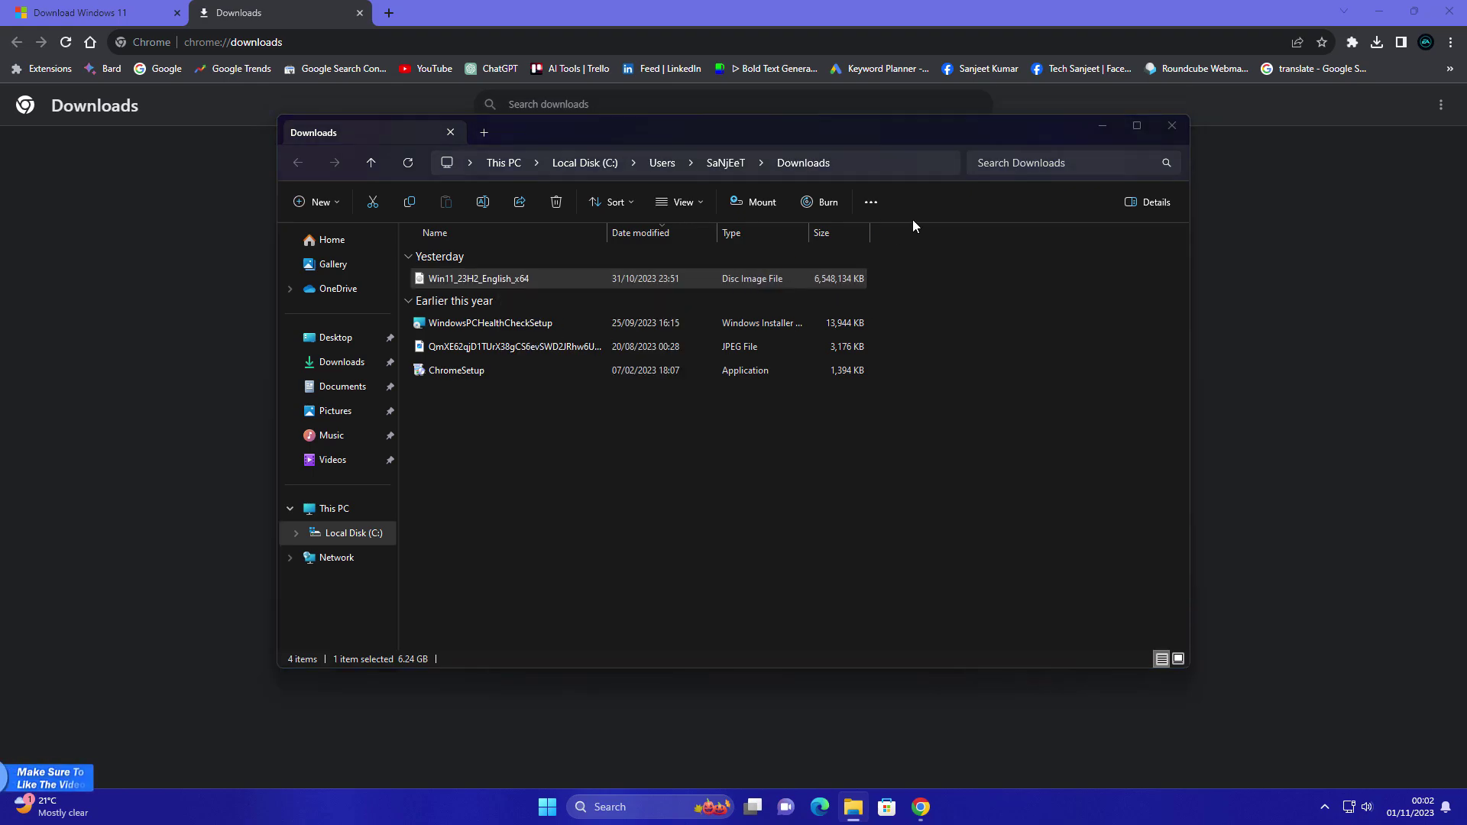
click(784, 418)
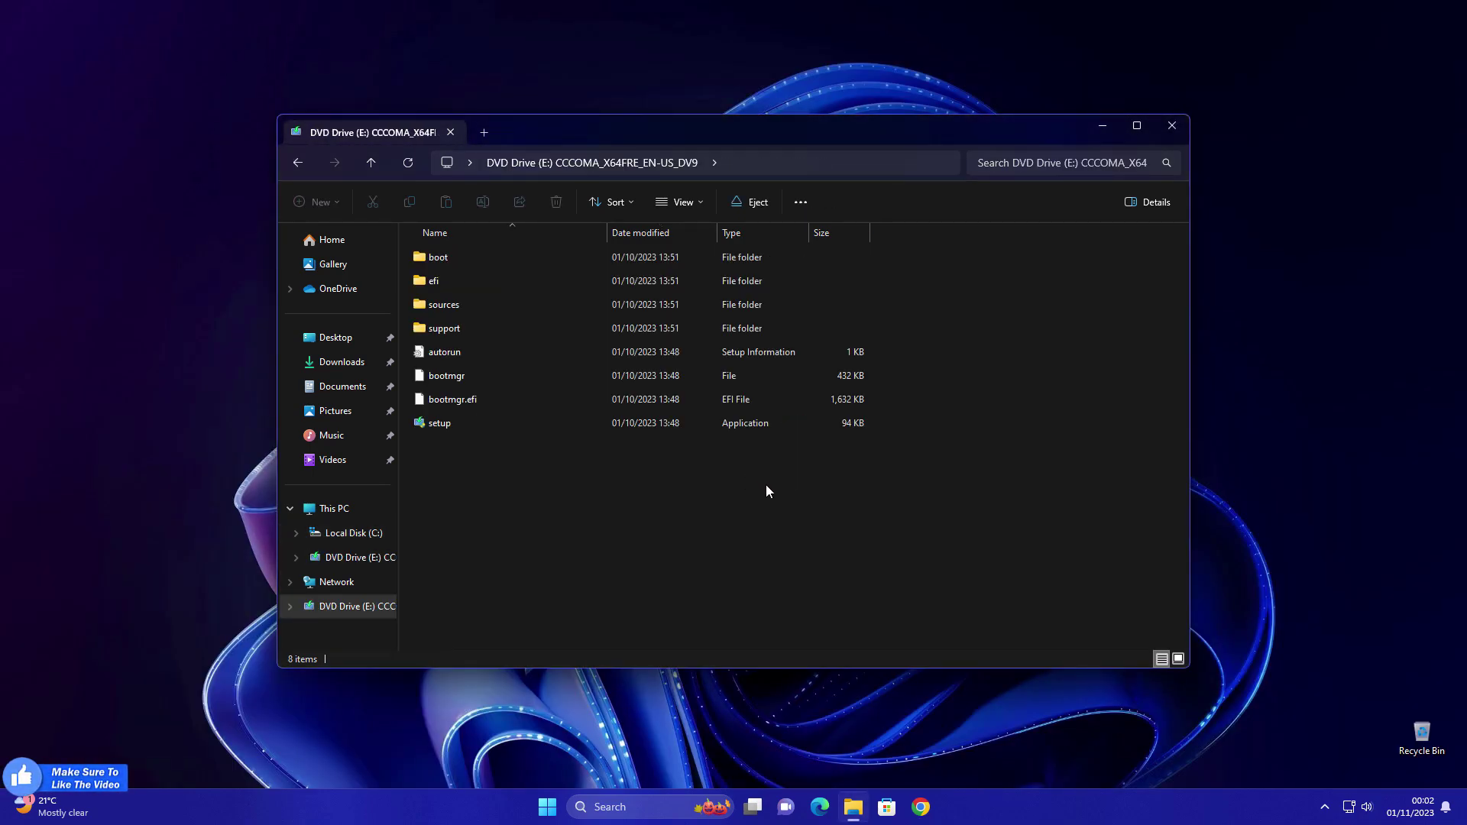
Step: Run setup from the mounted ISO and install Windows 11 Pro, keeping files and apps
click(461, 424)
right_click(460, 425)
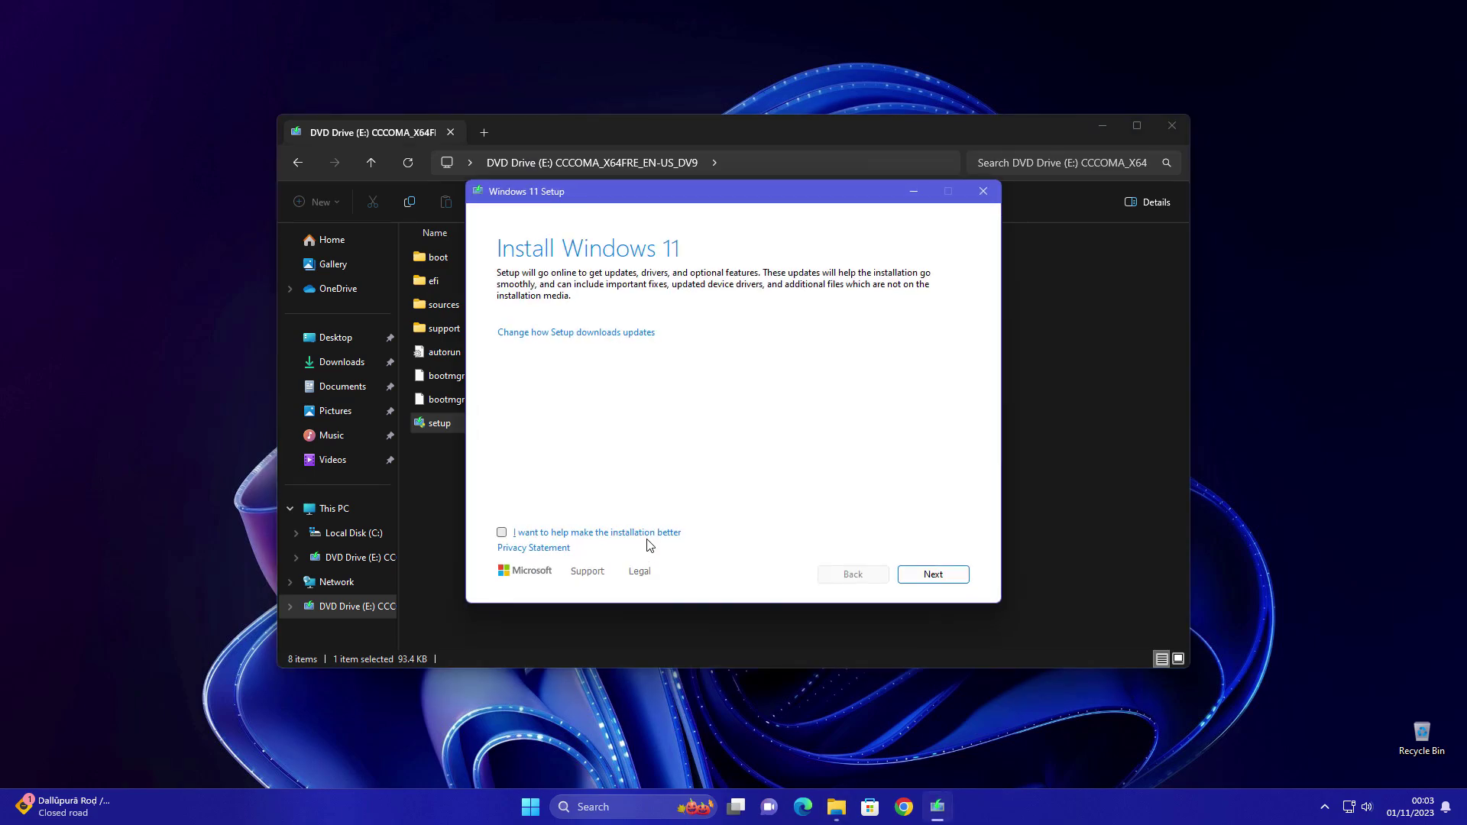
click(644, 535)
click(933, 574)
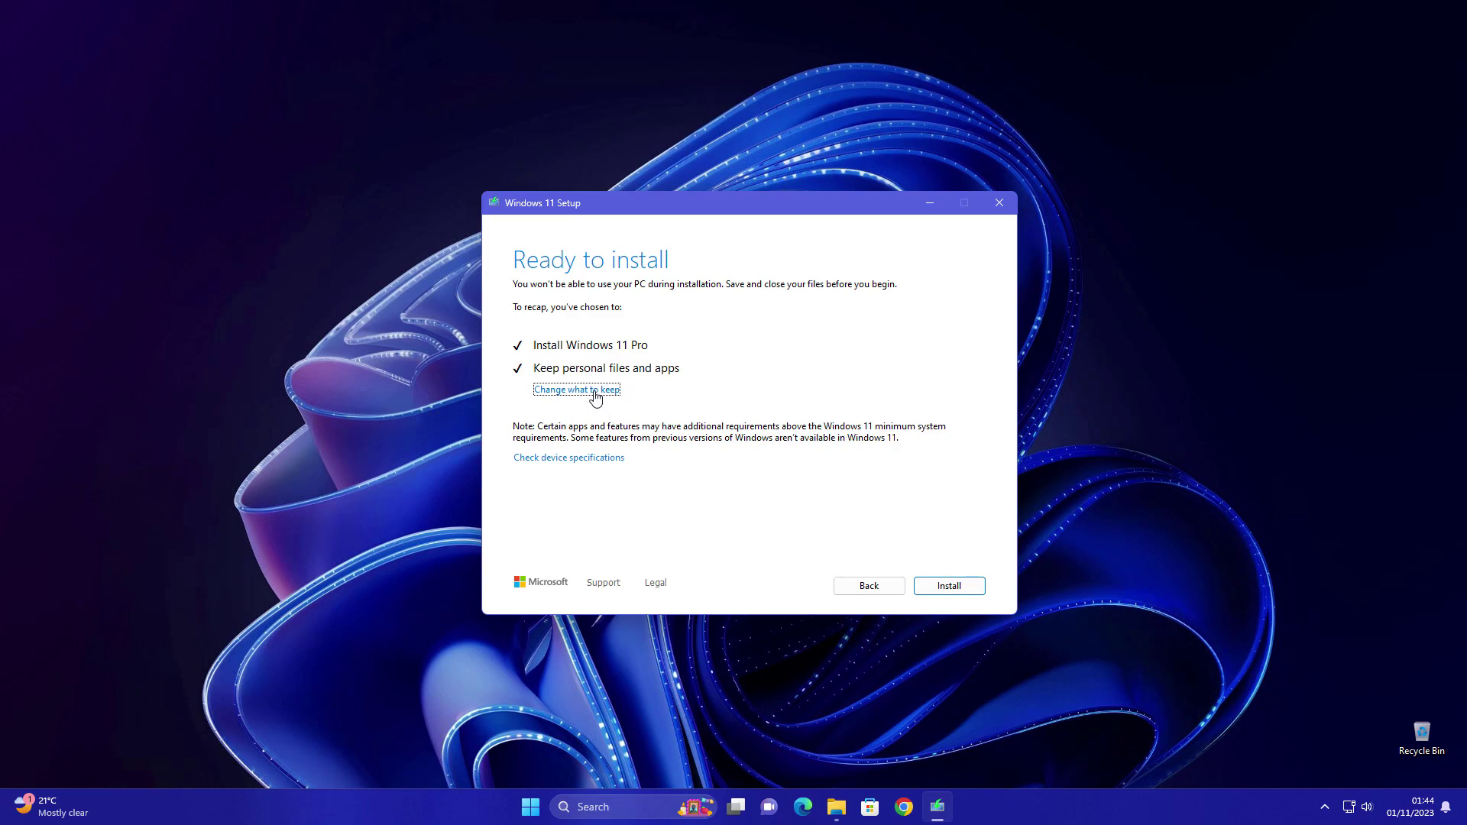
click(945, 586)
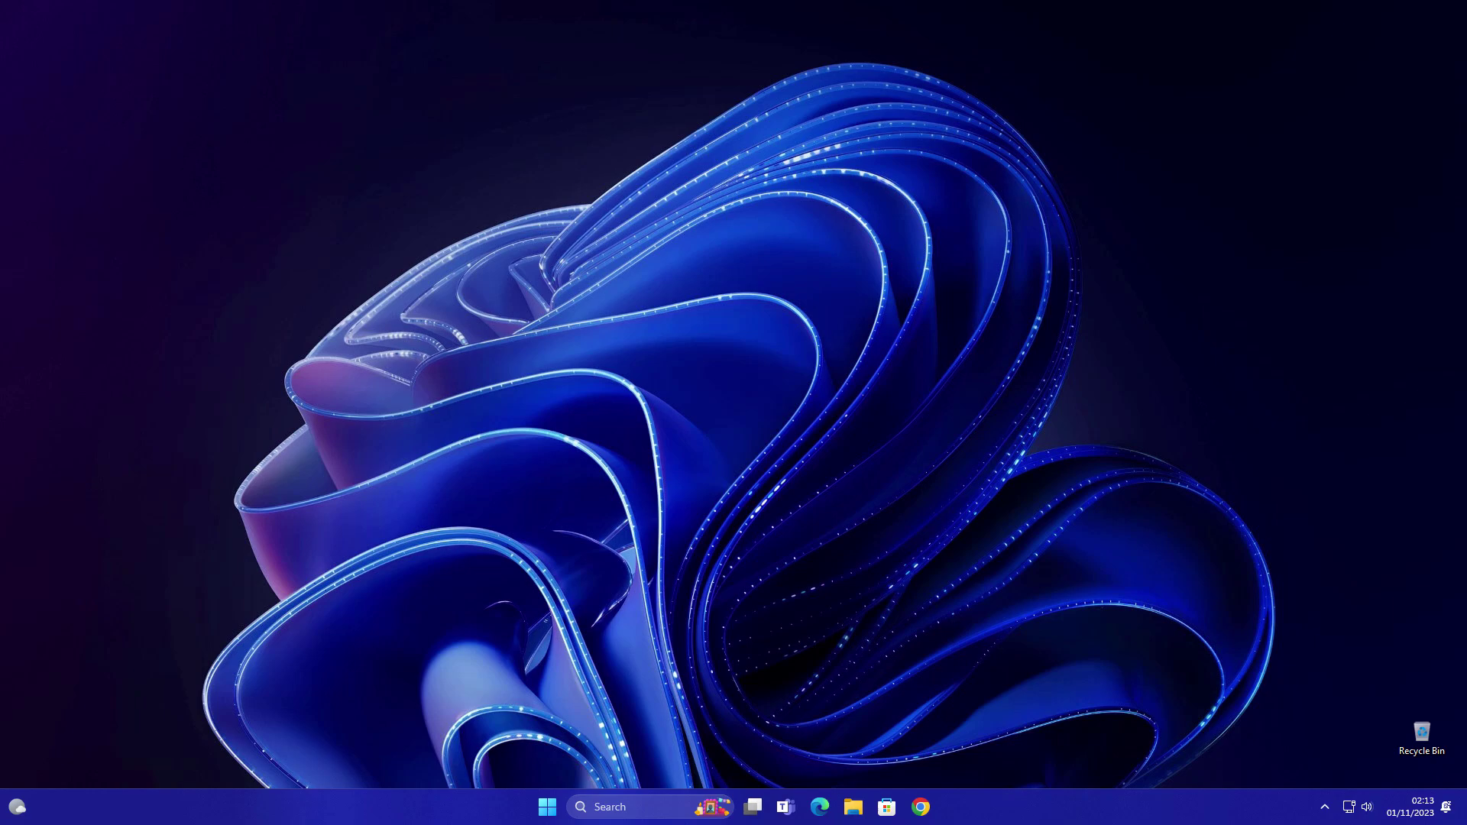
key(super)
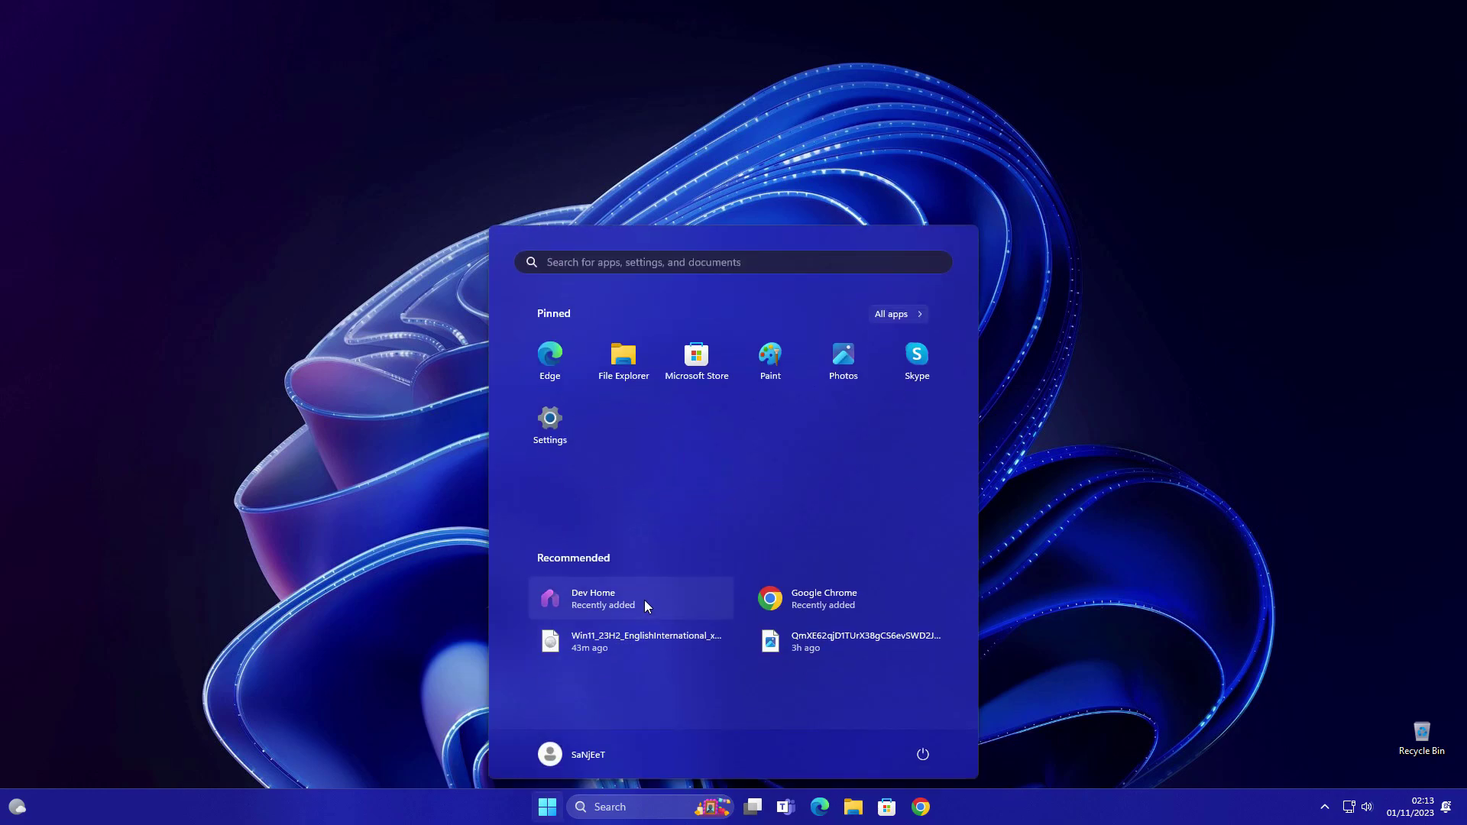
key(super+r)
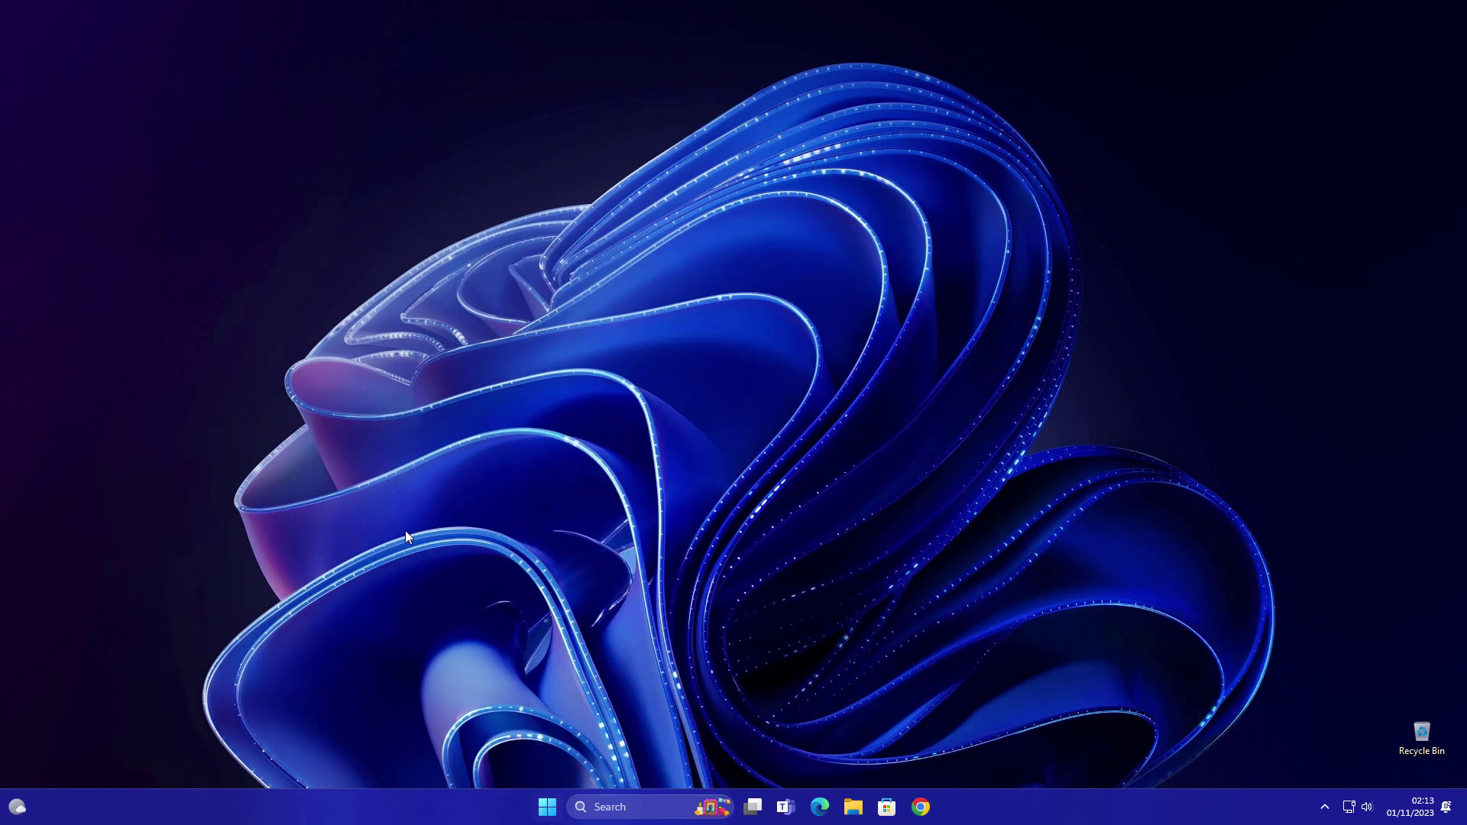
key(Return)
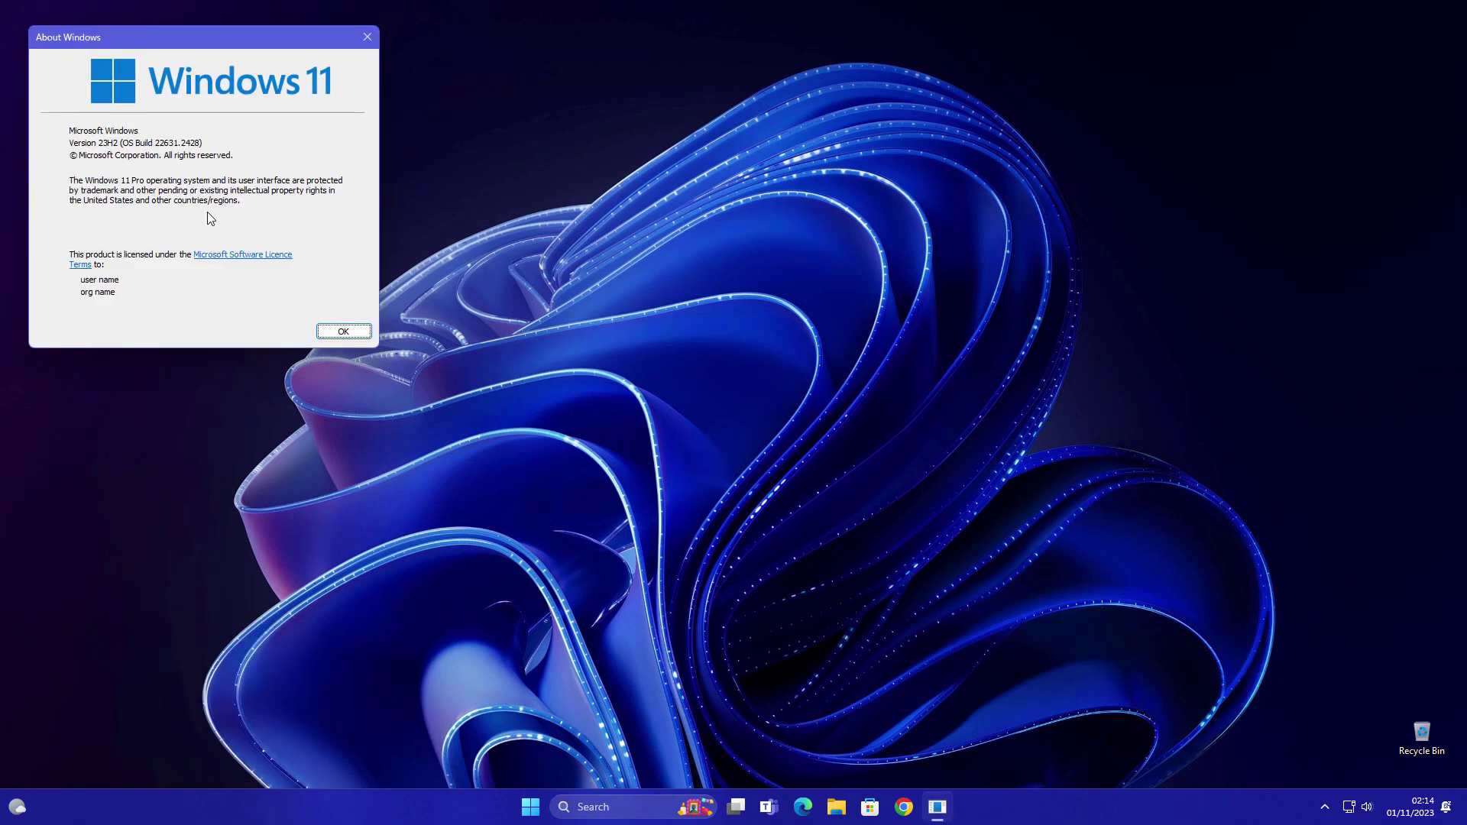
click(319, 333)
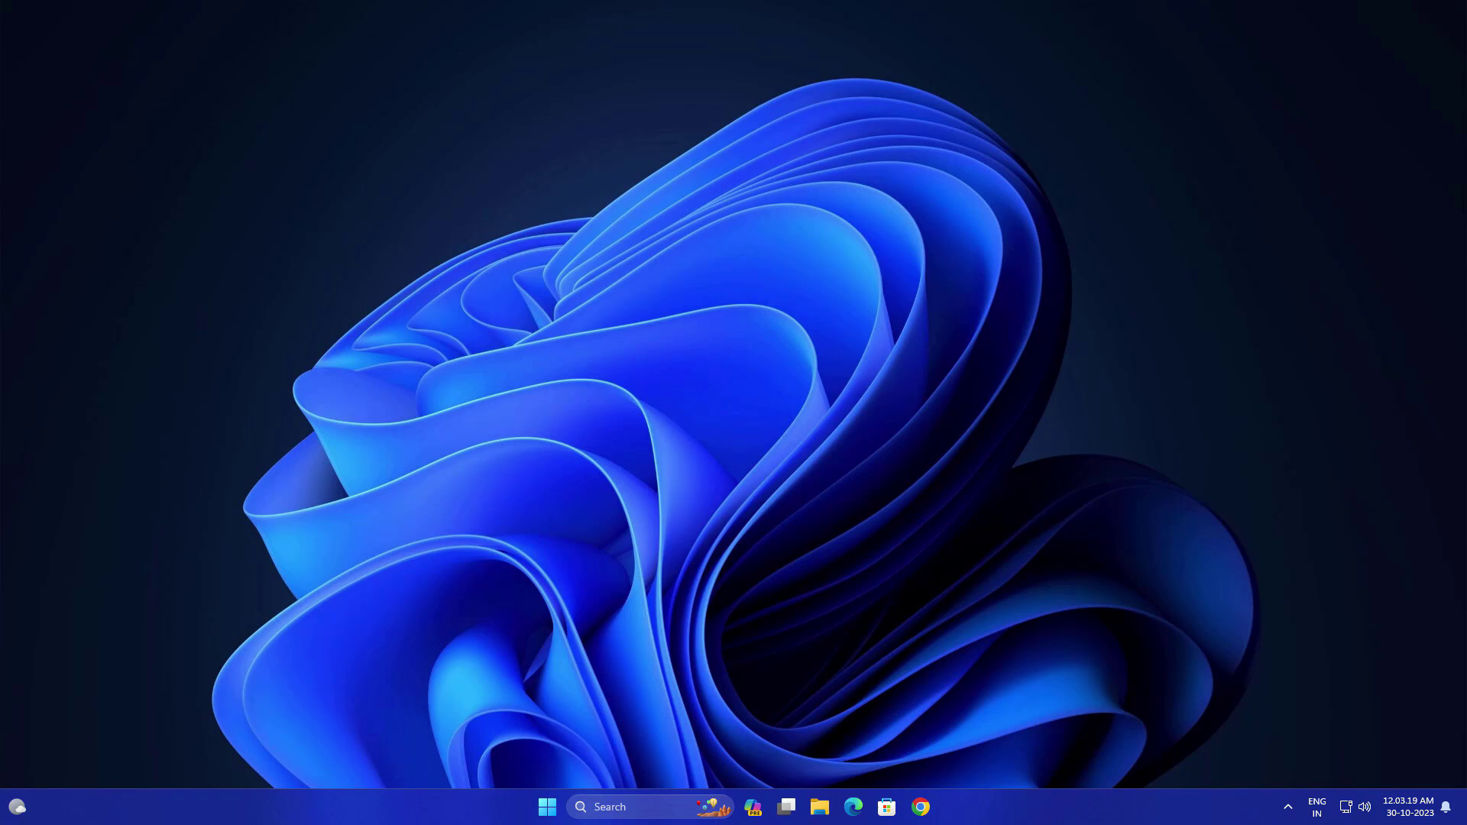
Step: View Start's Recommended files, then bring up Quick Settings with the volume slider
key(super)
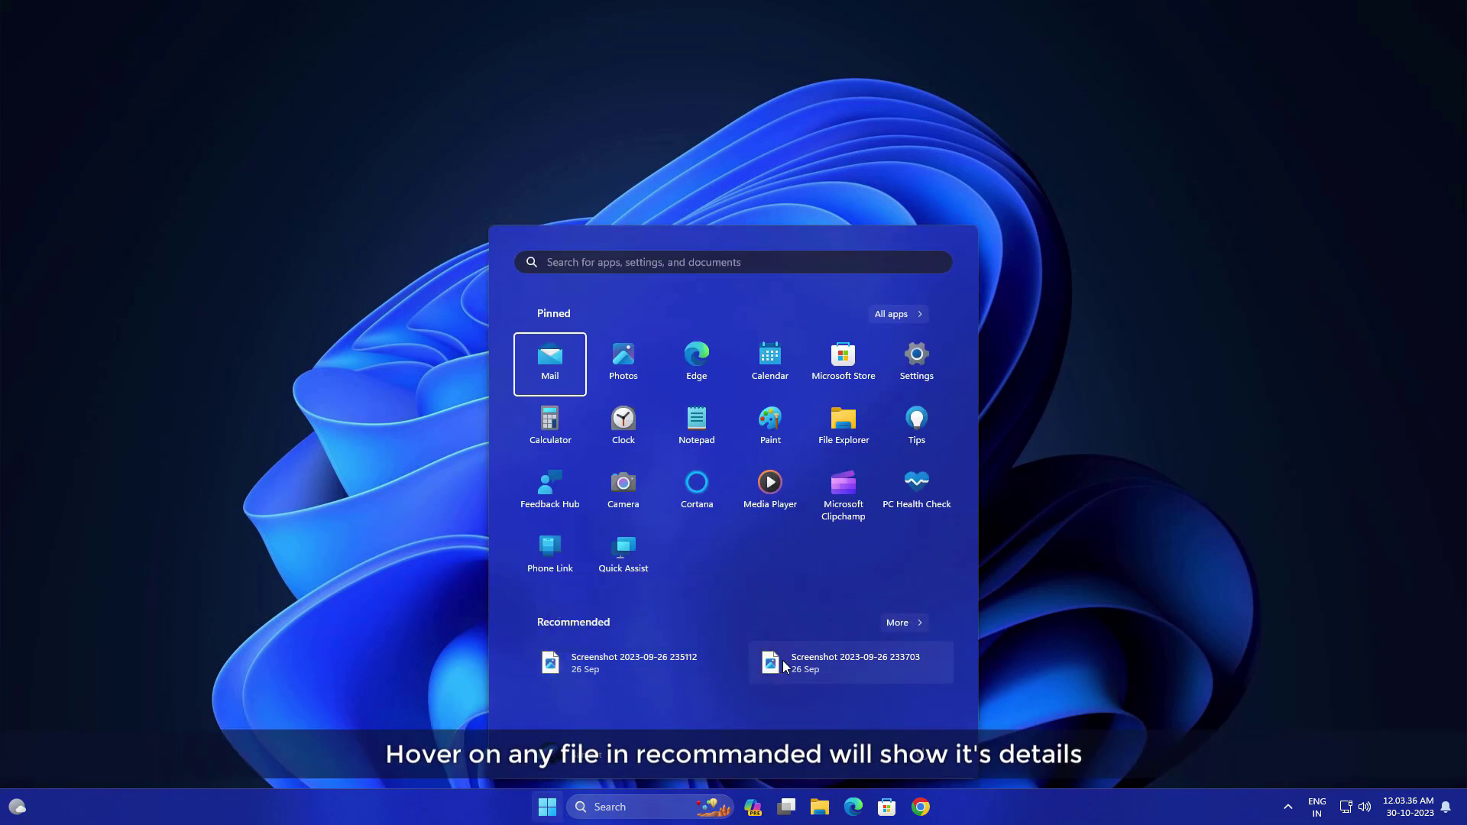
mouse_move(819, 665)
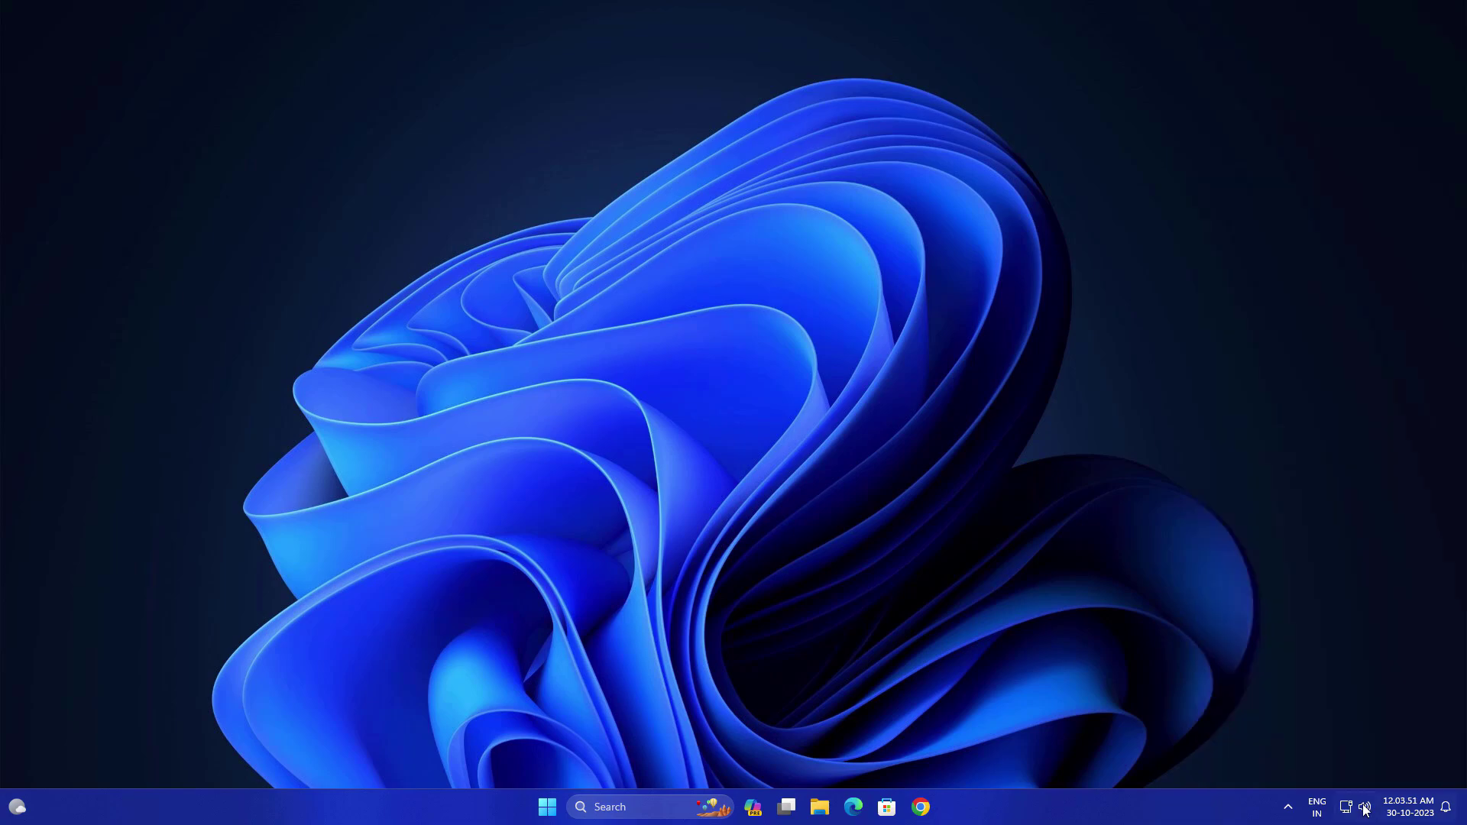
click(1364, 808)
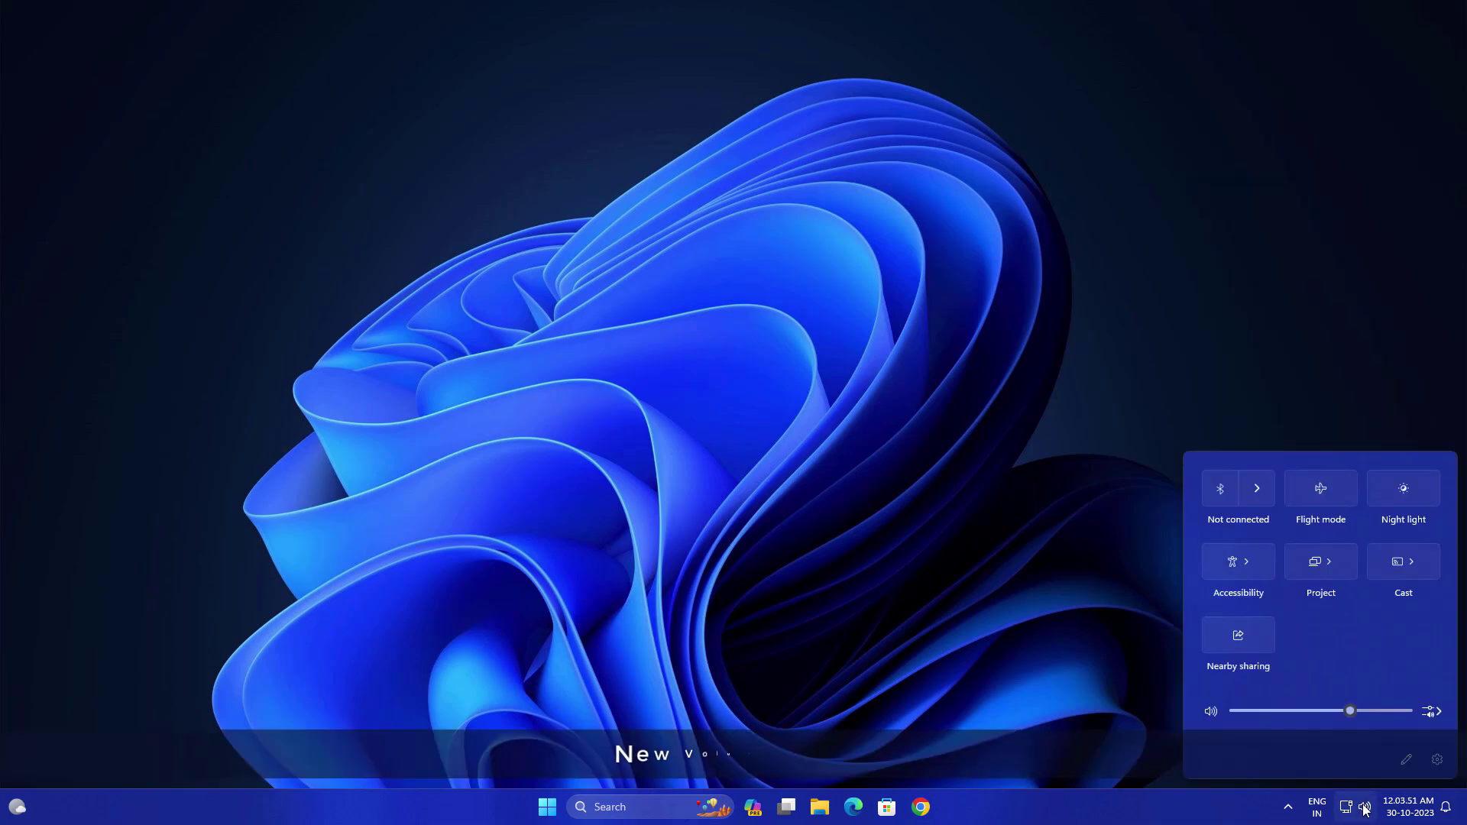
Step: Show the sound output options, then go to File Explorer's Gallery via Home
click(1433, 711)
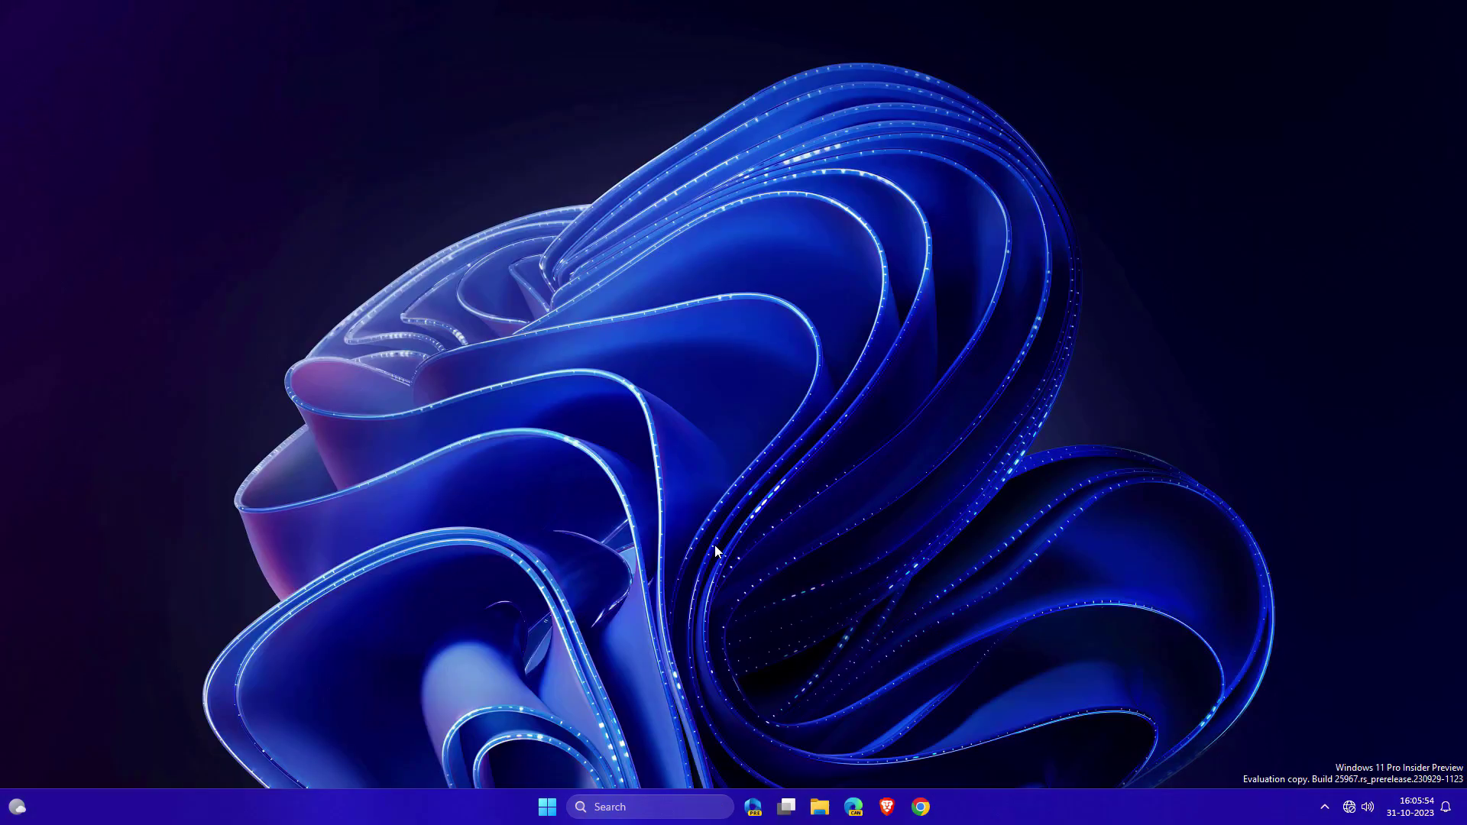
key(super+e)
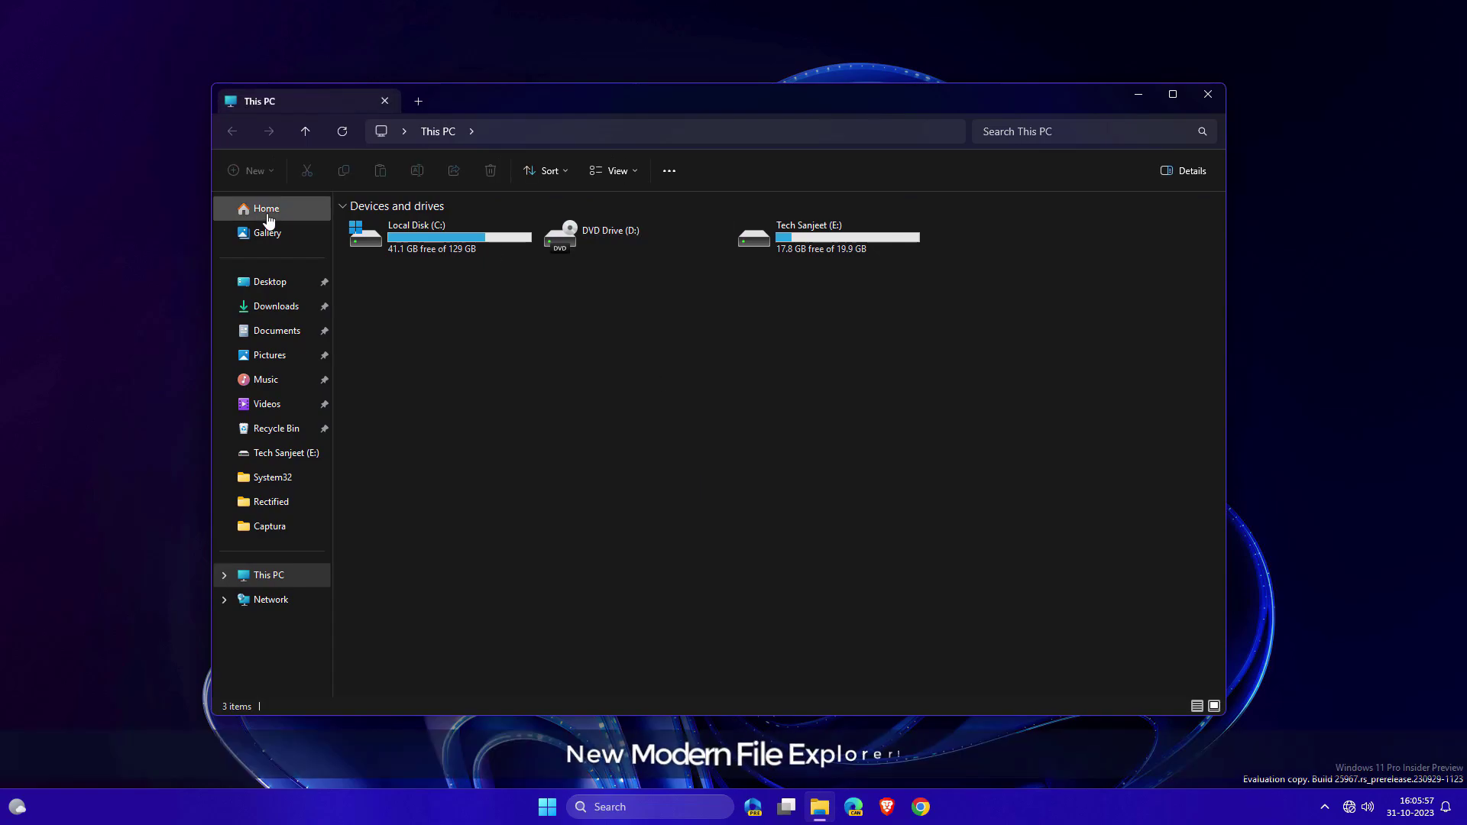
click(263, 211)
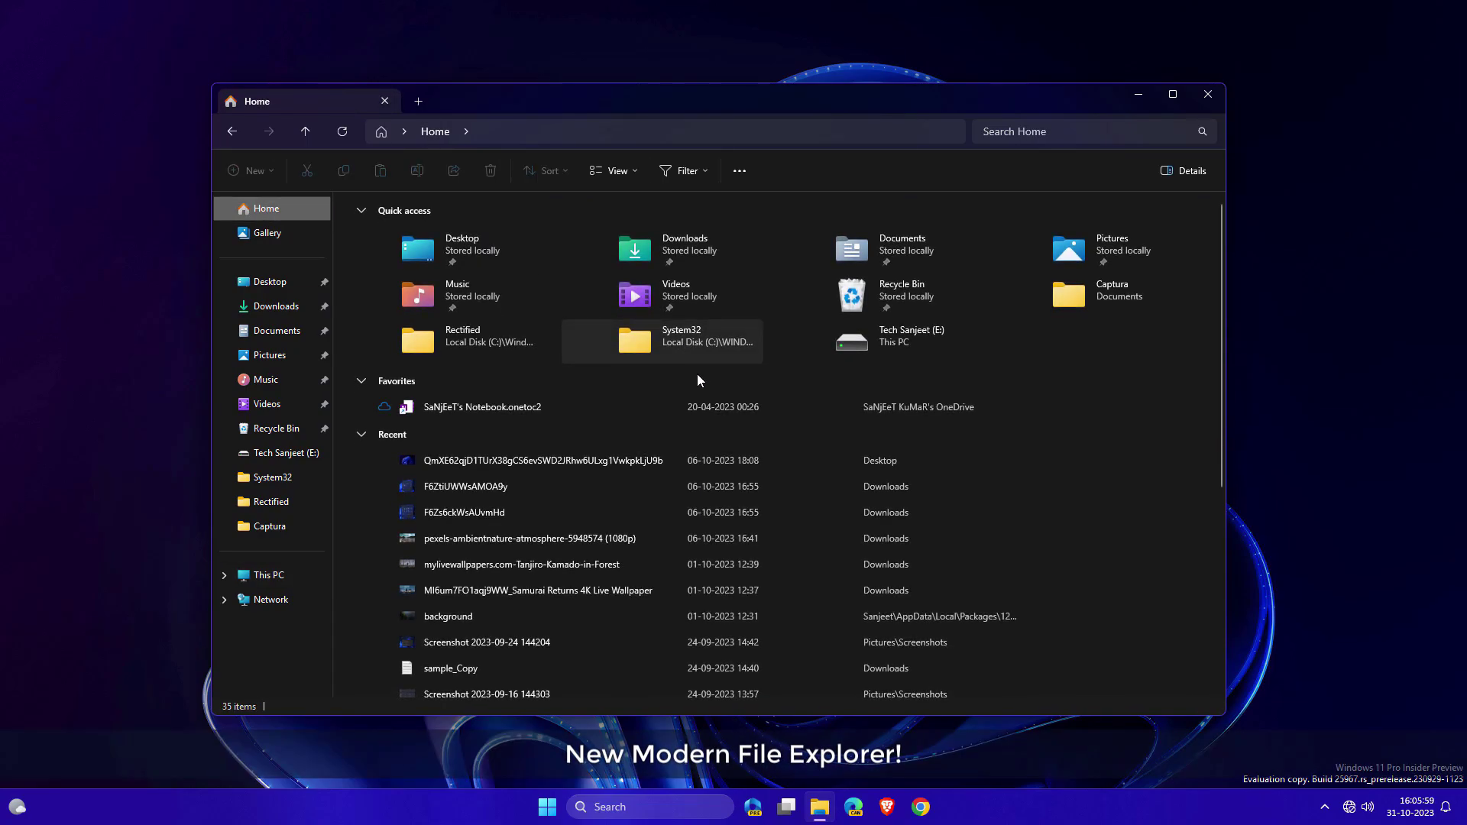
scroll(703, 417, down, 5)
scroll(703, 420, up, 5)
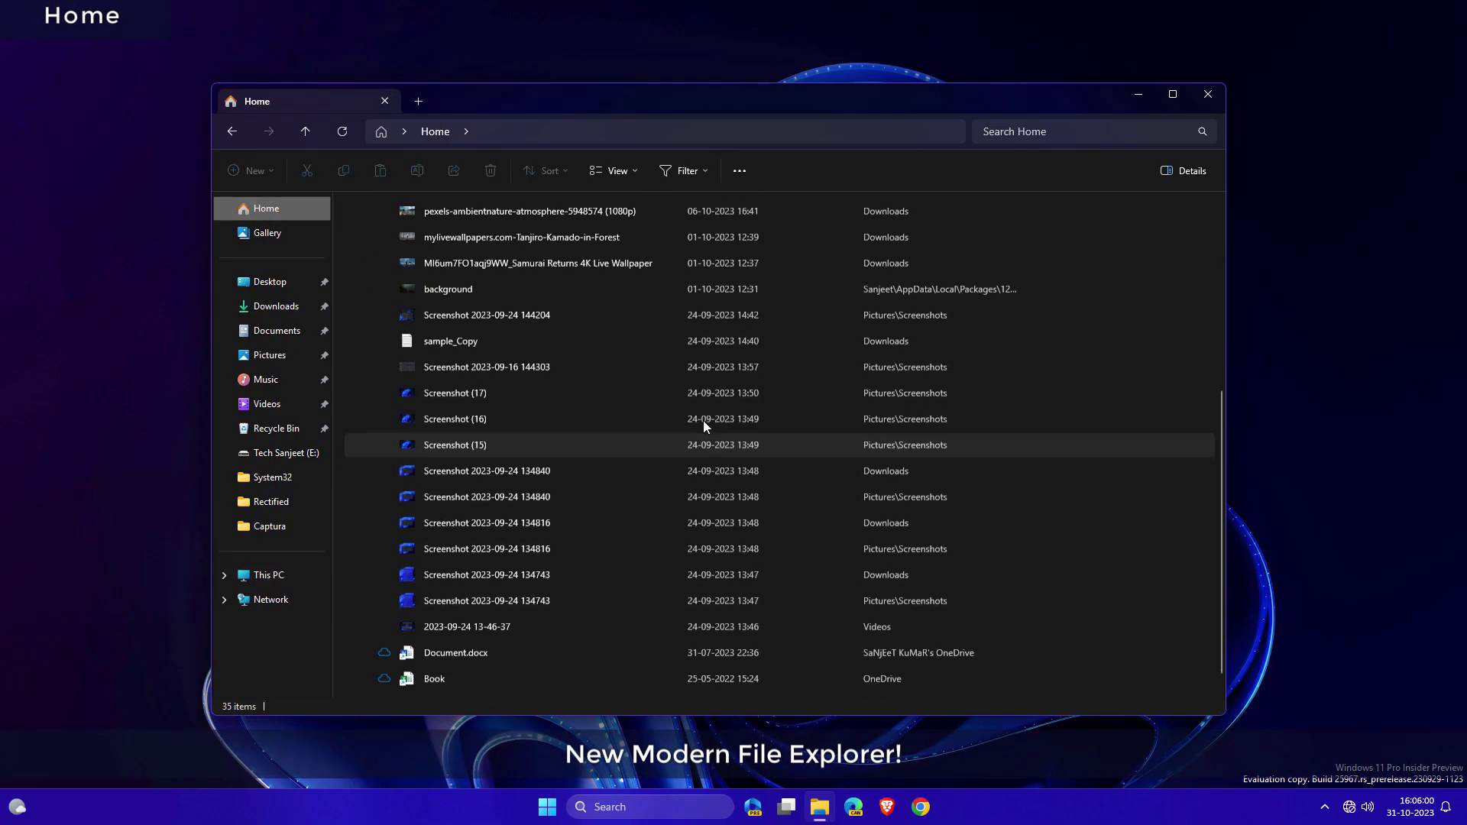
click(288, 237)
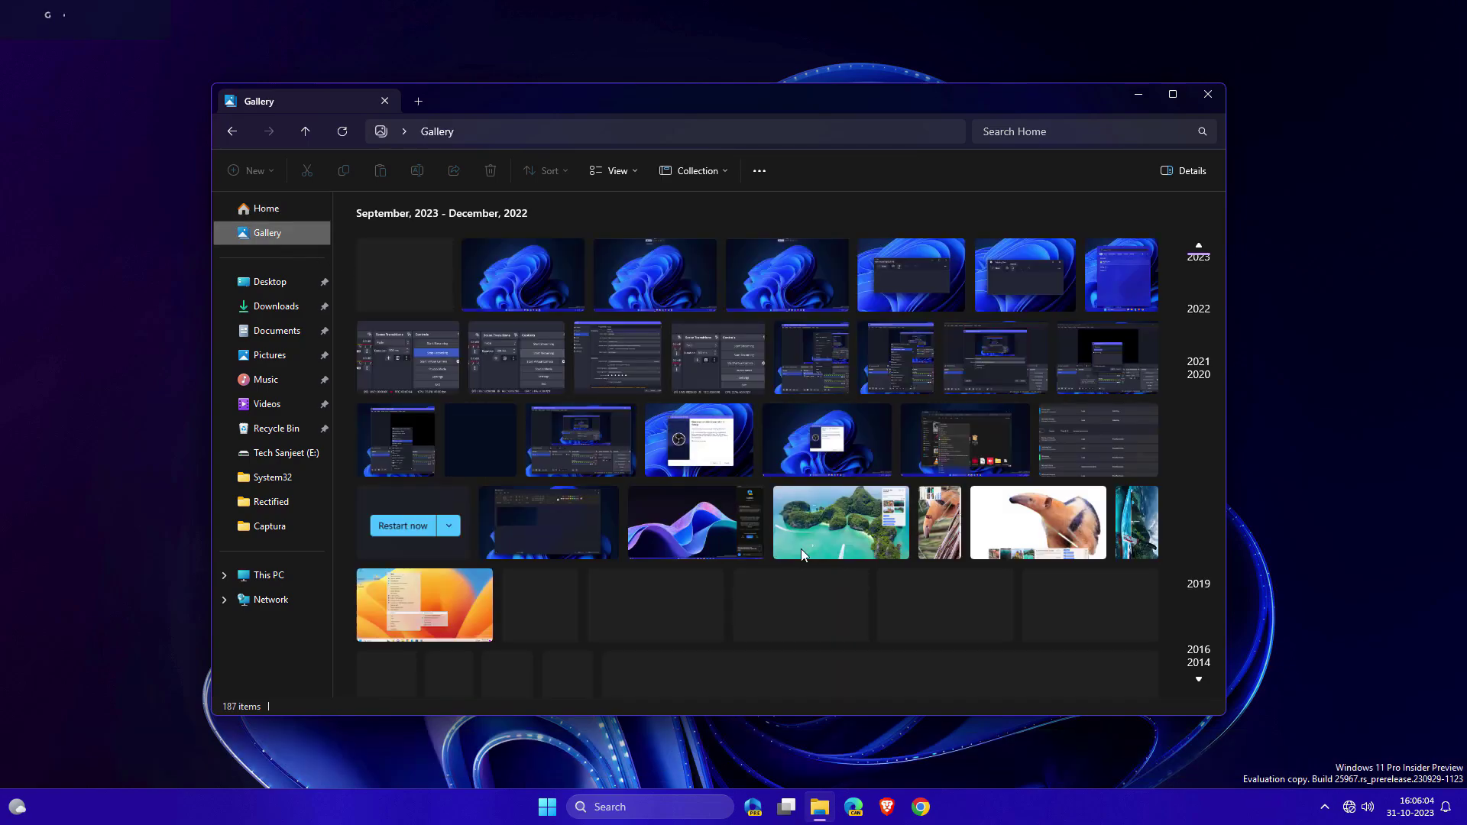
Step: Show details of Screenshot (17), then try the address bar and the search box
scroll(893, 489, down, 4)
scroll(893, 486, up, 5)
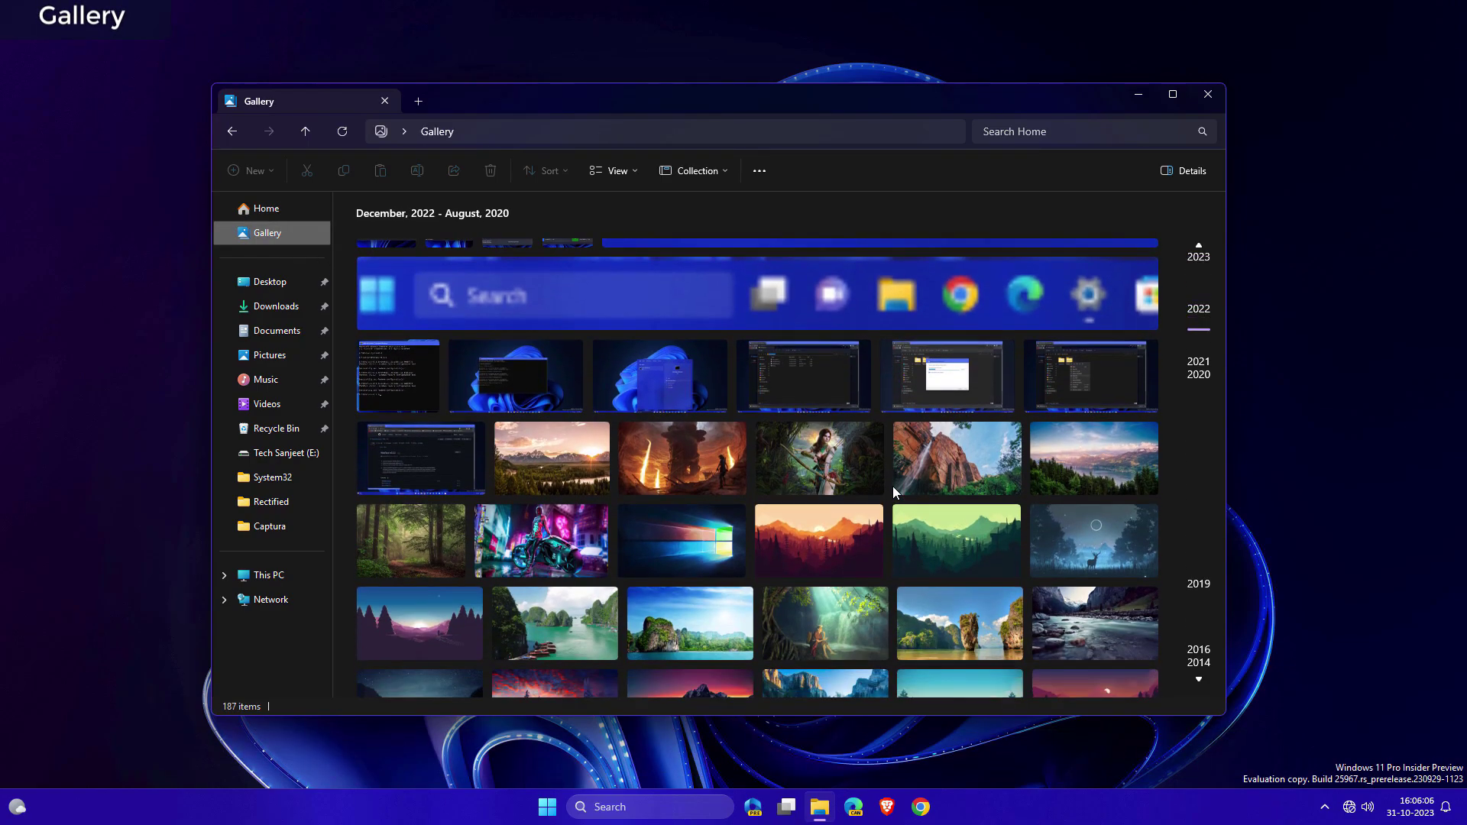
click(537, 281)
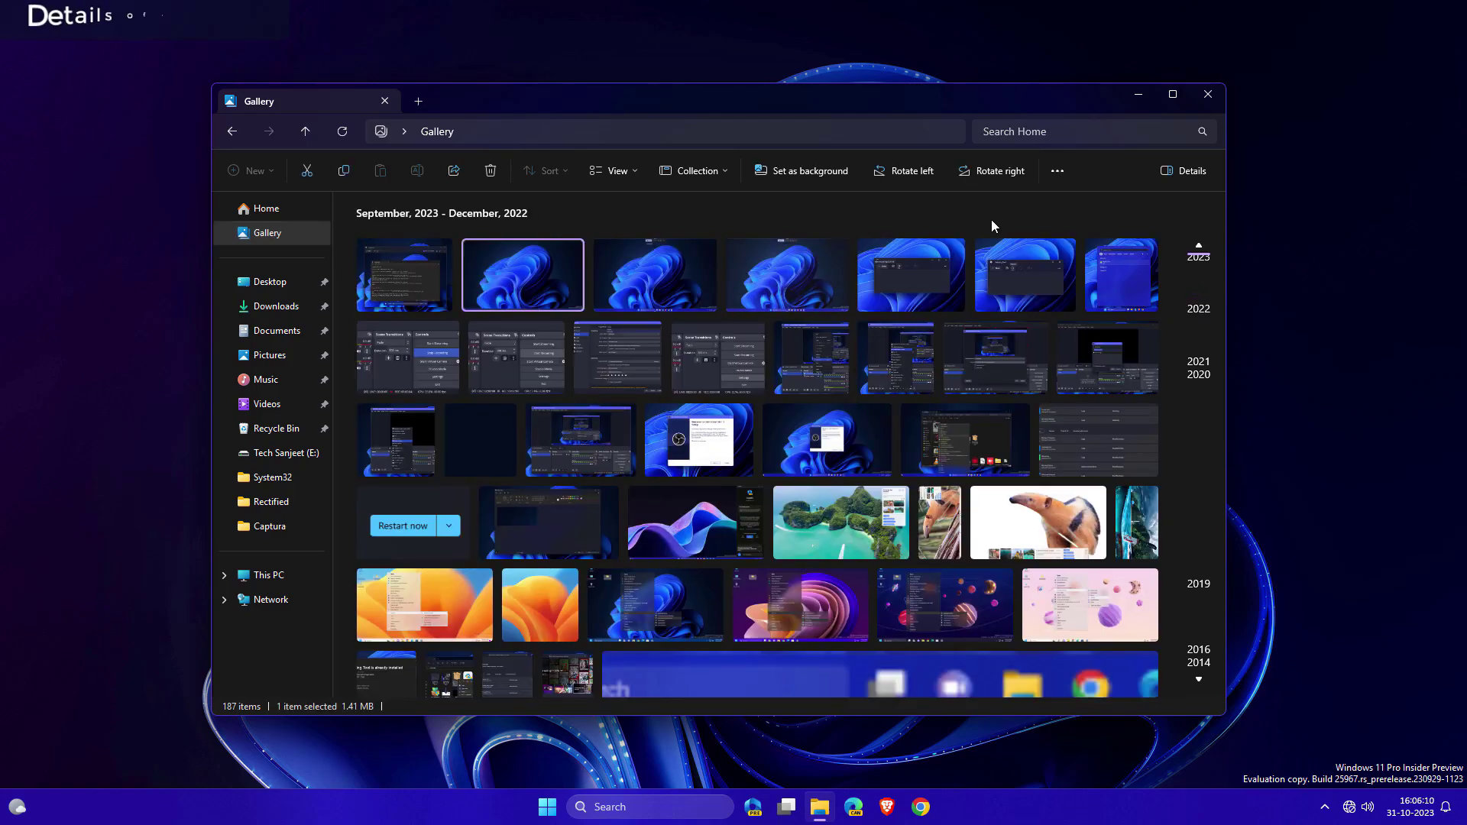
click(1186, 171)
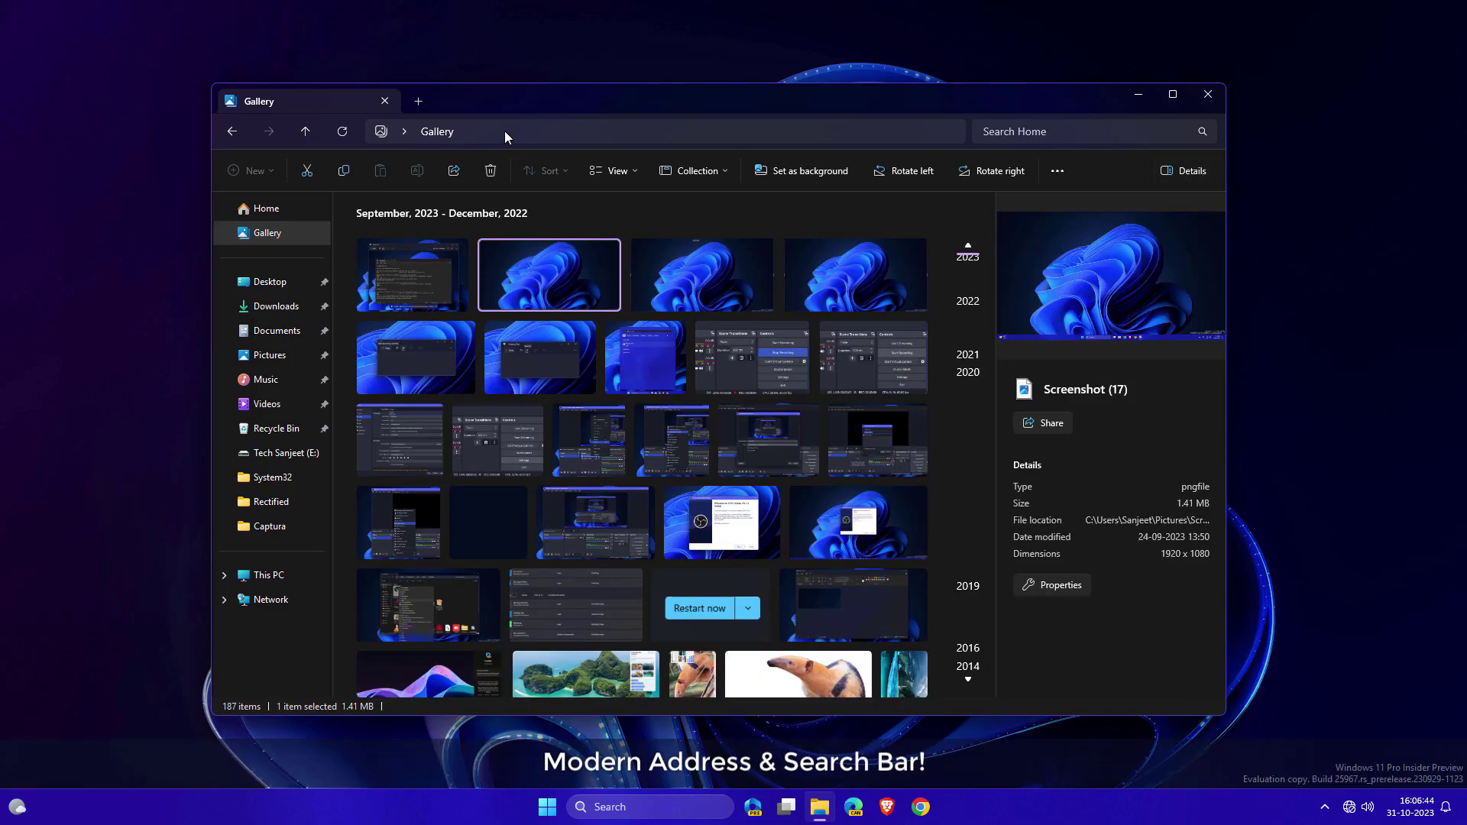
click(505, 131)
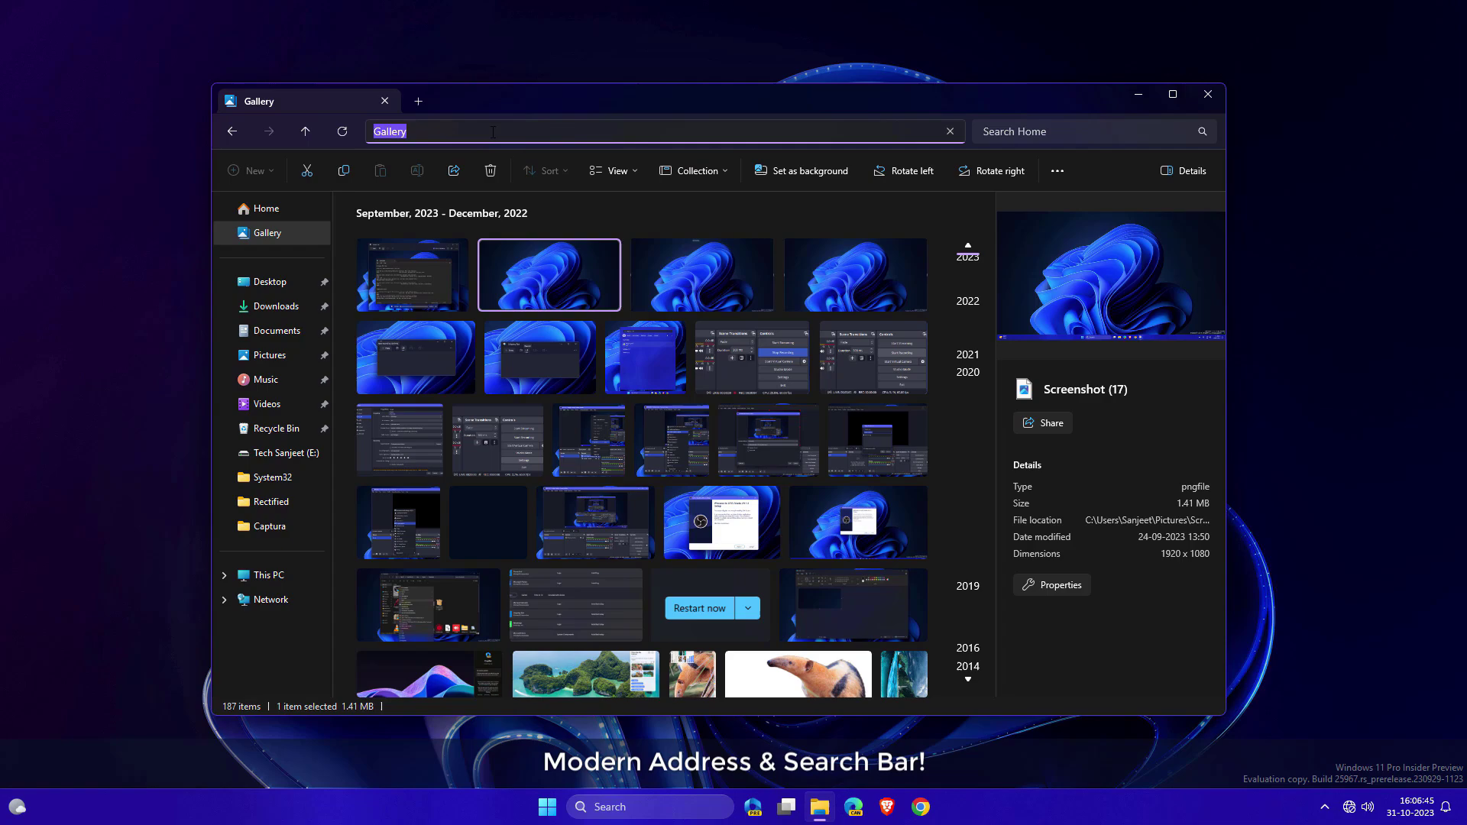
click(1101, 131)
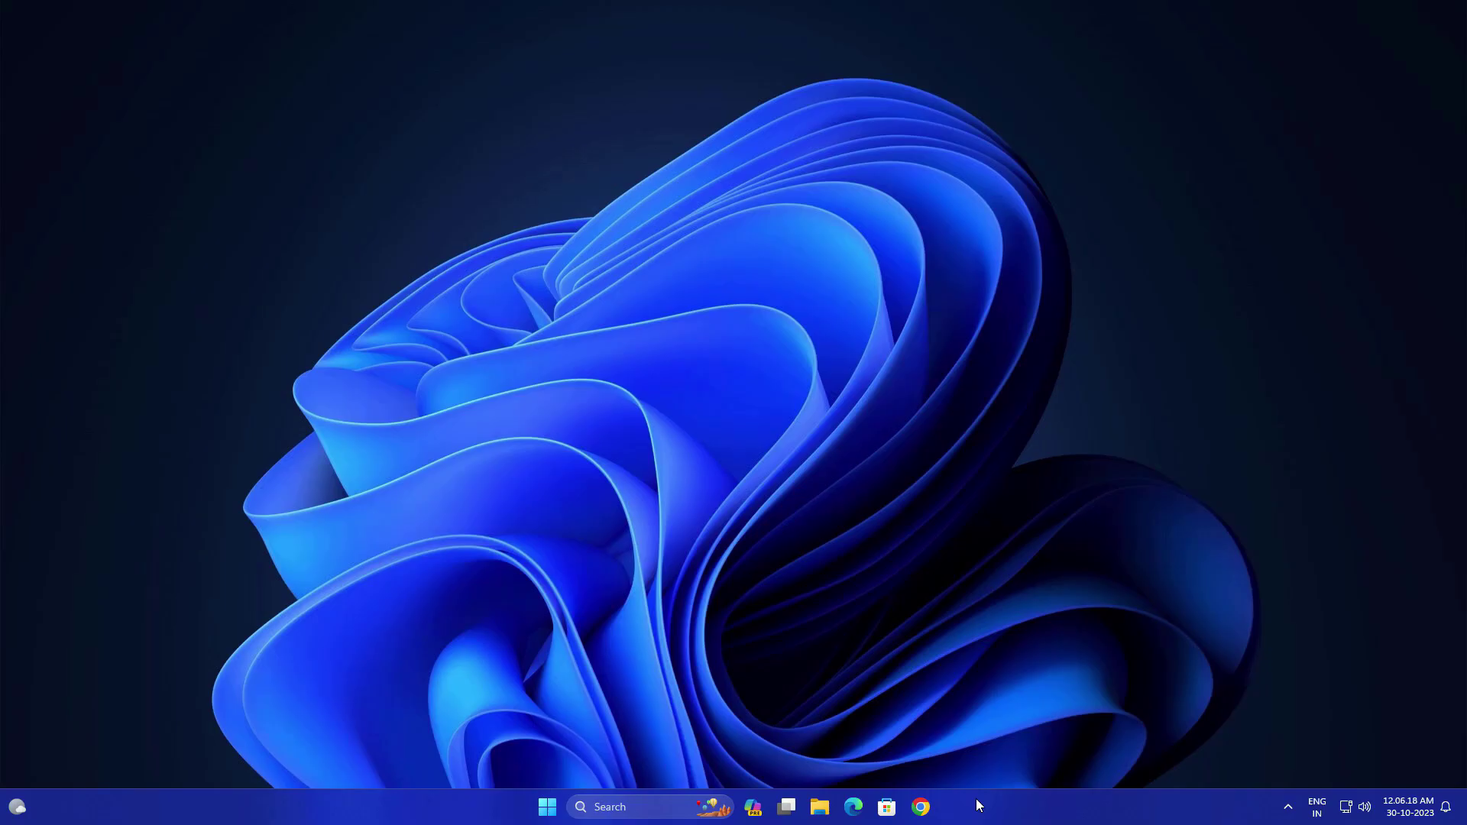
Step: In Taskbar behaviours, set Combine taskbar buttons to When taskbar is full
right_click(986, 801)
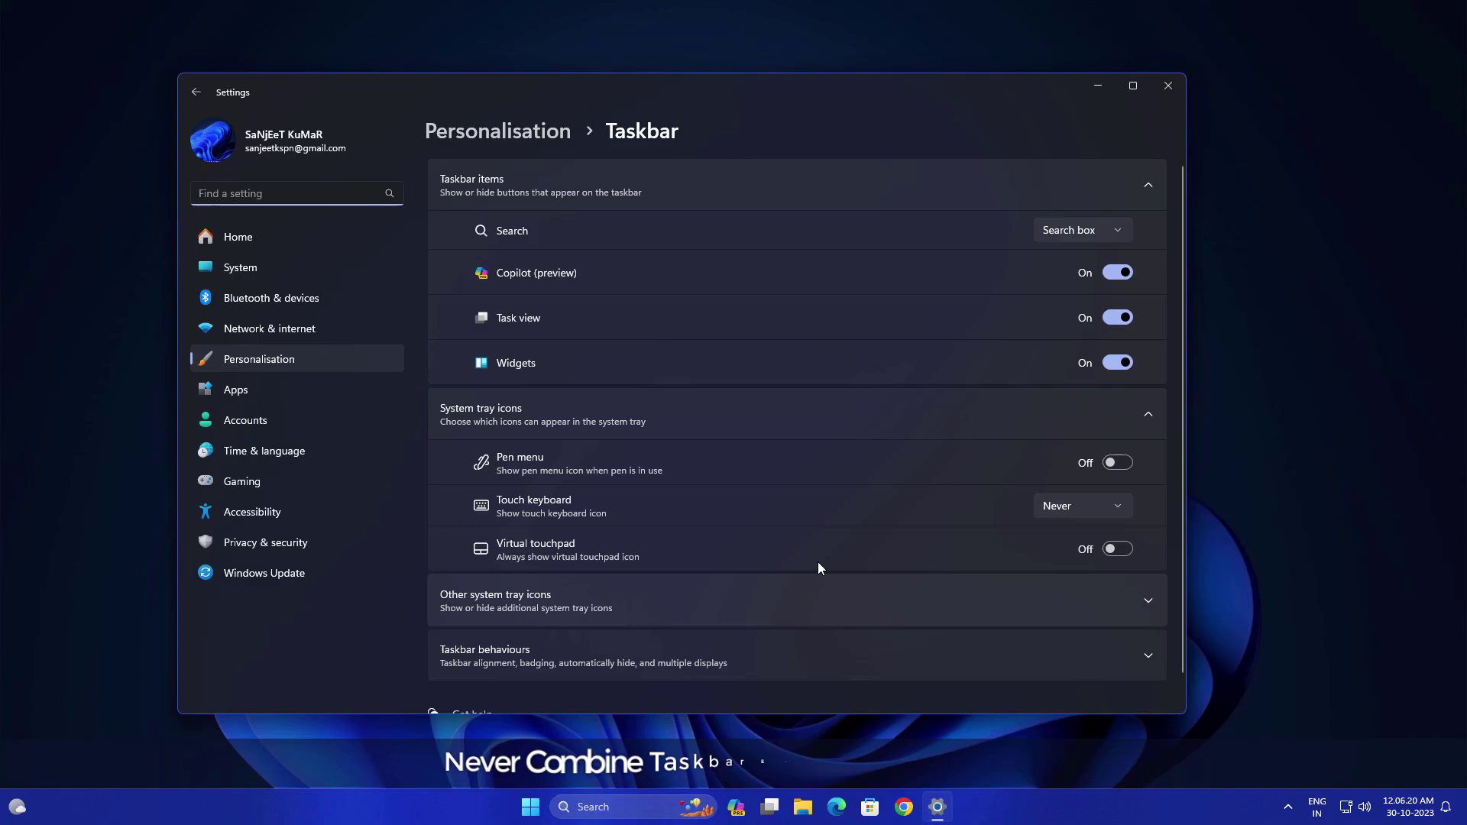
scroll(707, 608, down, 2)
click(708, 608)
scroll(709, 604, down, 5)
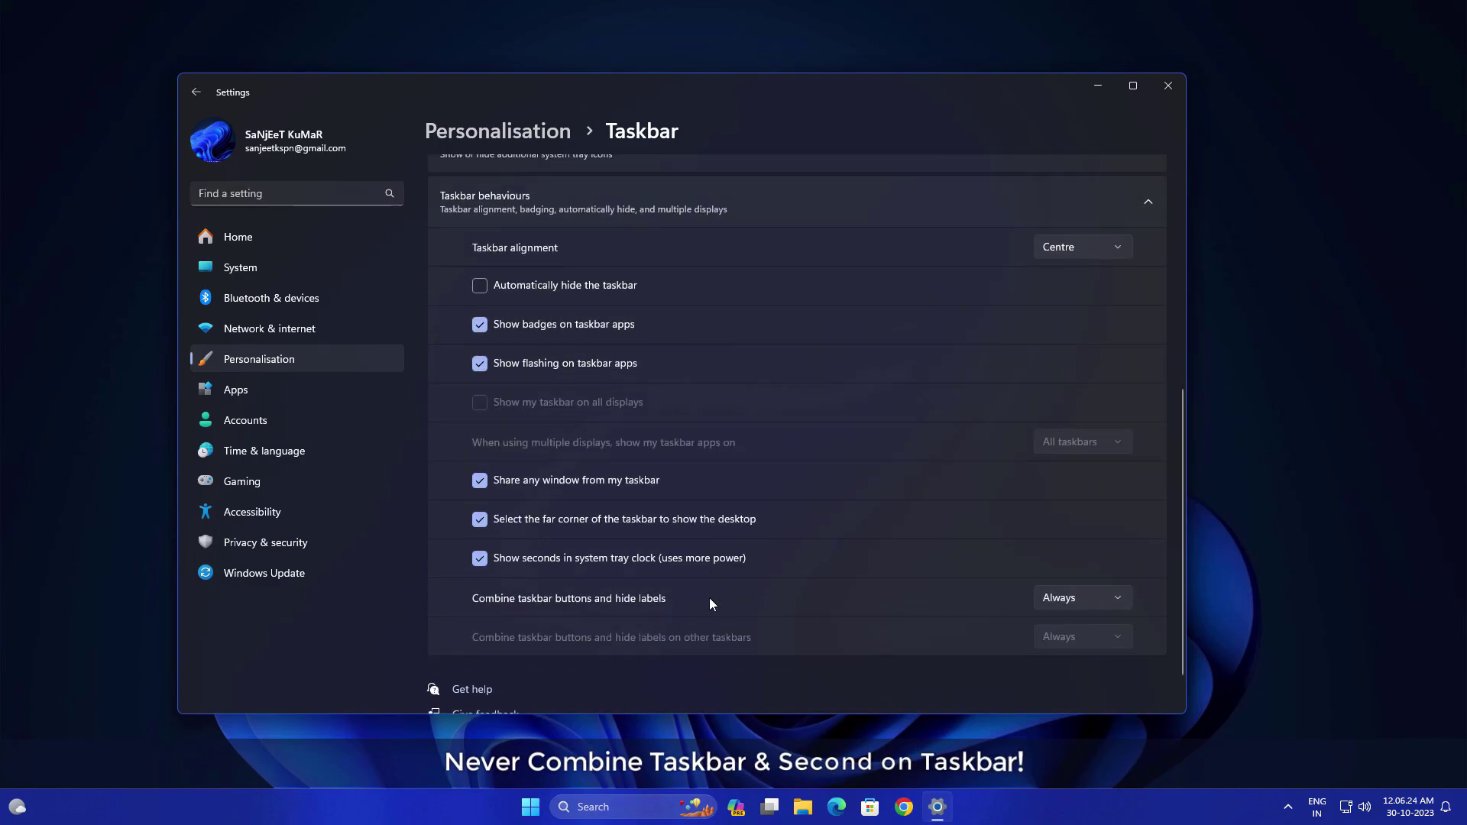
scroll(709, 598, down, 1)
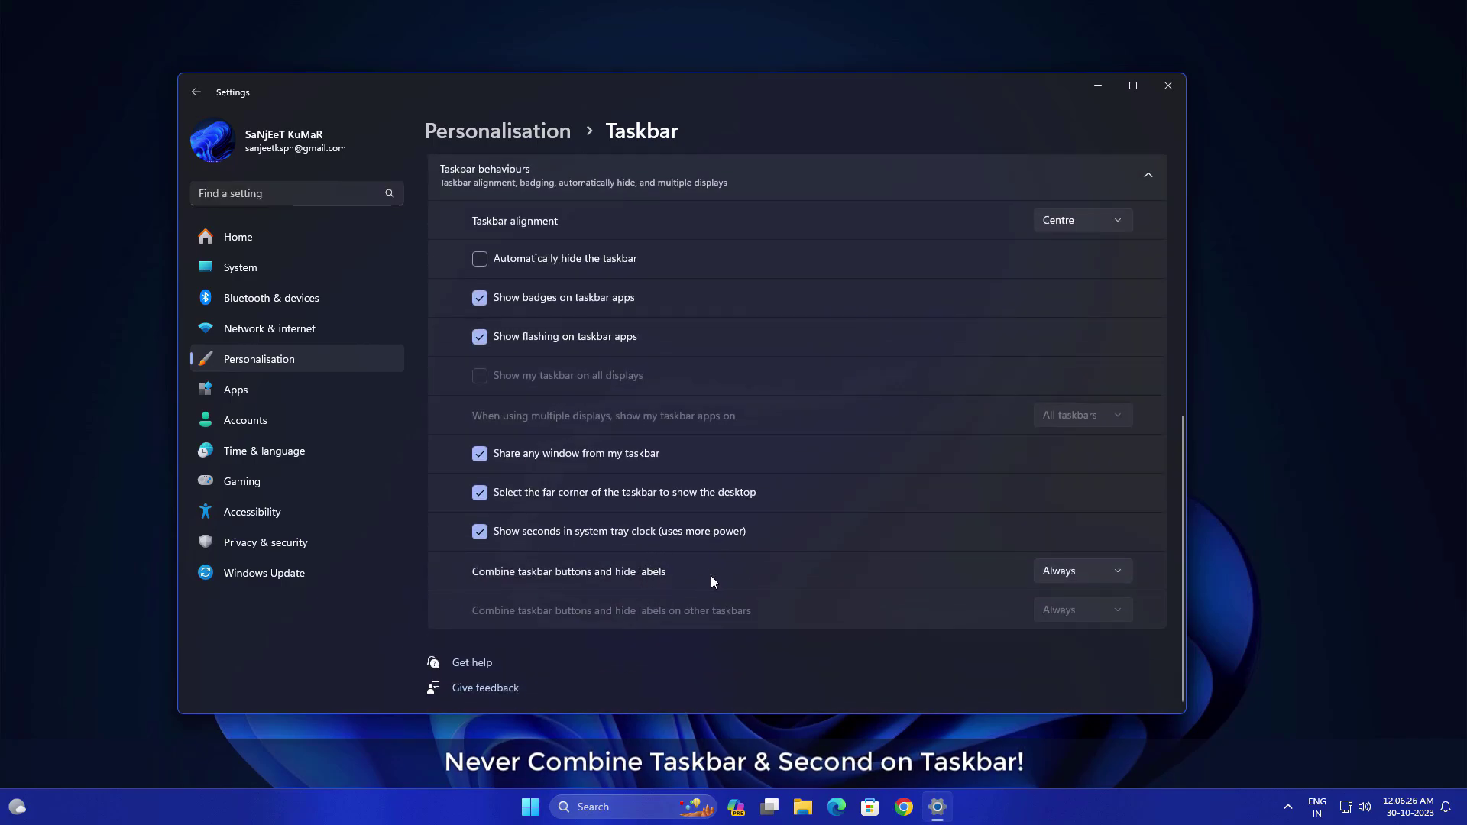
click(1048, 578)
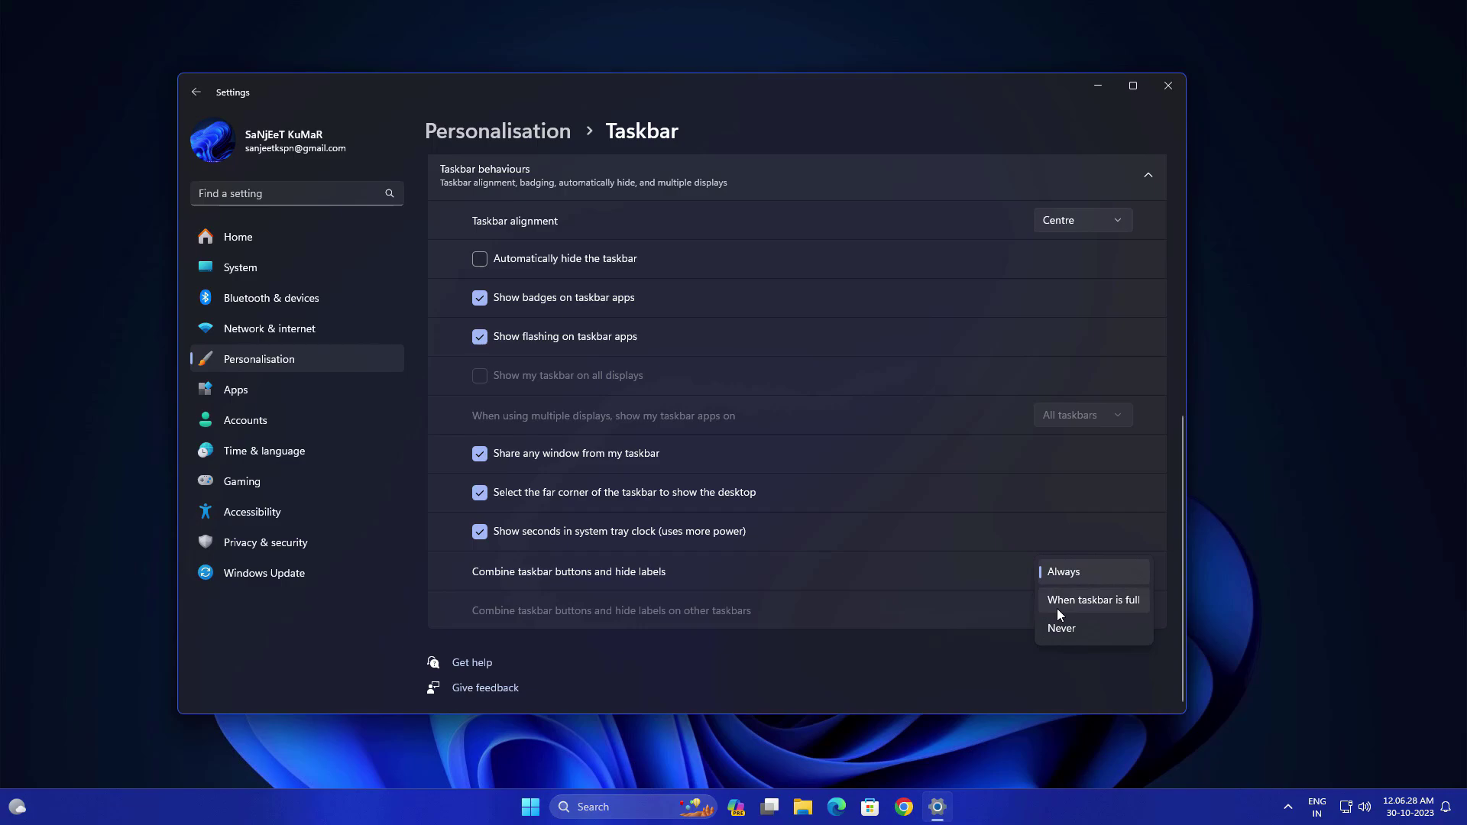
click(1057, 608)
Step: Check Chrome's labelled taskbar button, then toggle seconds on the tray clock off and on
click(884, 807)
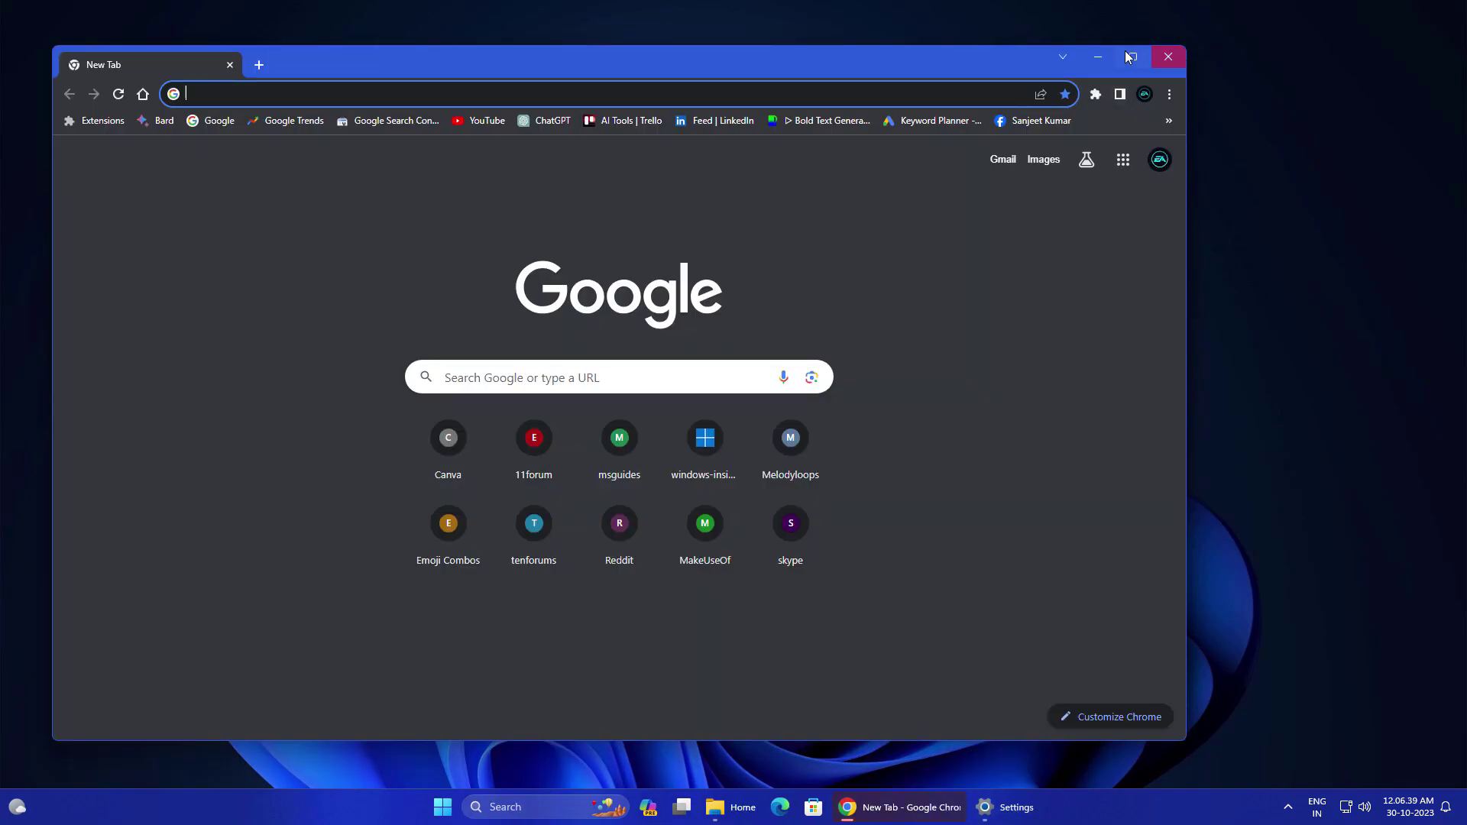
click(909, 804)
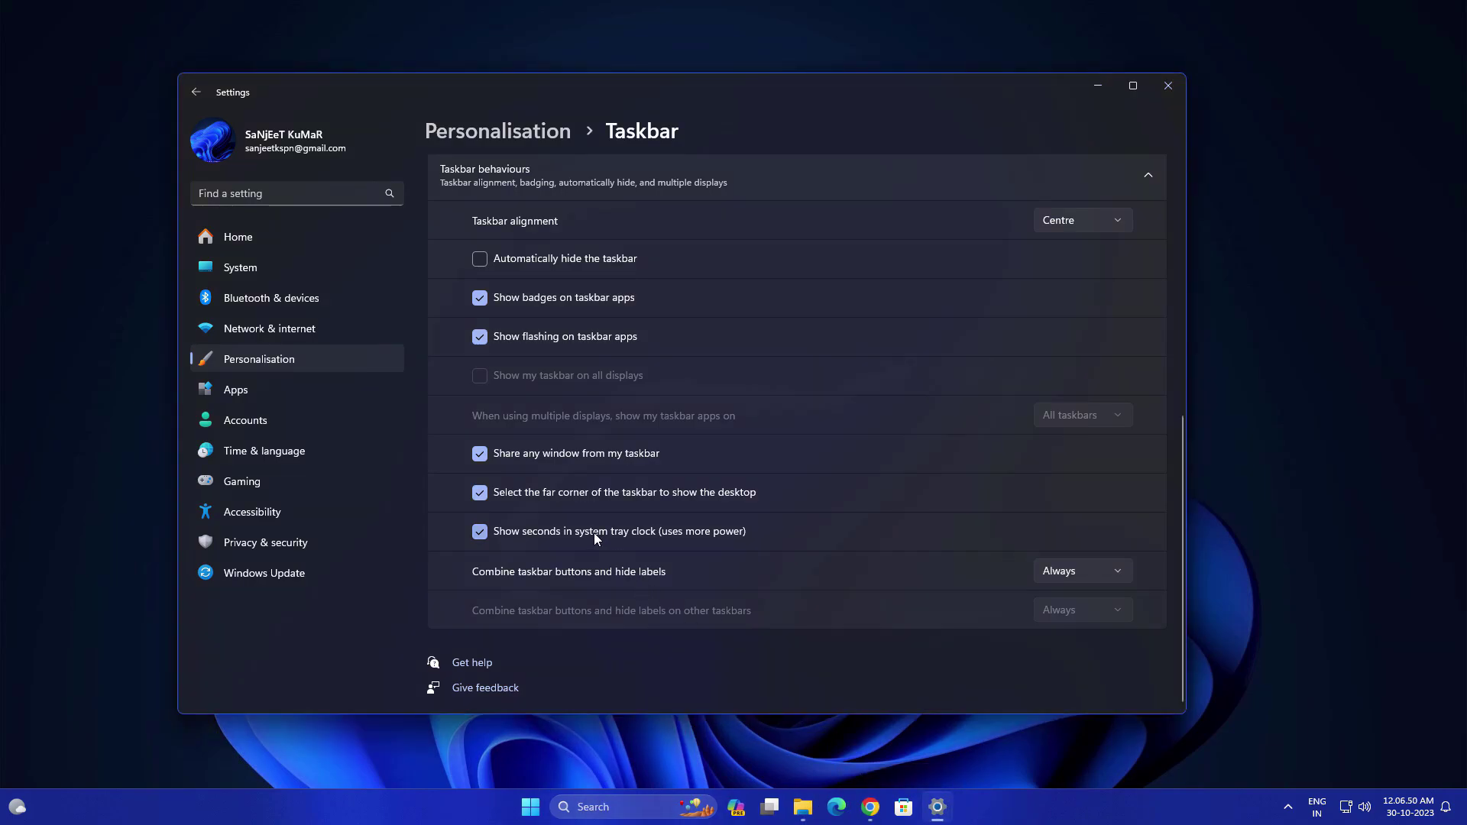
click(593, 533)
click(594, 533)
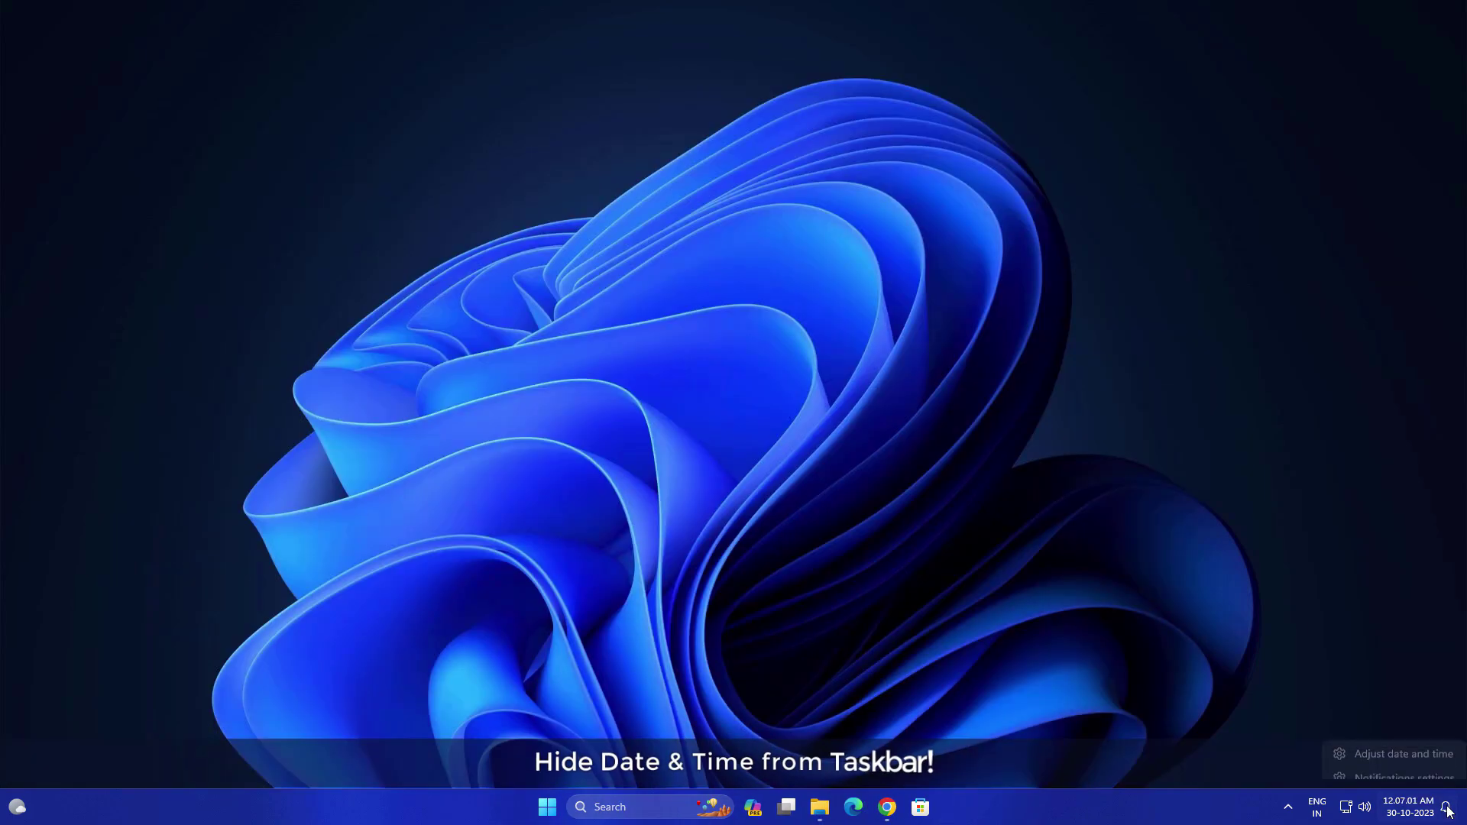
Step: Toggle 'Show time and date in the System tray' off and on, then browse the page
right_click(1410, 807)
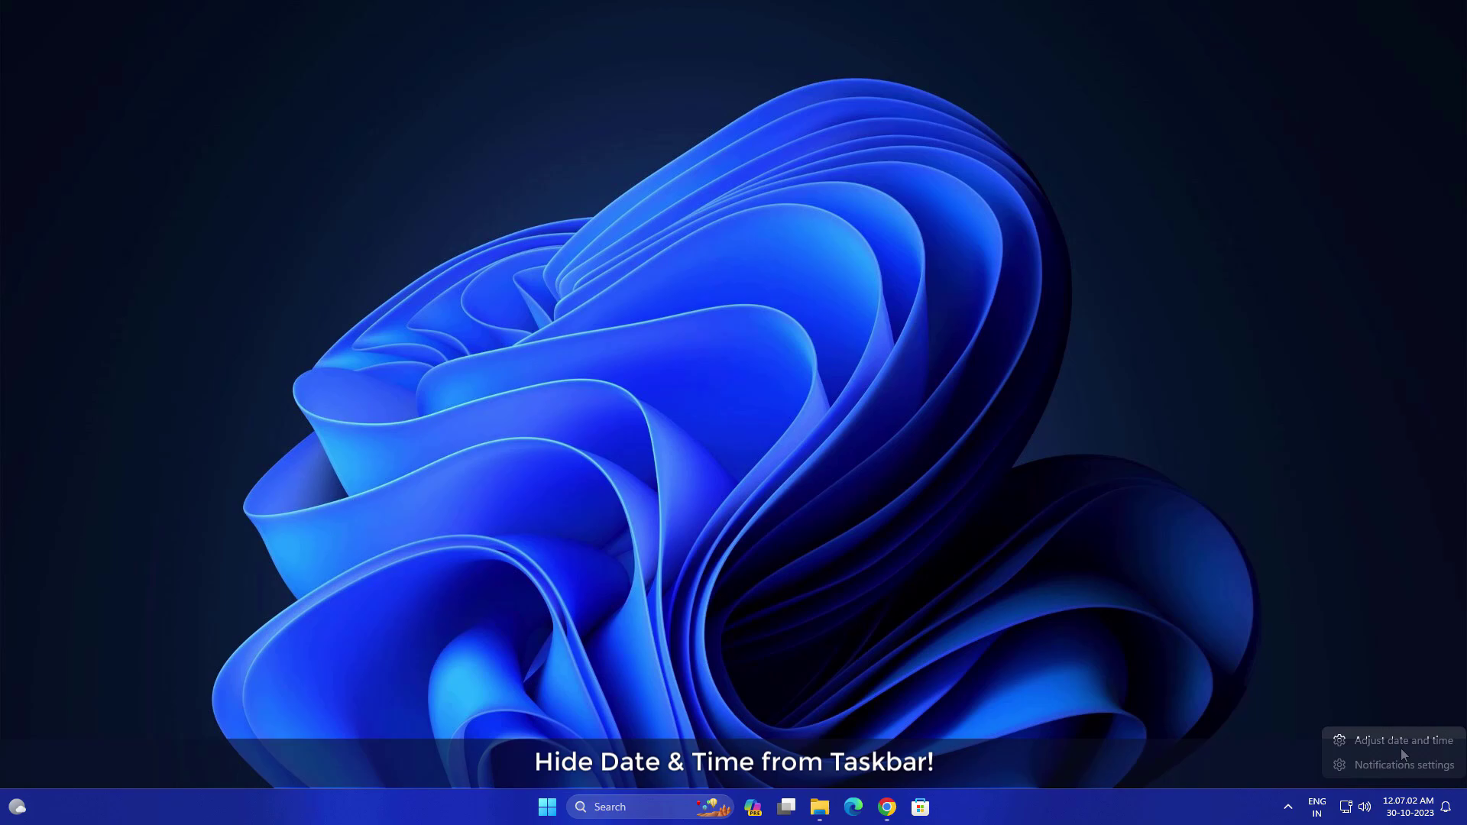
click(1400, 745)
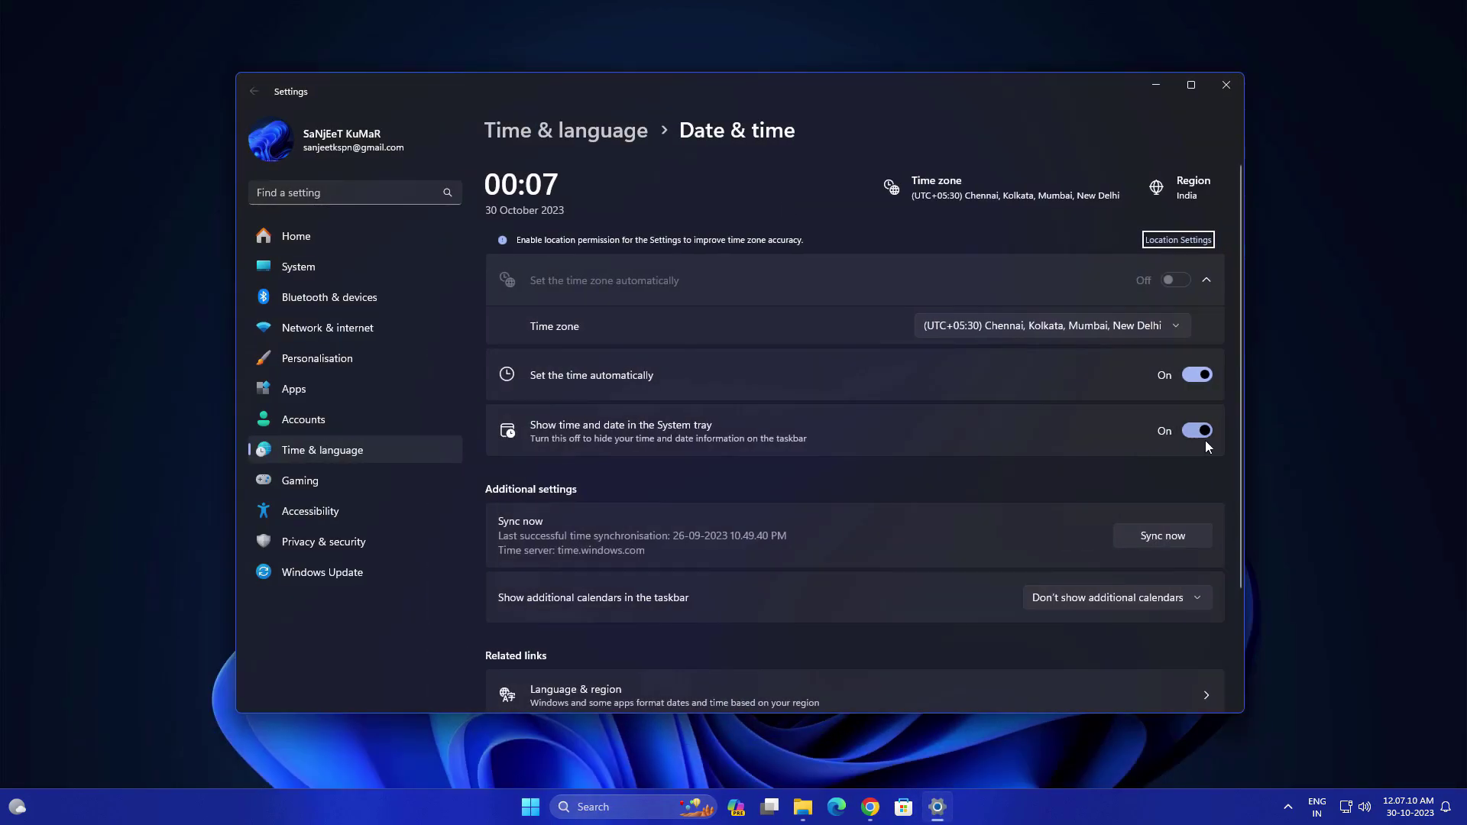
click(1199, 432)
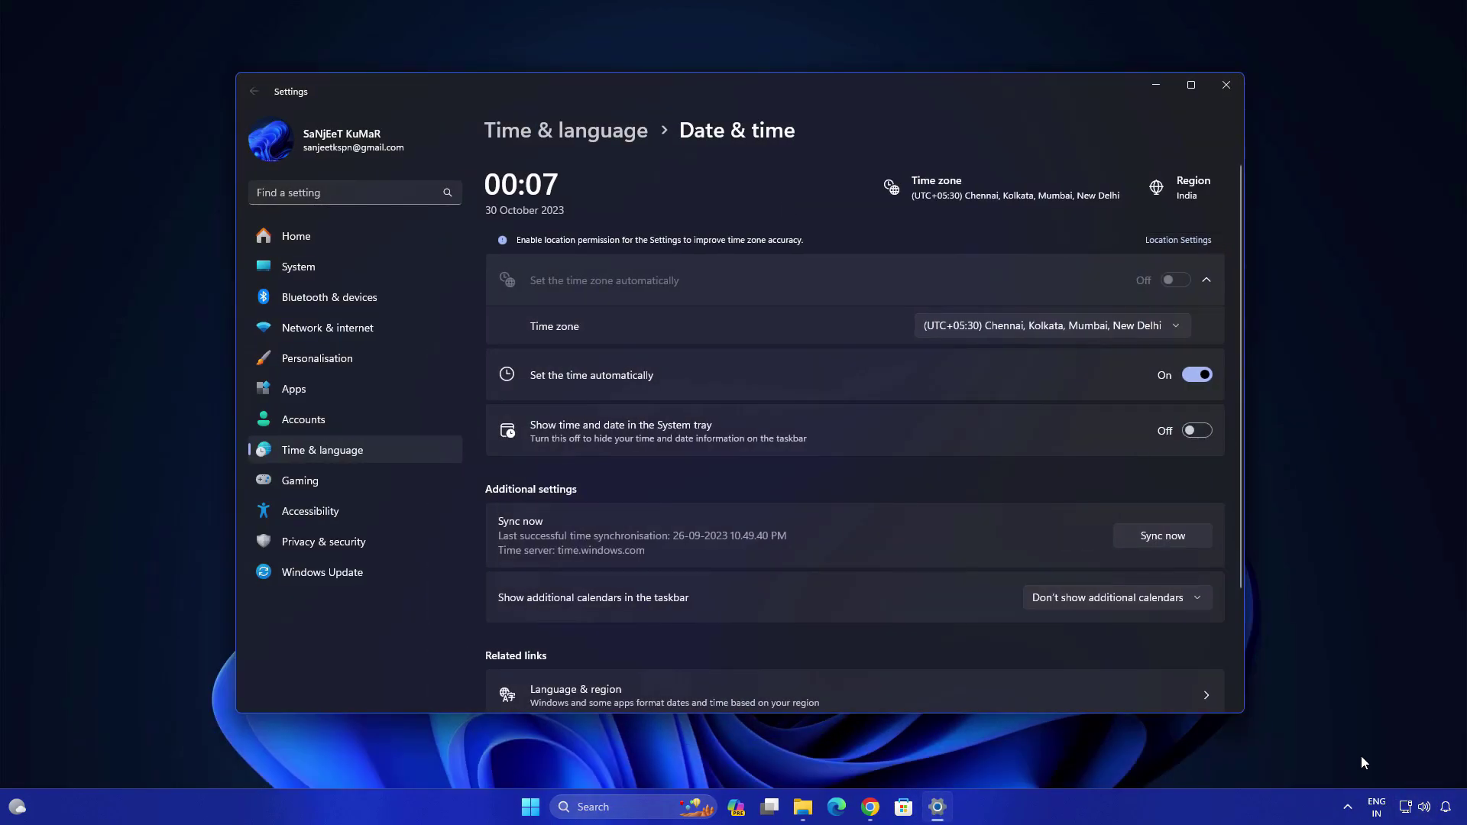
click(1194, 432)
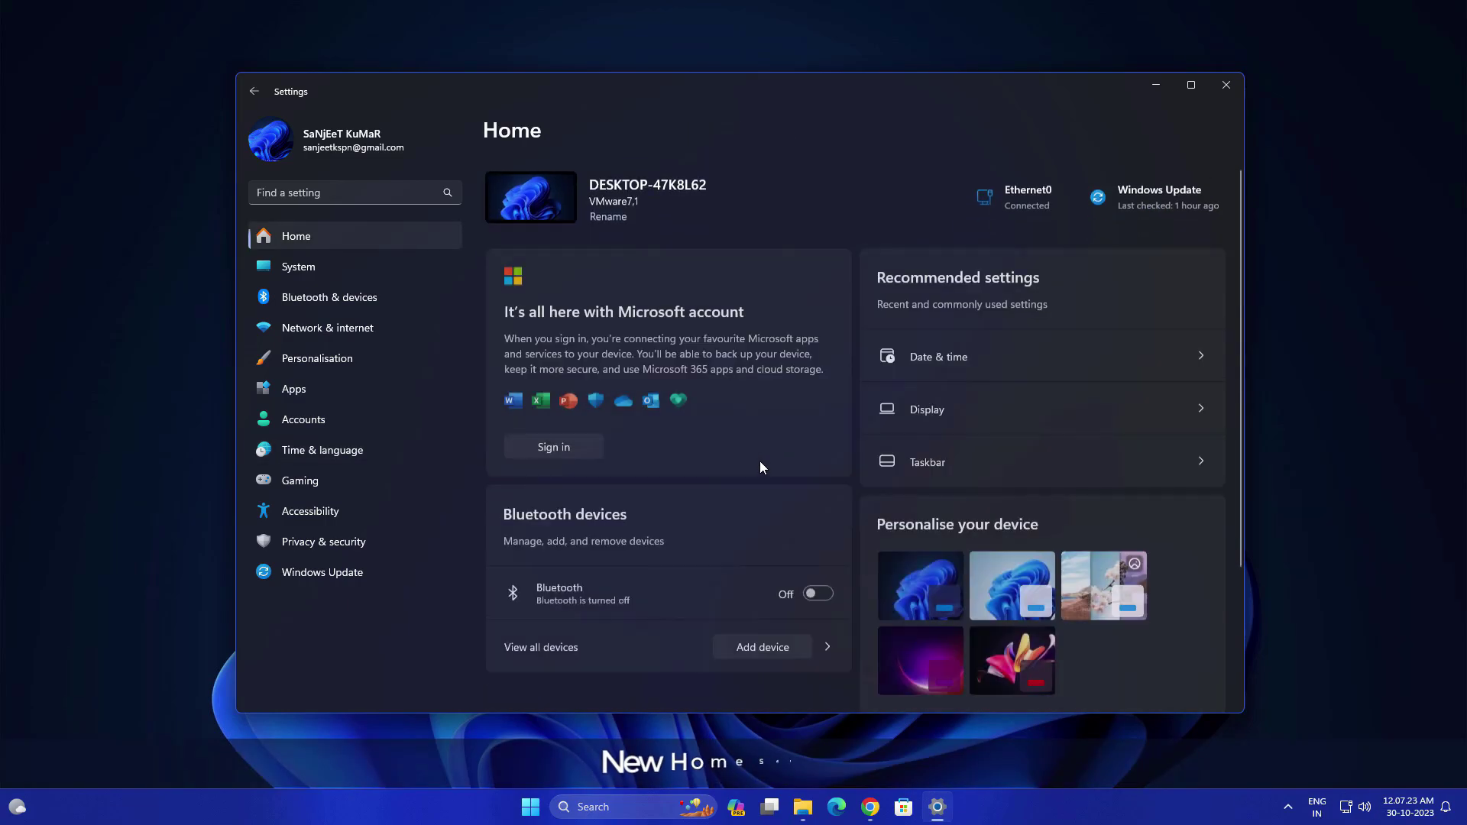
scroll(905, 461, down, 3)
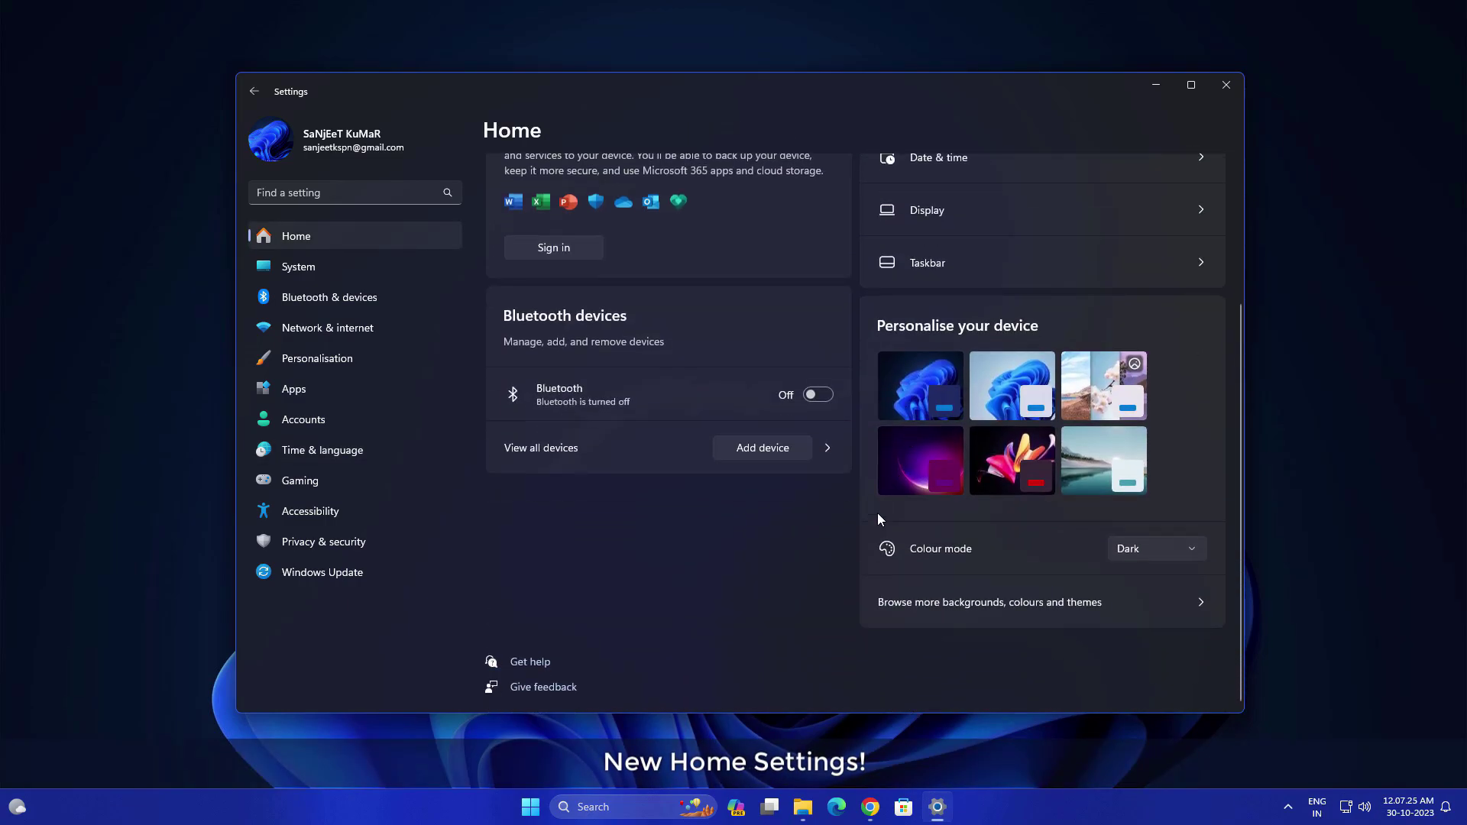
scroll(878, 512, up, 3)
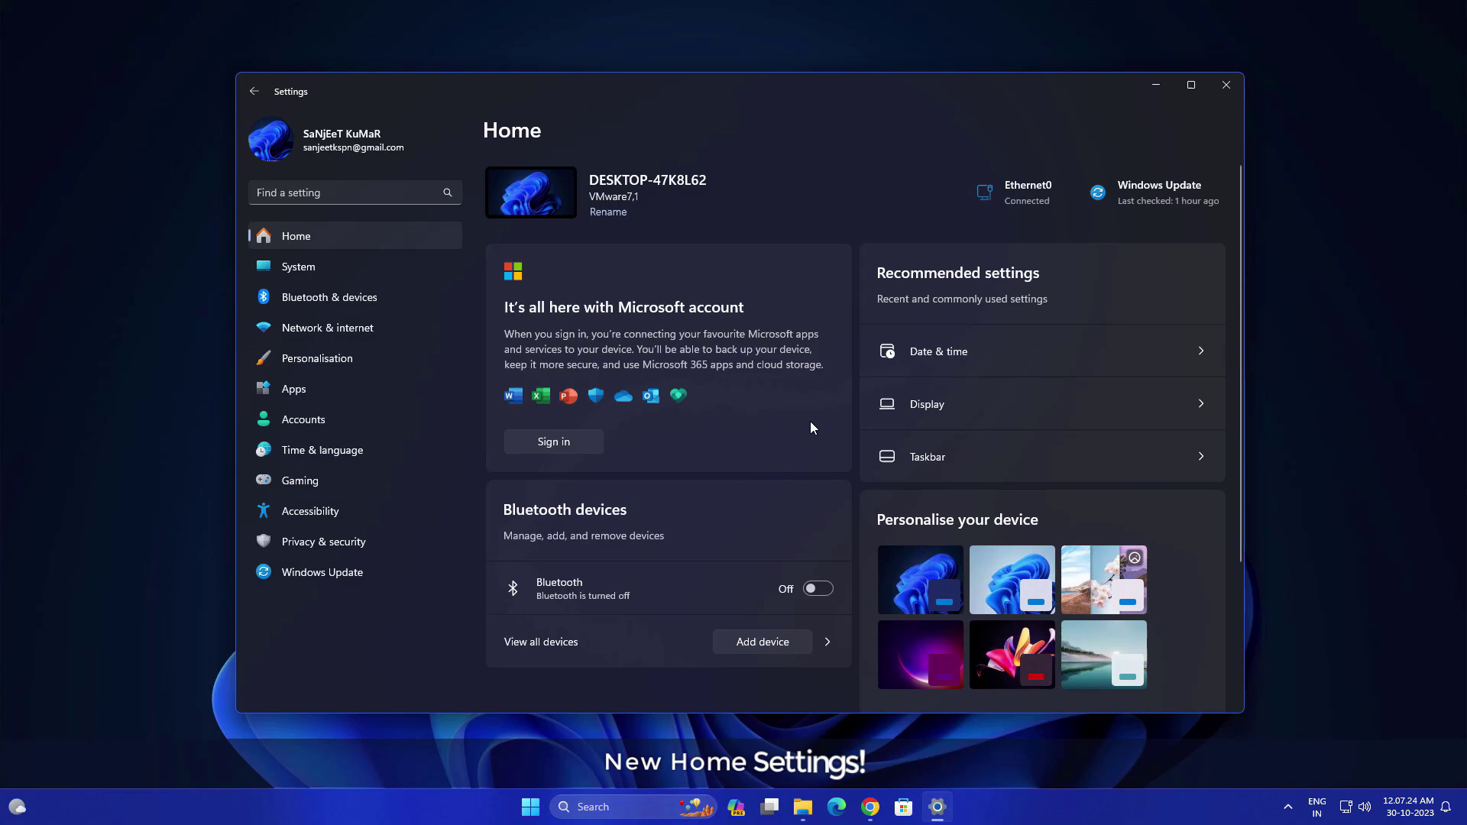
Step: Set the Personalisation > Background type to Windows spotlight
click(979, 453)
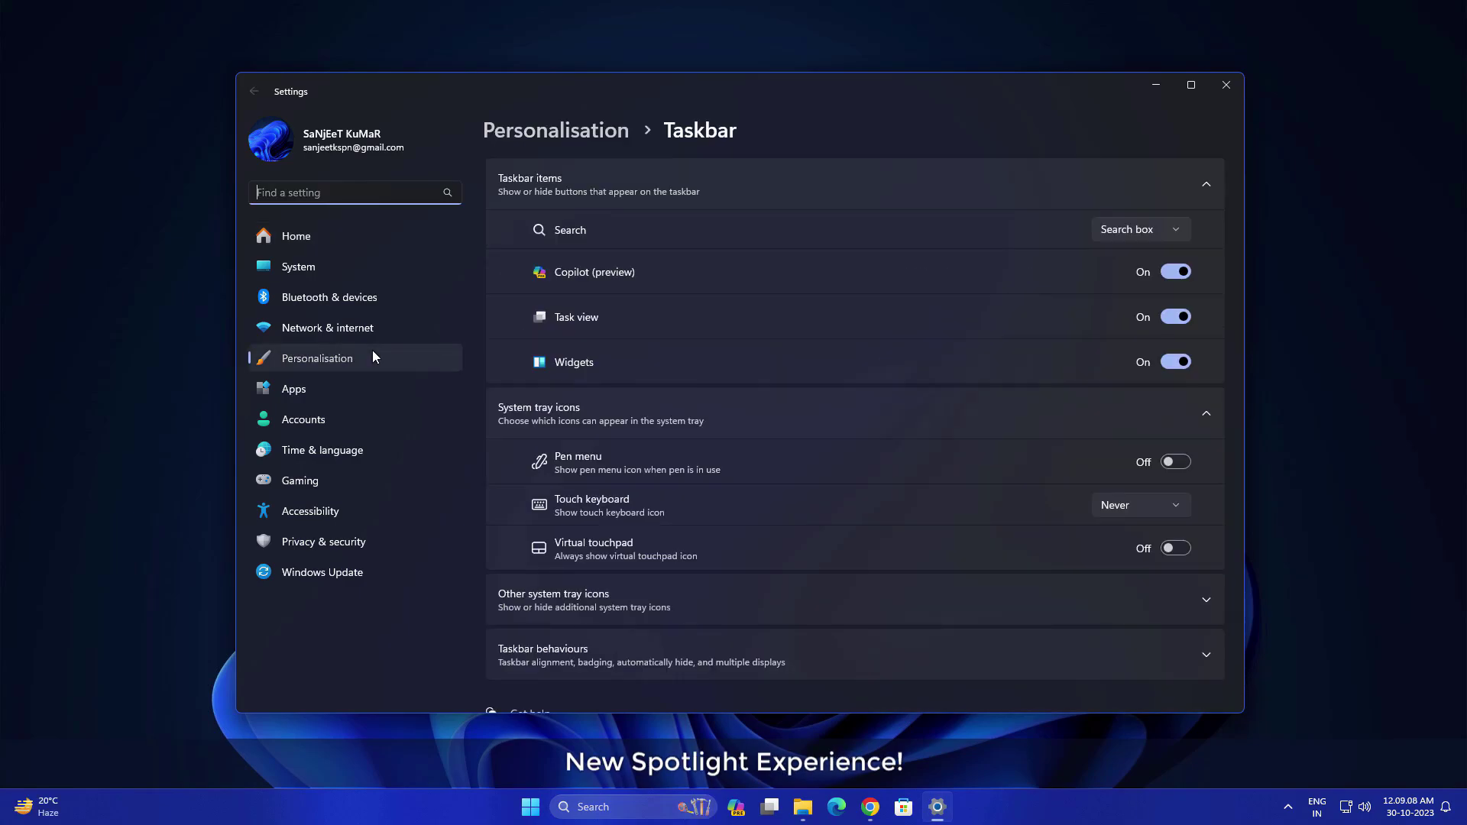
click(373, 351)
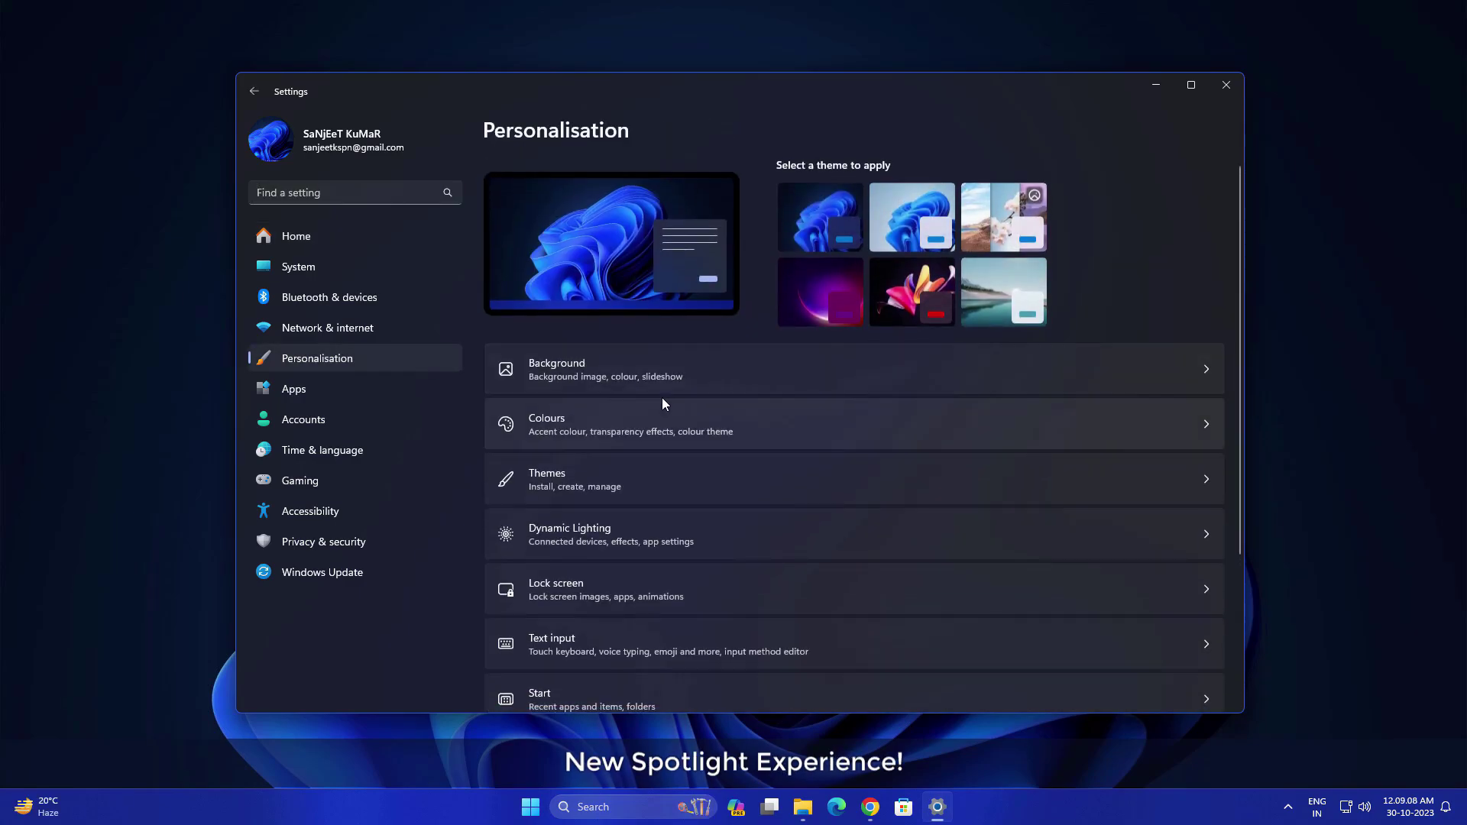
click(815, 374)
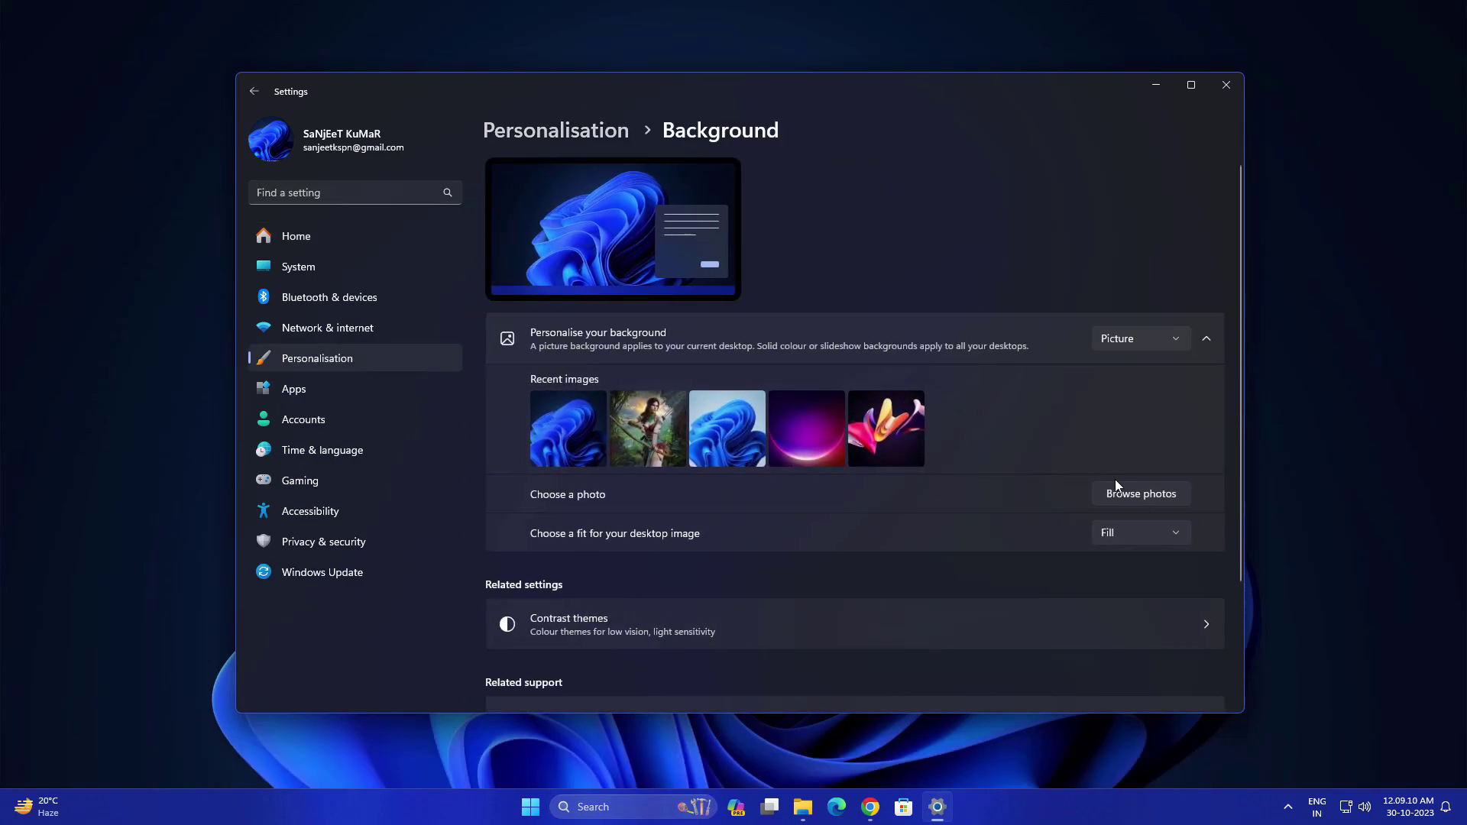
click(1146, 338)
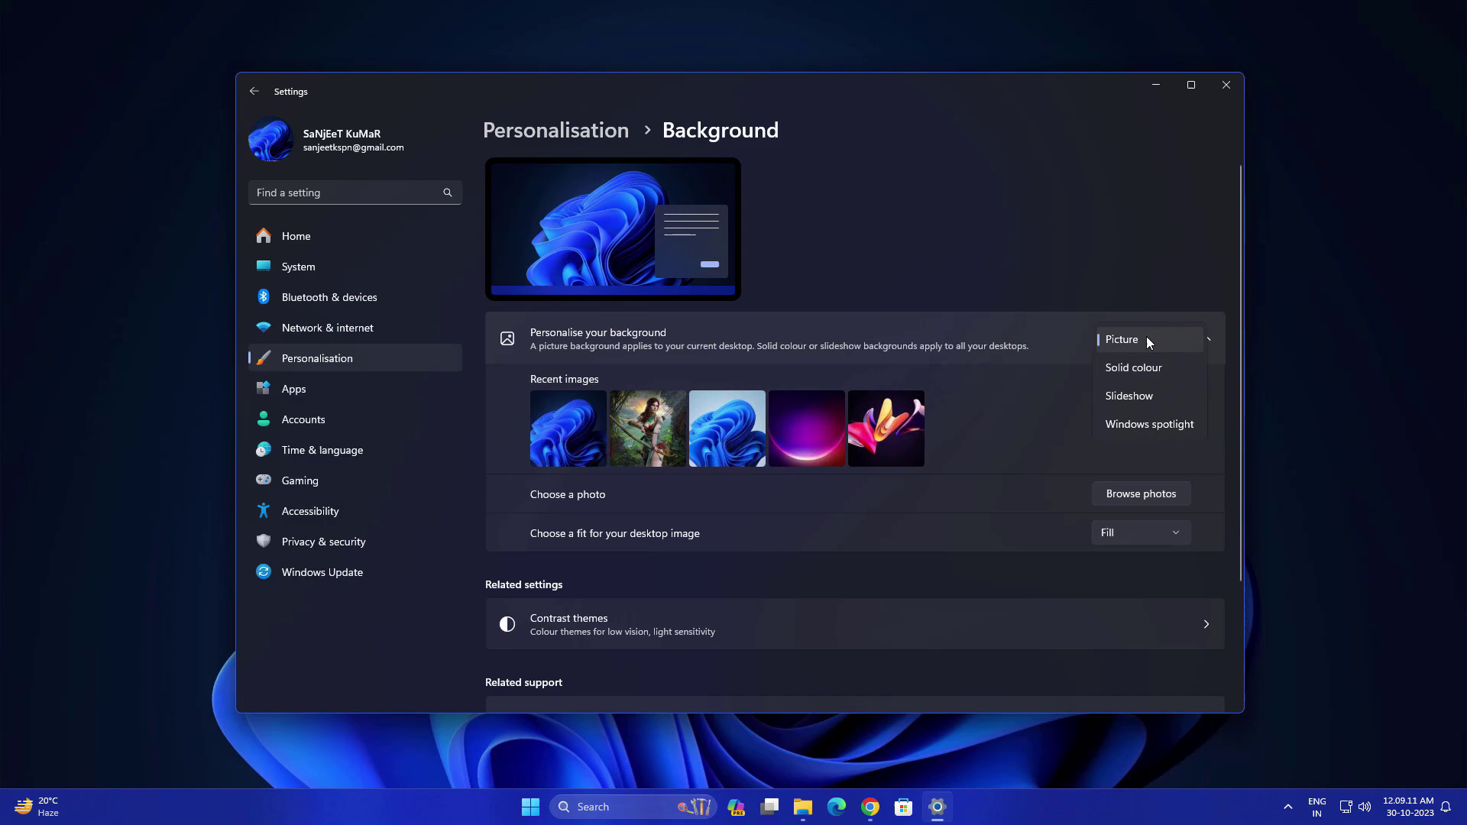
click(1149, 425)
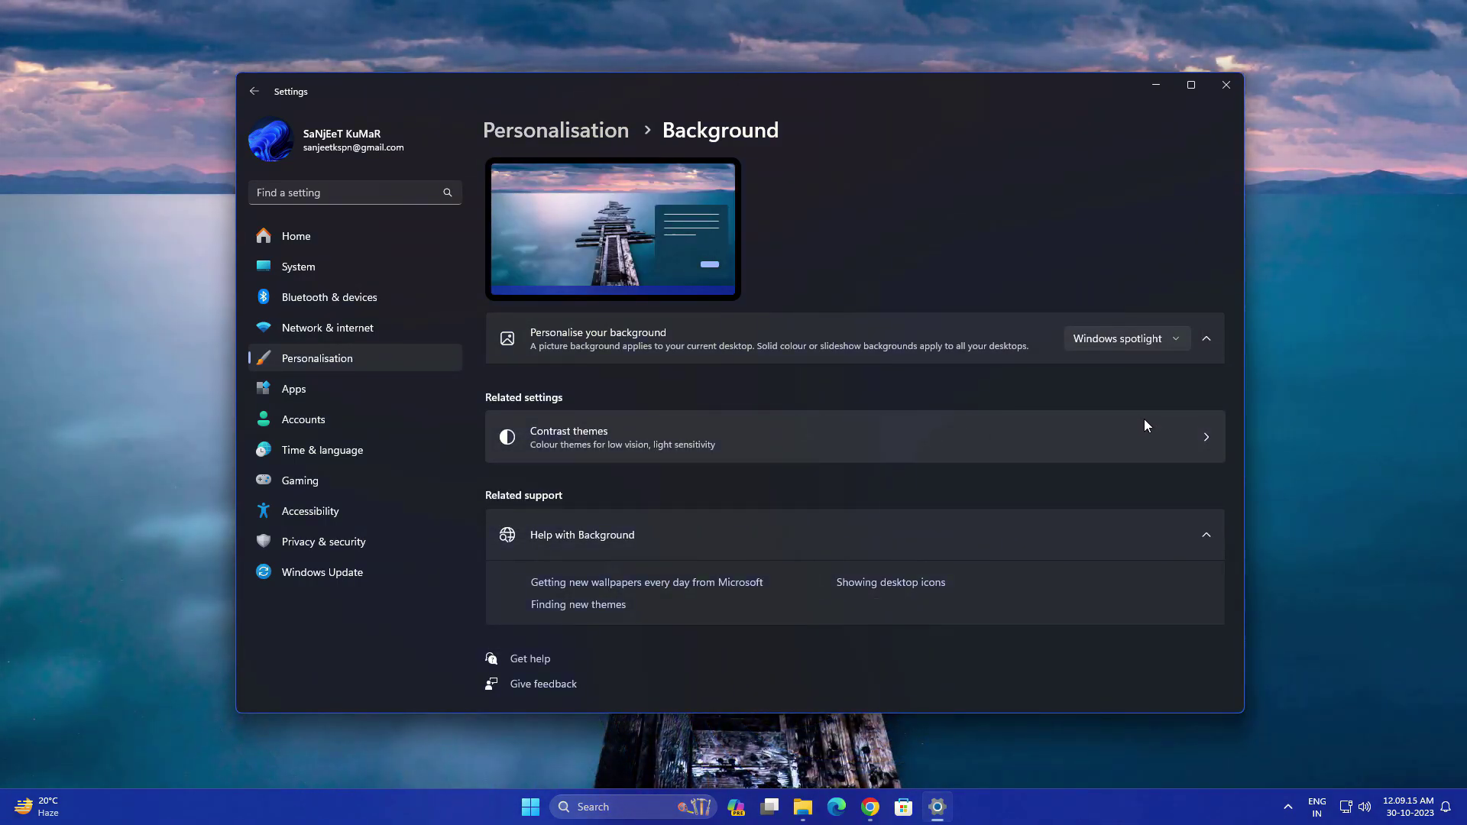
Step: Turn on desktop icons and reveal the desktop
right_click(1288, 302)
click(1147, 440)
key(super+d)
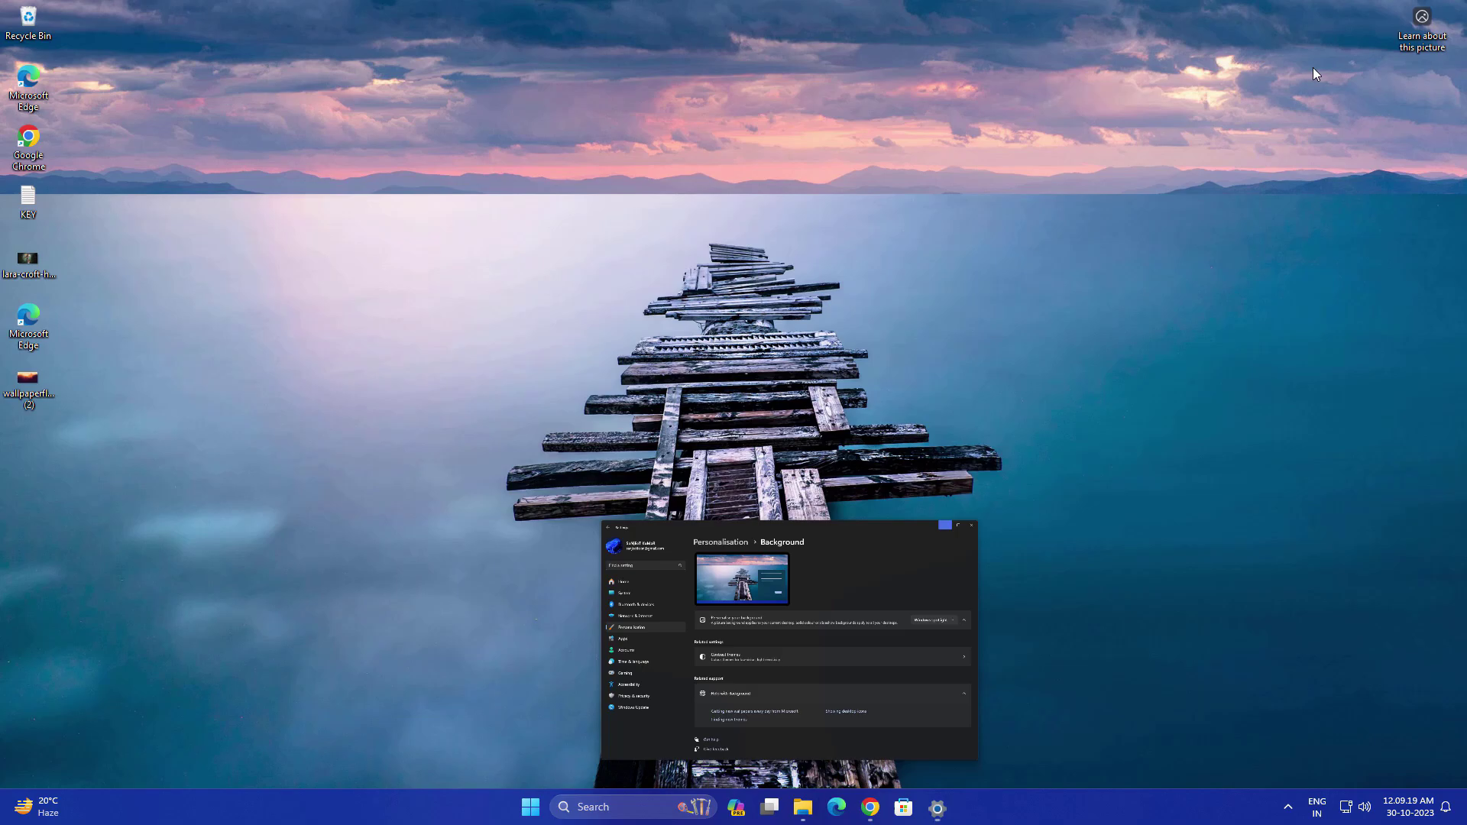
Step: Try the bamboo forest, split city, beach and pier spotlight wallpapers
click(1423, 17)
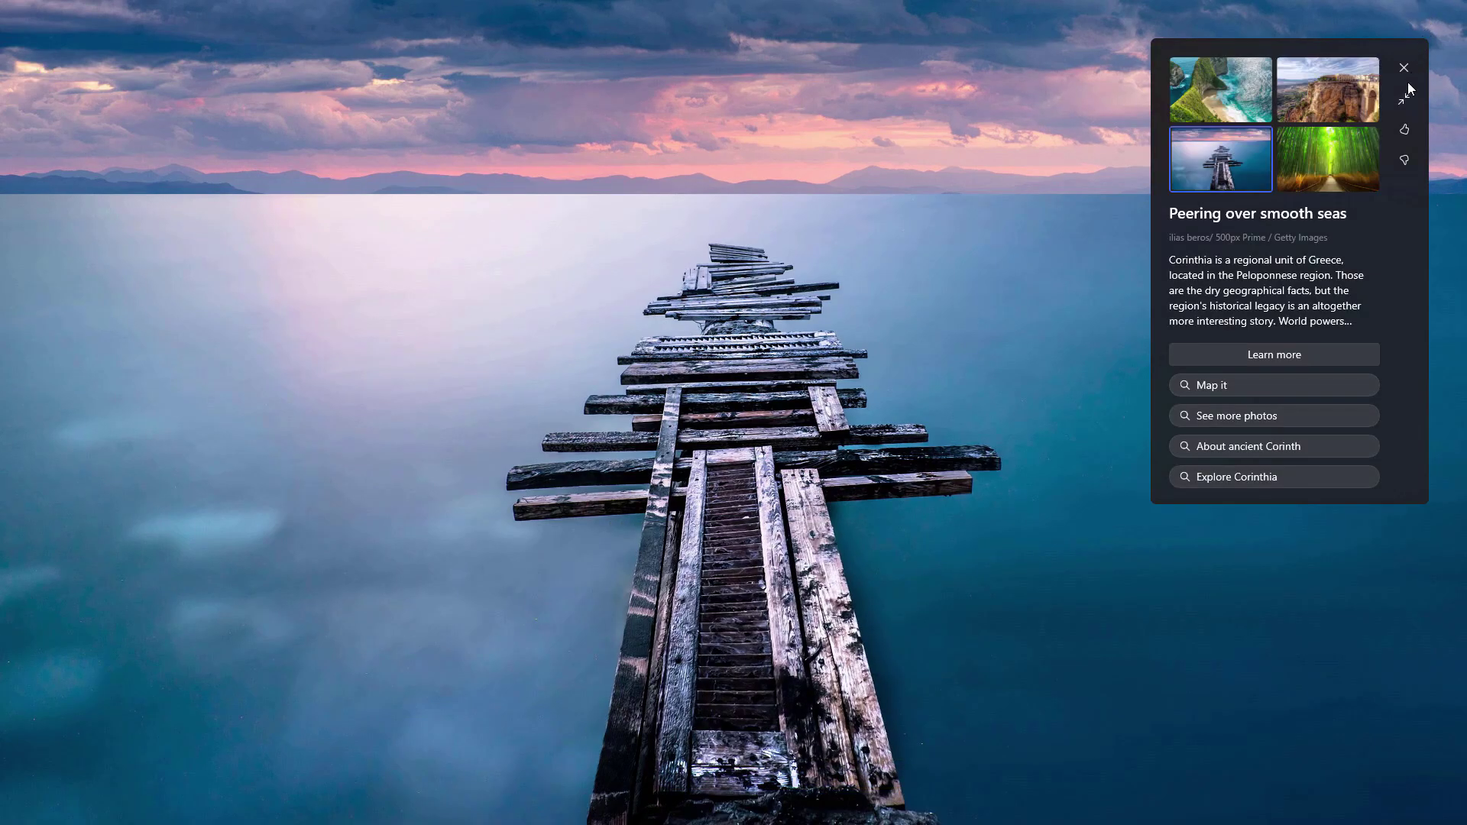
click(1326, 174)
click(1341, 113)
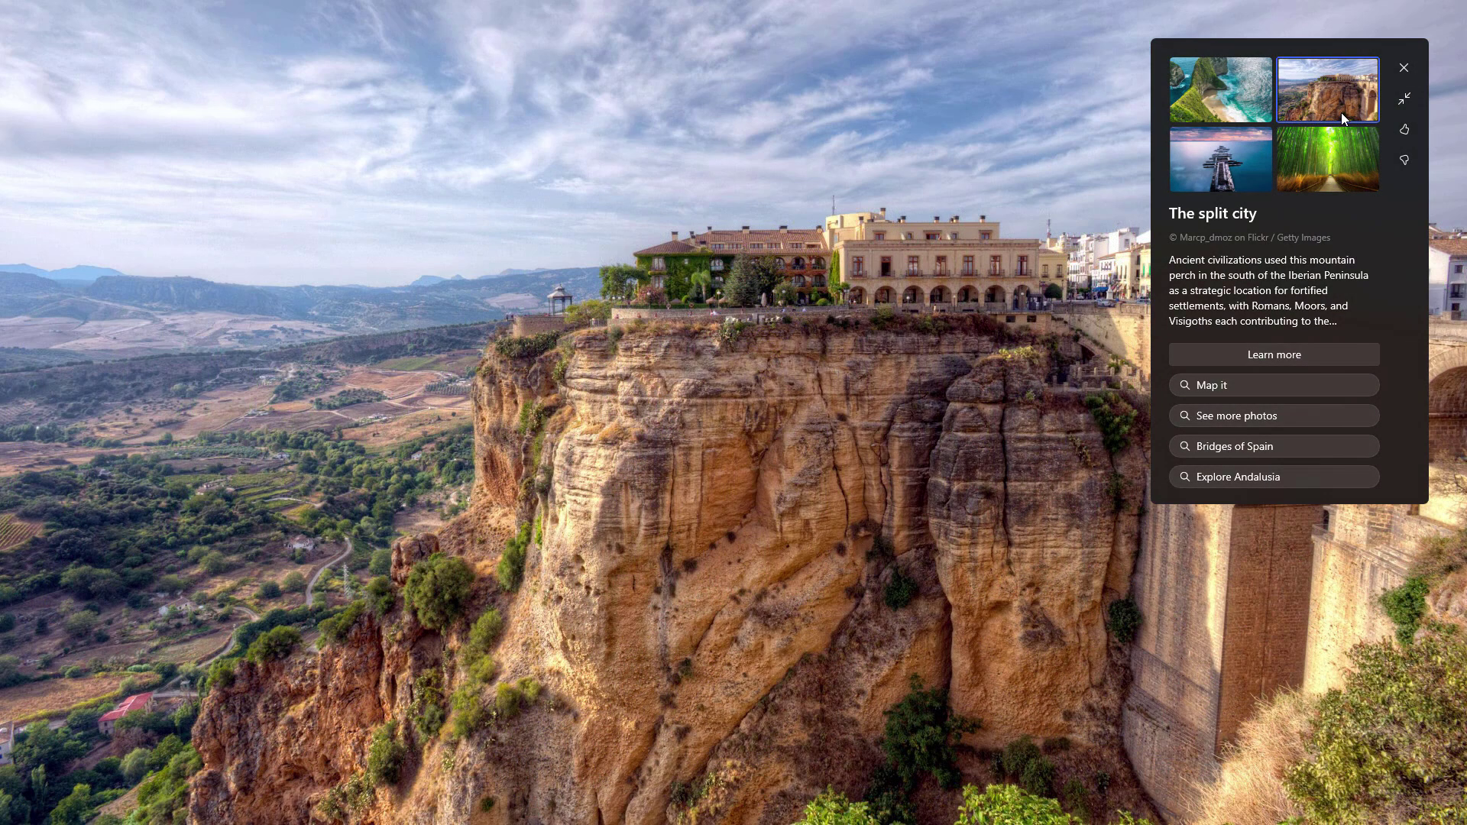
click(1253, 113)
click(1250, 165)
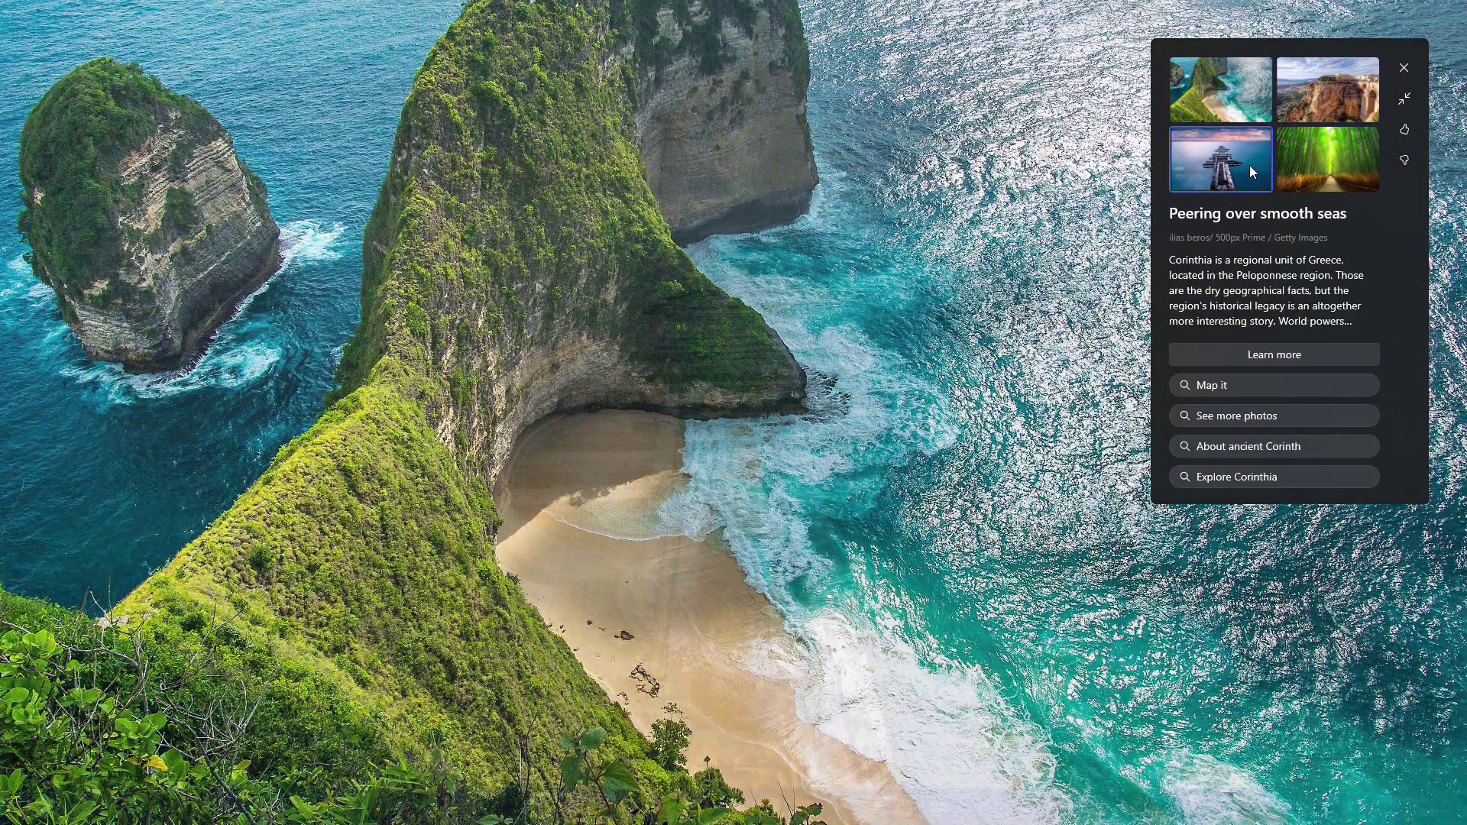
click(1316, 176)
Step: Centre the emoji panel, open the full emoji collection and switch to the food category
click(1405, 106)
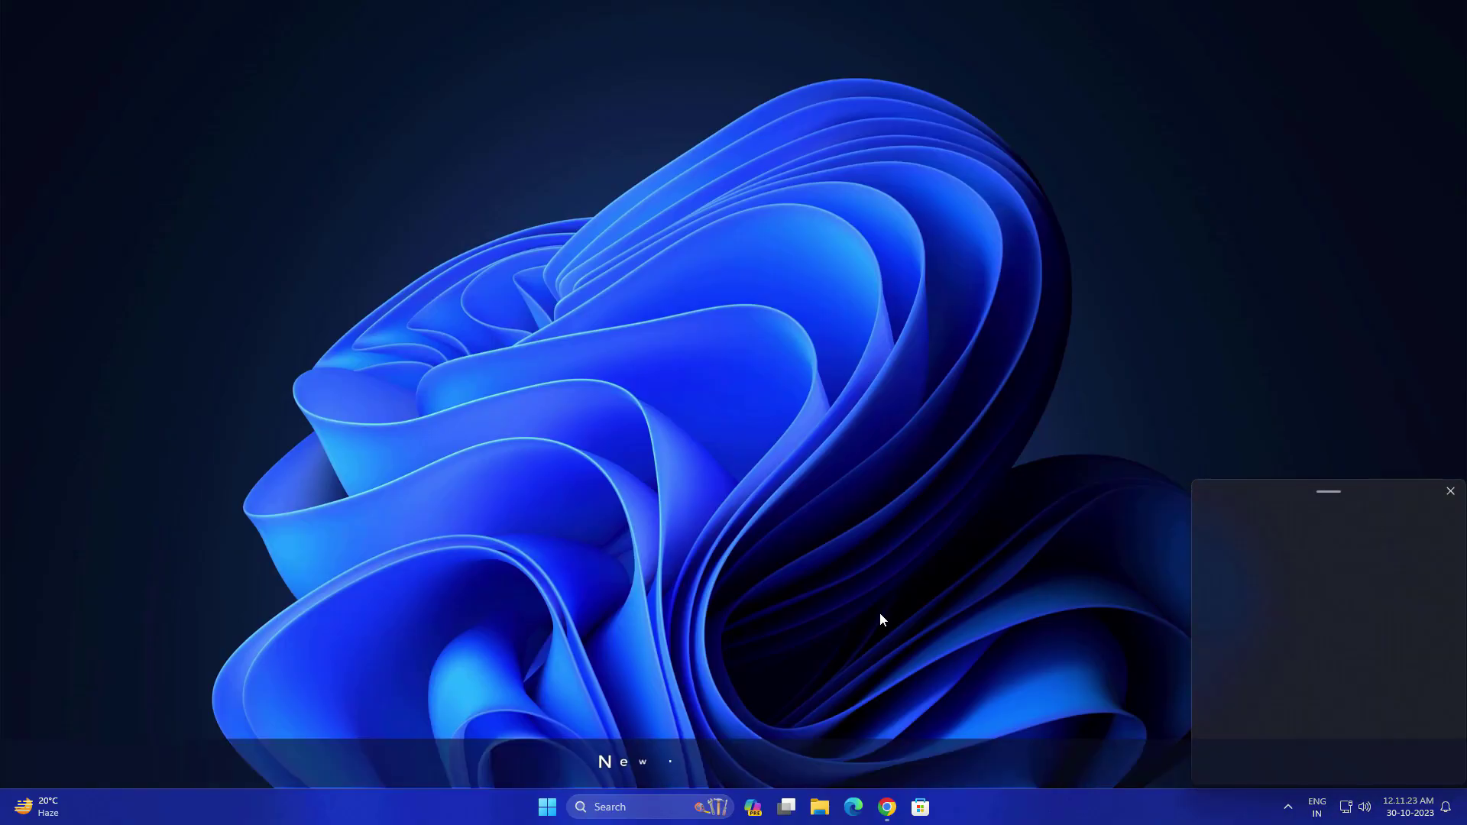
drag(1326, 485, 657, 242)
key(Right)
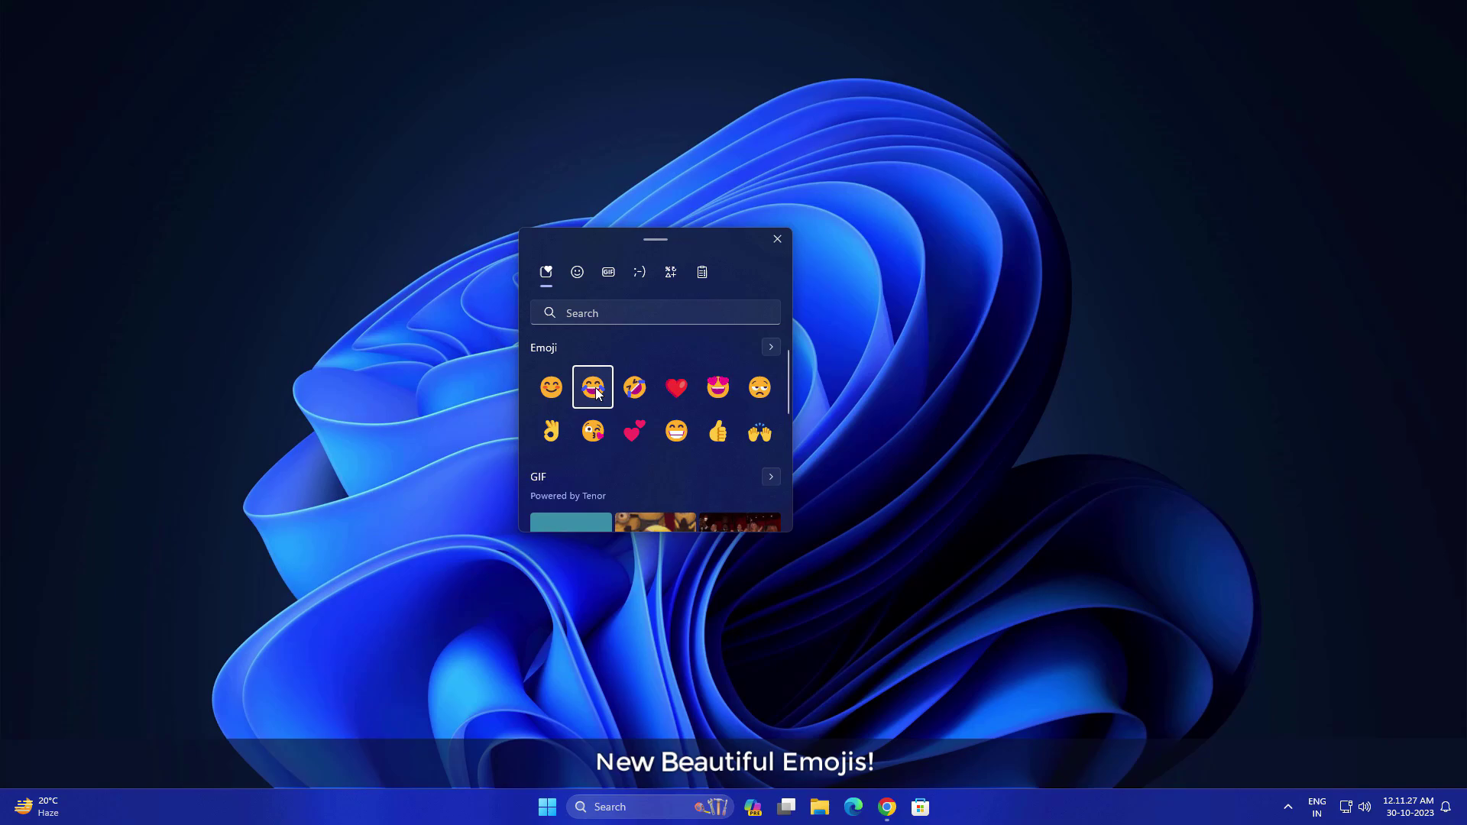
key(Right)
scroll(683, 414, down, 1)
scroll(683, 414, up, 1)
click(772, 348)
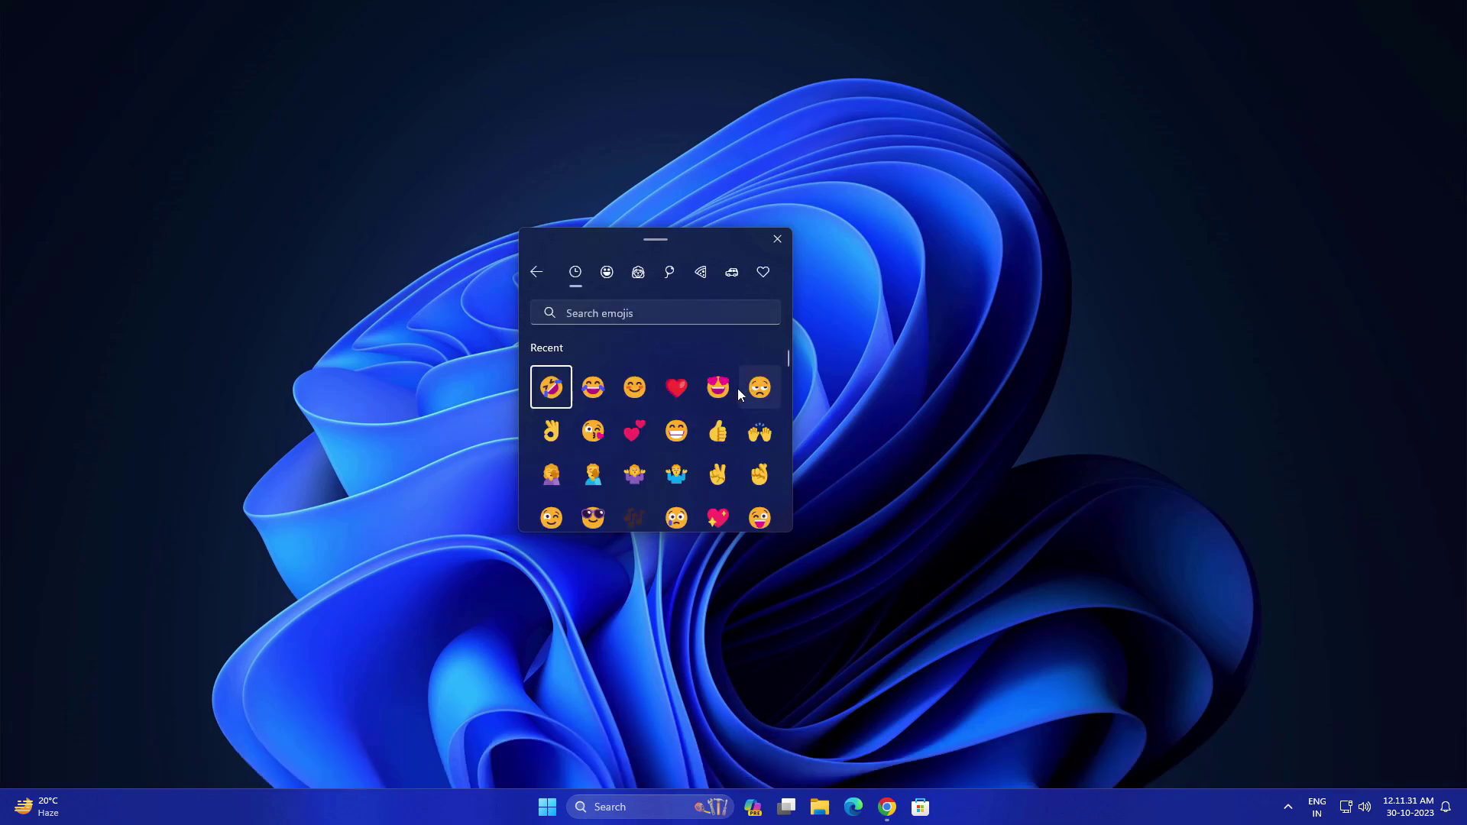
scroll(723, 409, down, 3)
click(694, 279)
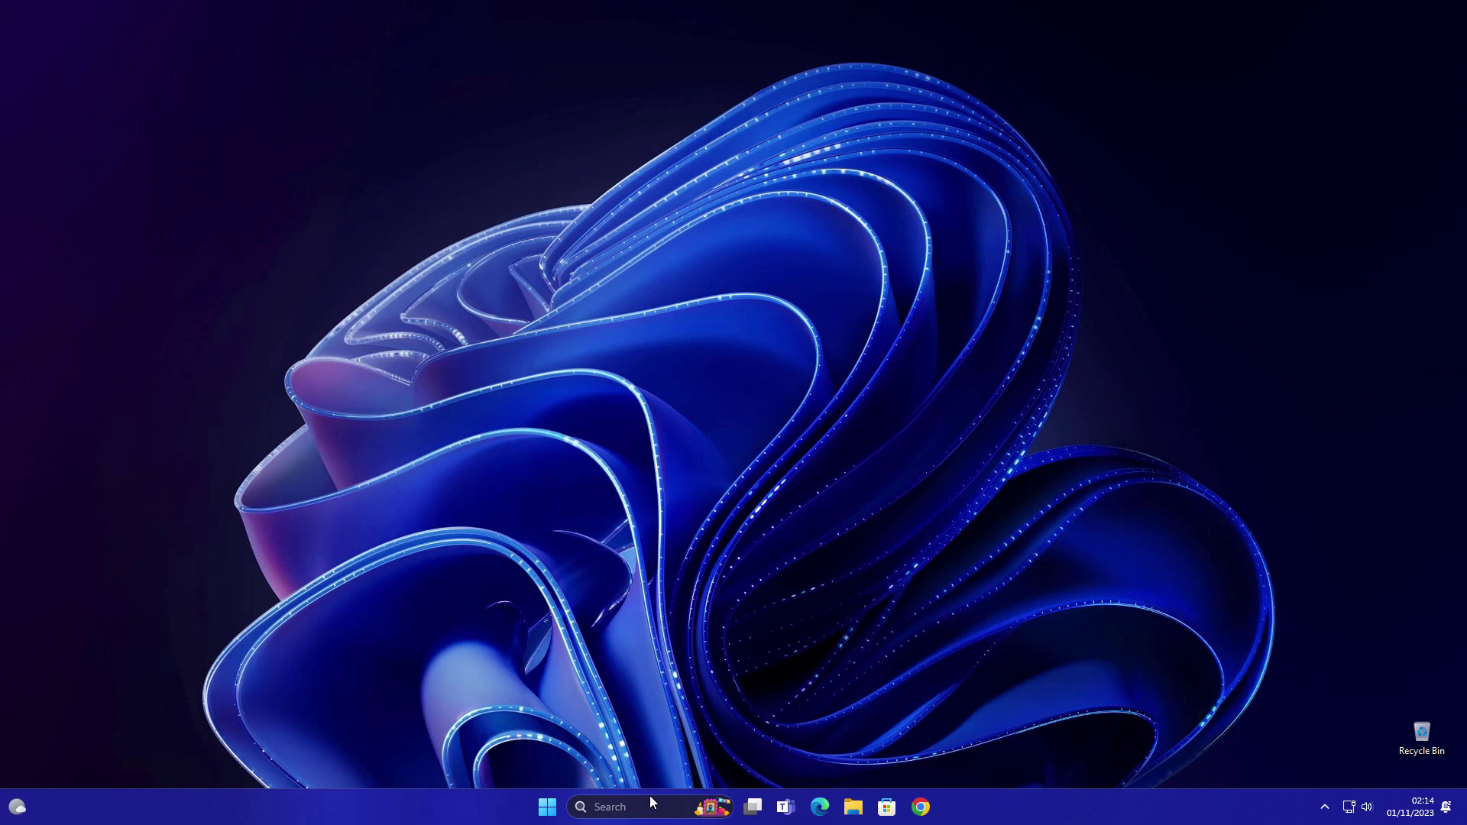
Step: Search 'pai' and launch Paint on a blank canvas
click(651, 802)
text(paint)
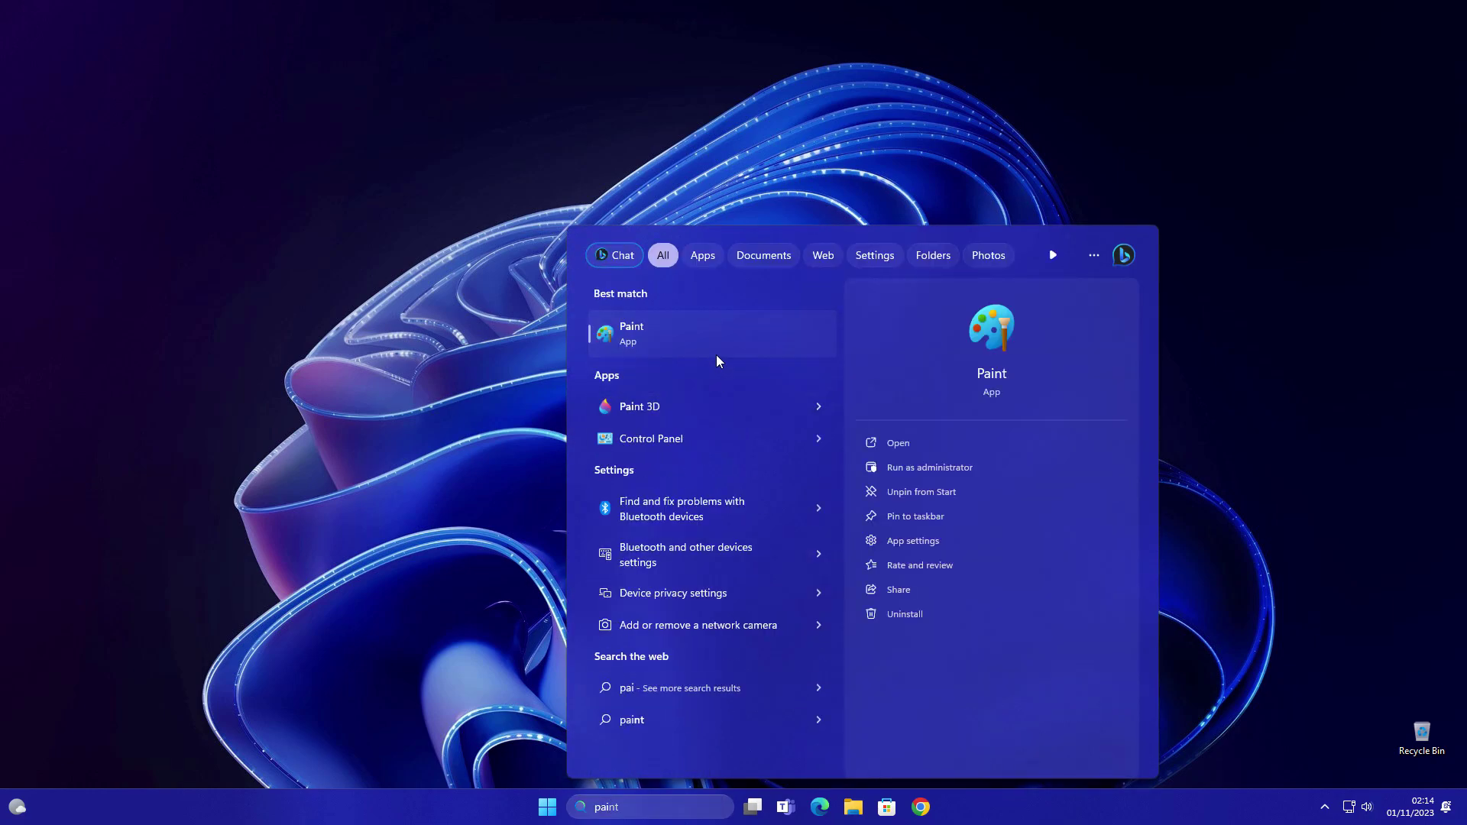
click(717, 354)
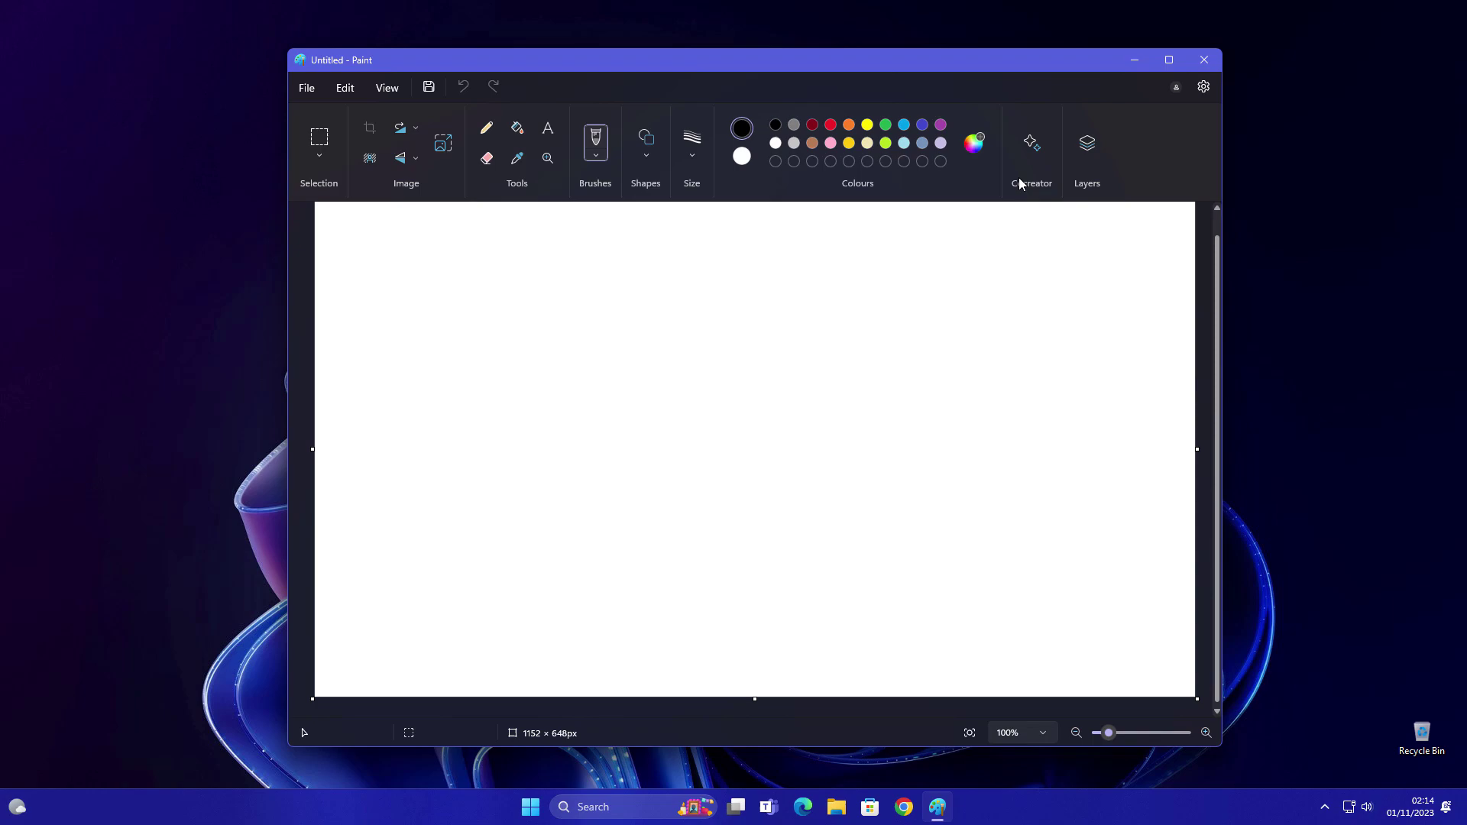
Step: Open Cocreator, go through its four introduction pages and sign in with a Microsoft account
click(1026, 148)
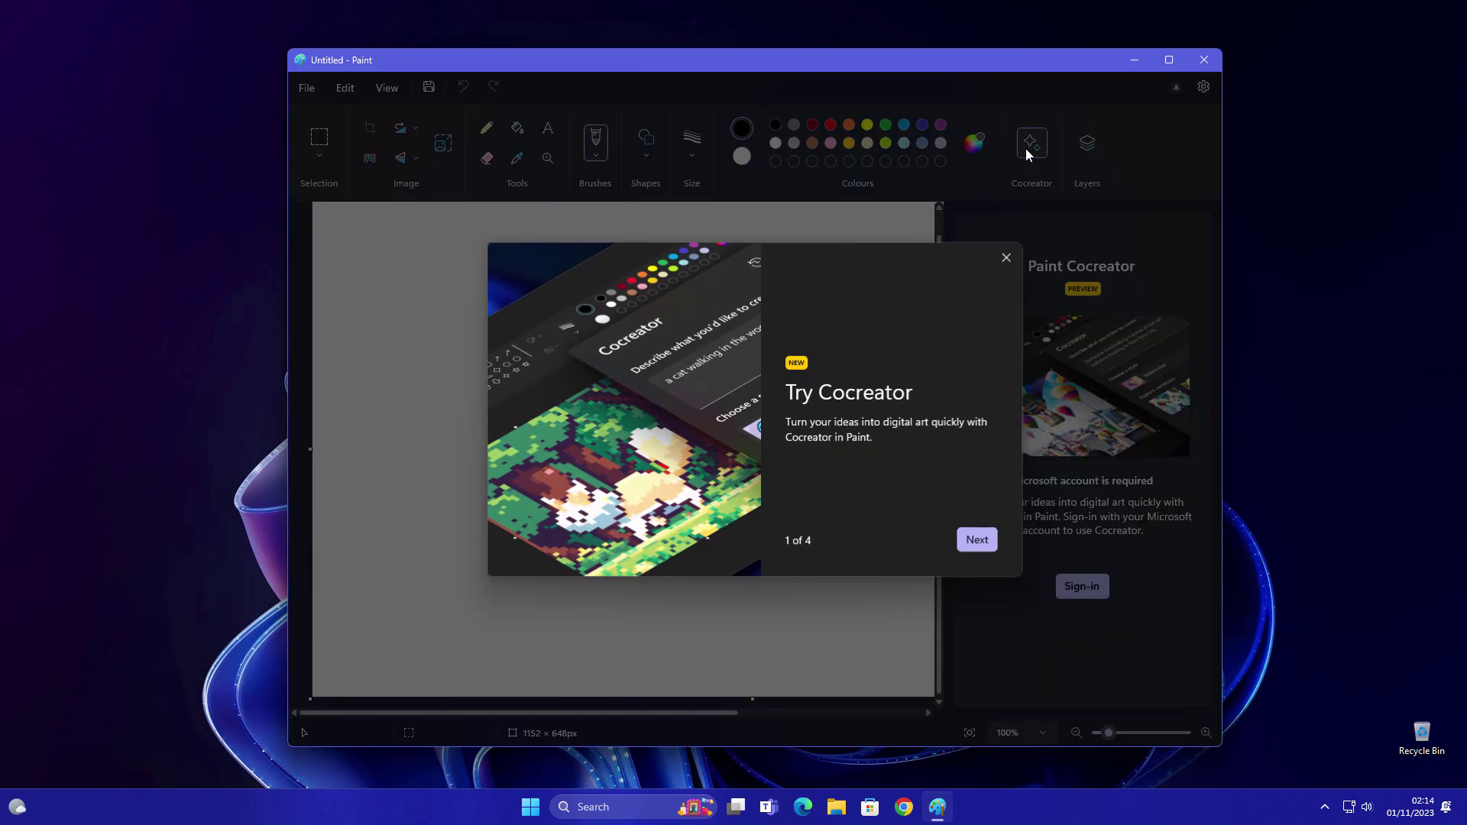
click(983, 547)
click(977, 546)
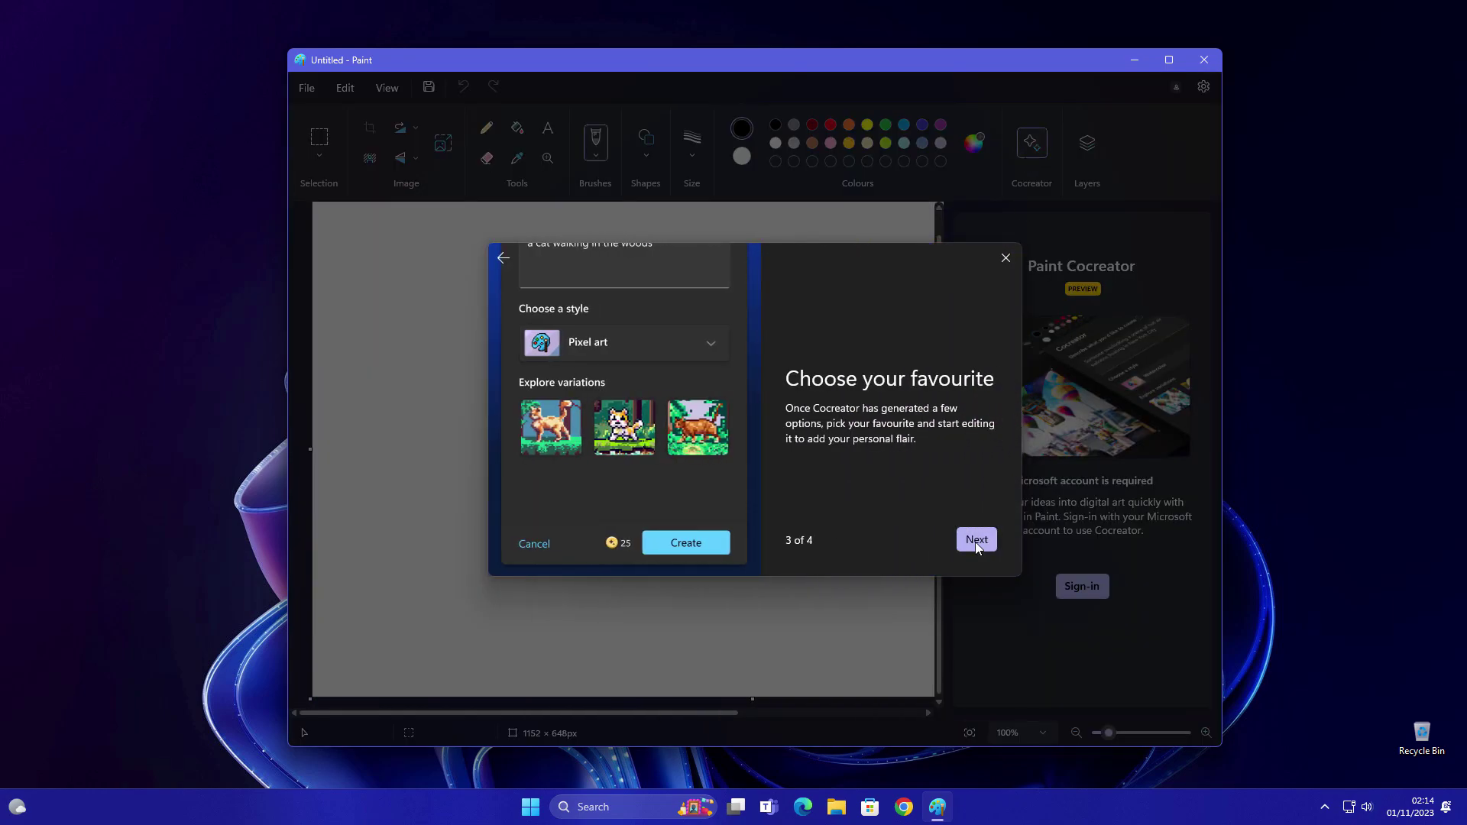
click(977, 544)
click(987, 540)
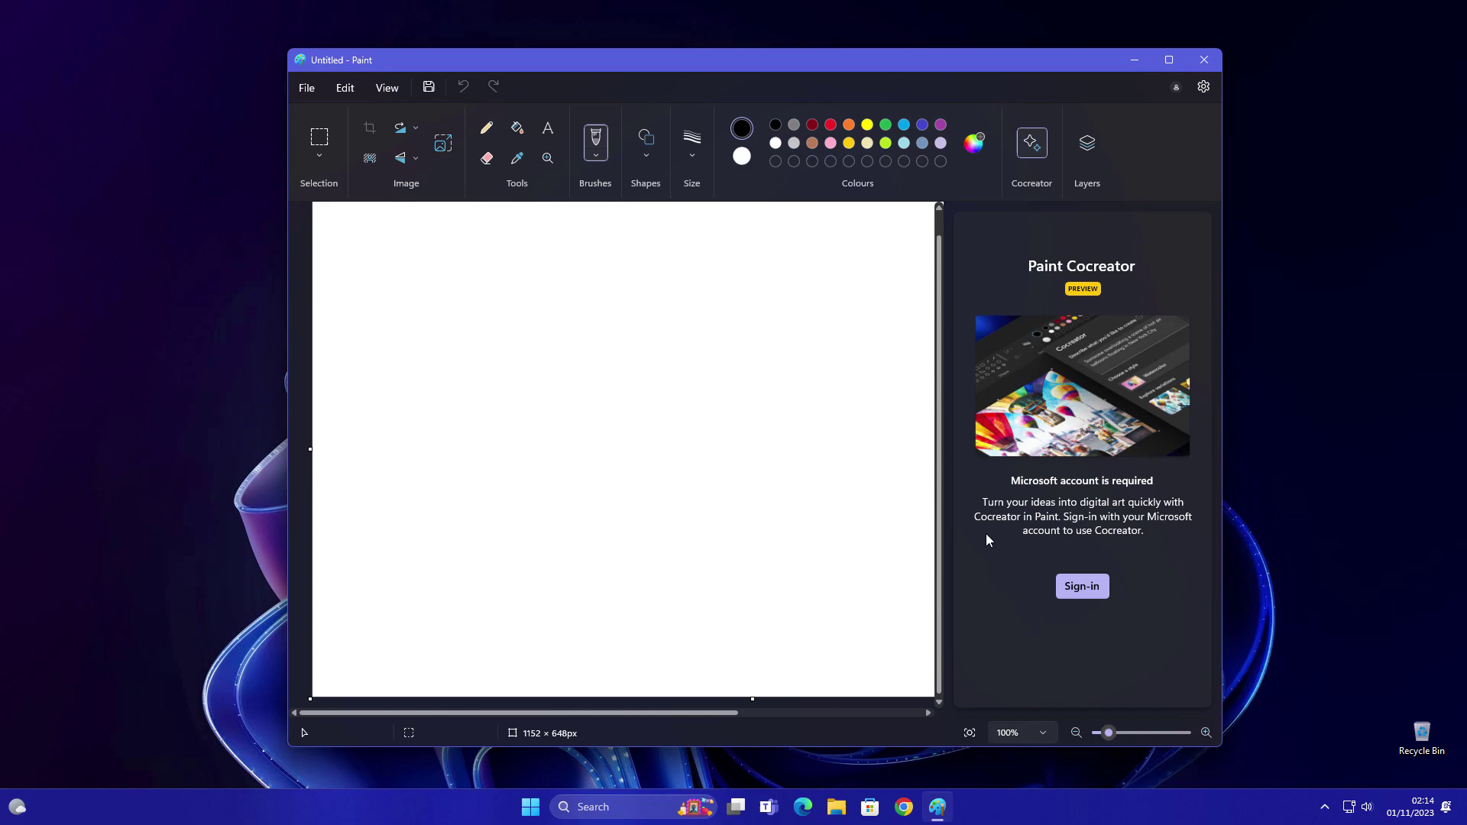
click(1082, 587)
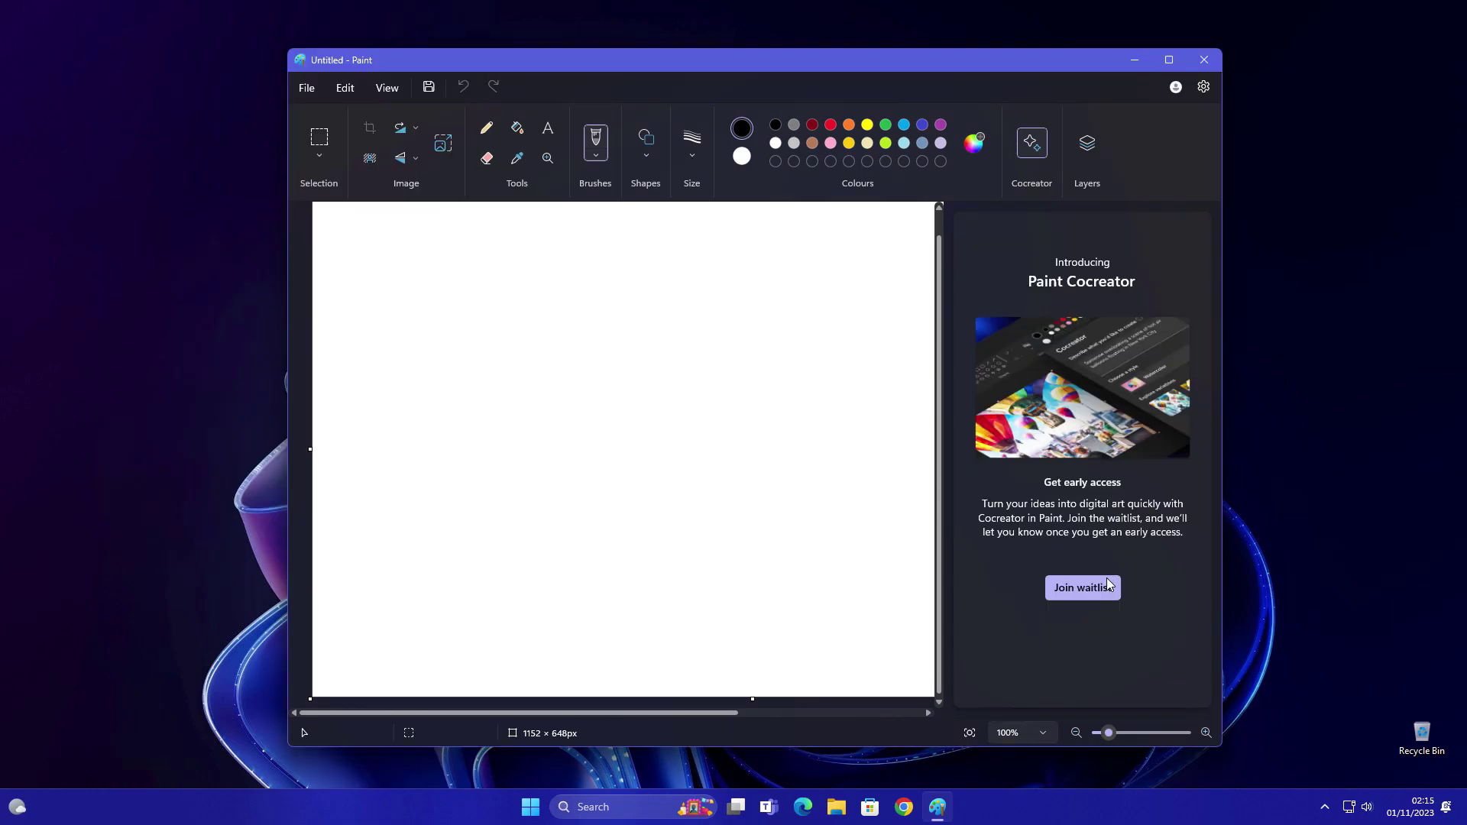
Step: Join the Cocreator waitlist and choose the Digital Art style
click(1107, 584)
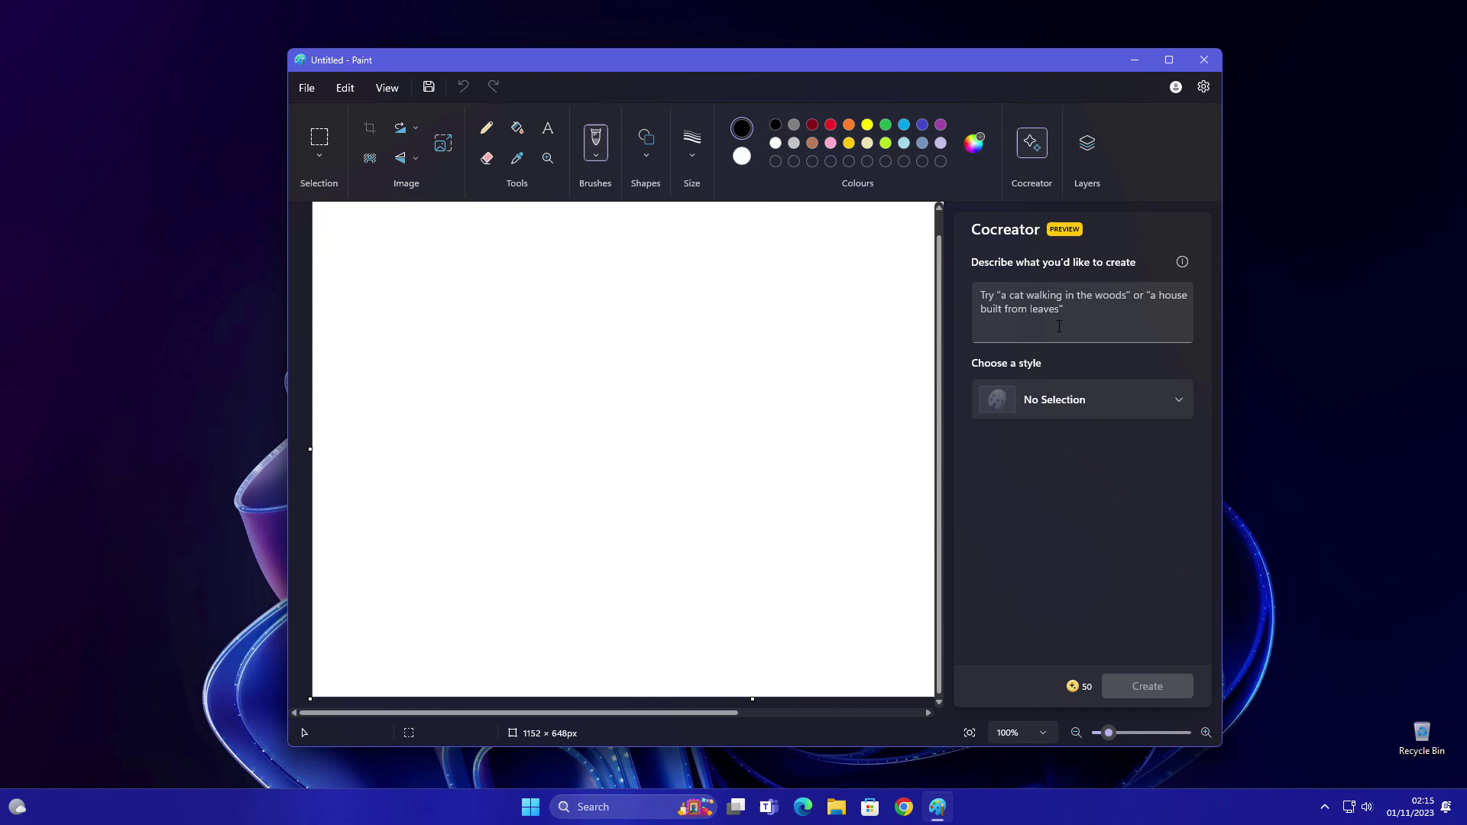
click(1060, 313)
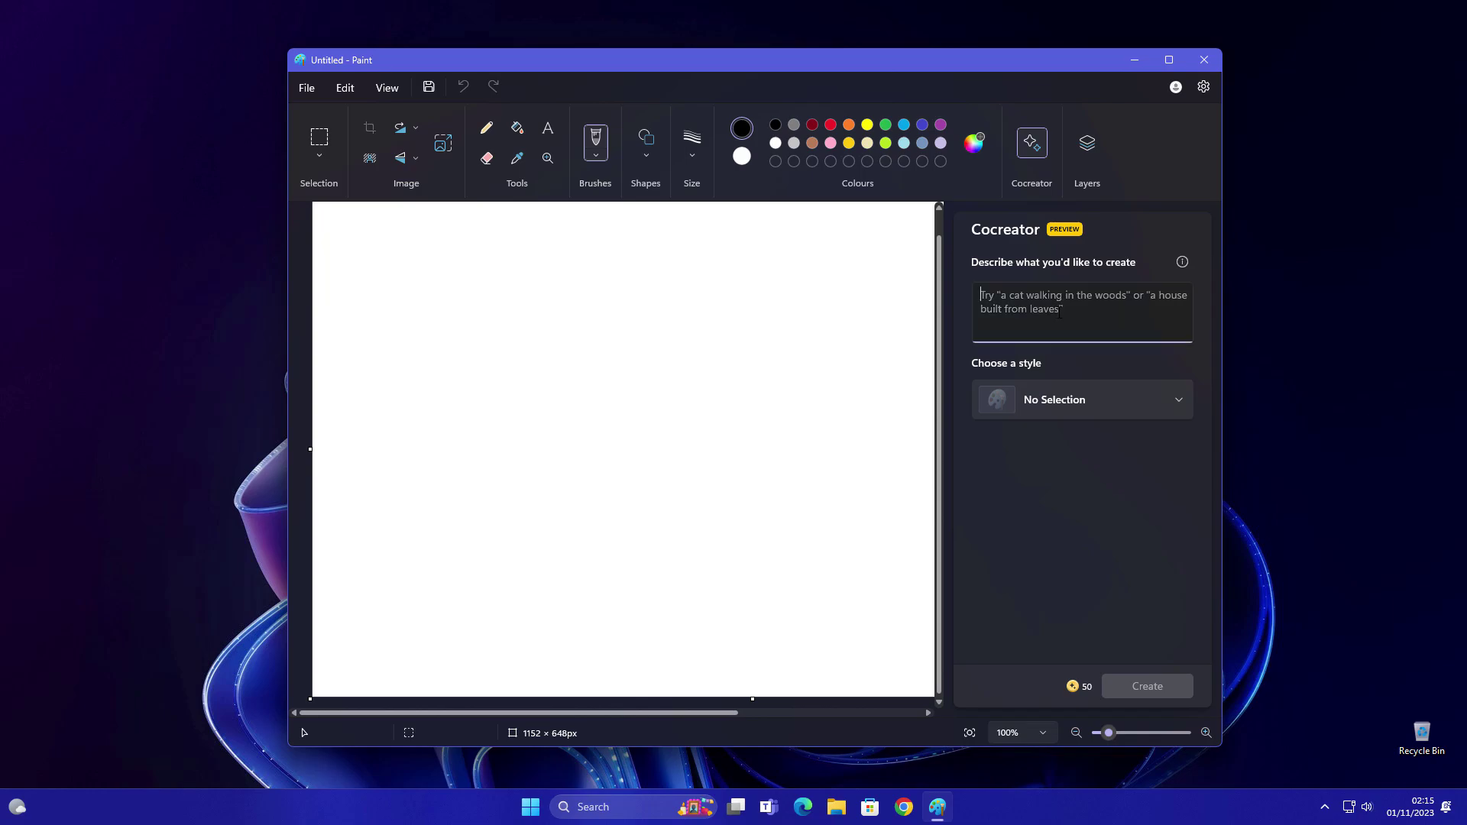
click(1148, 403)
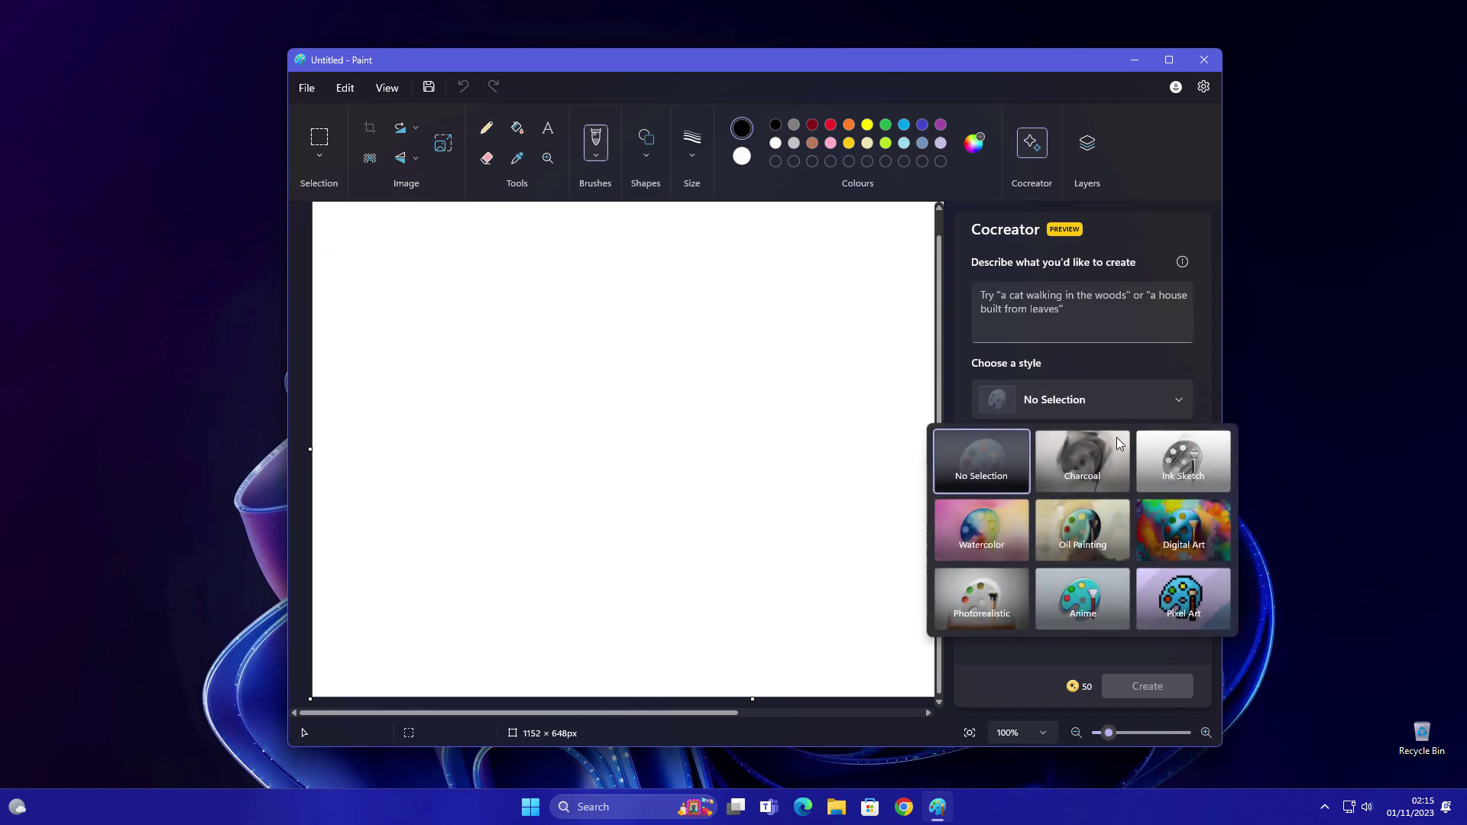
click(1181, 540)
Step: Generate images from 'create windows 11 logo' and place the first variant on the canvas
click(1070, 308)
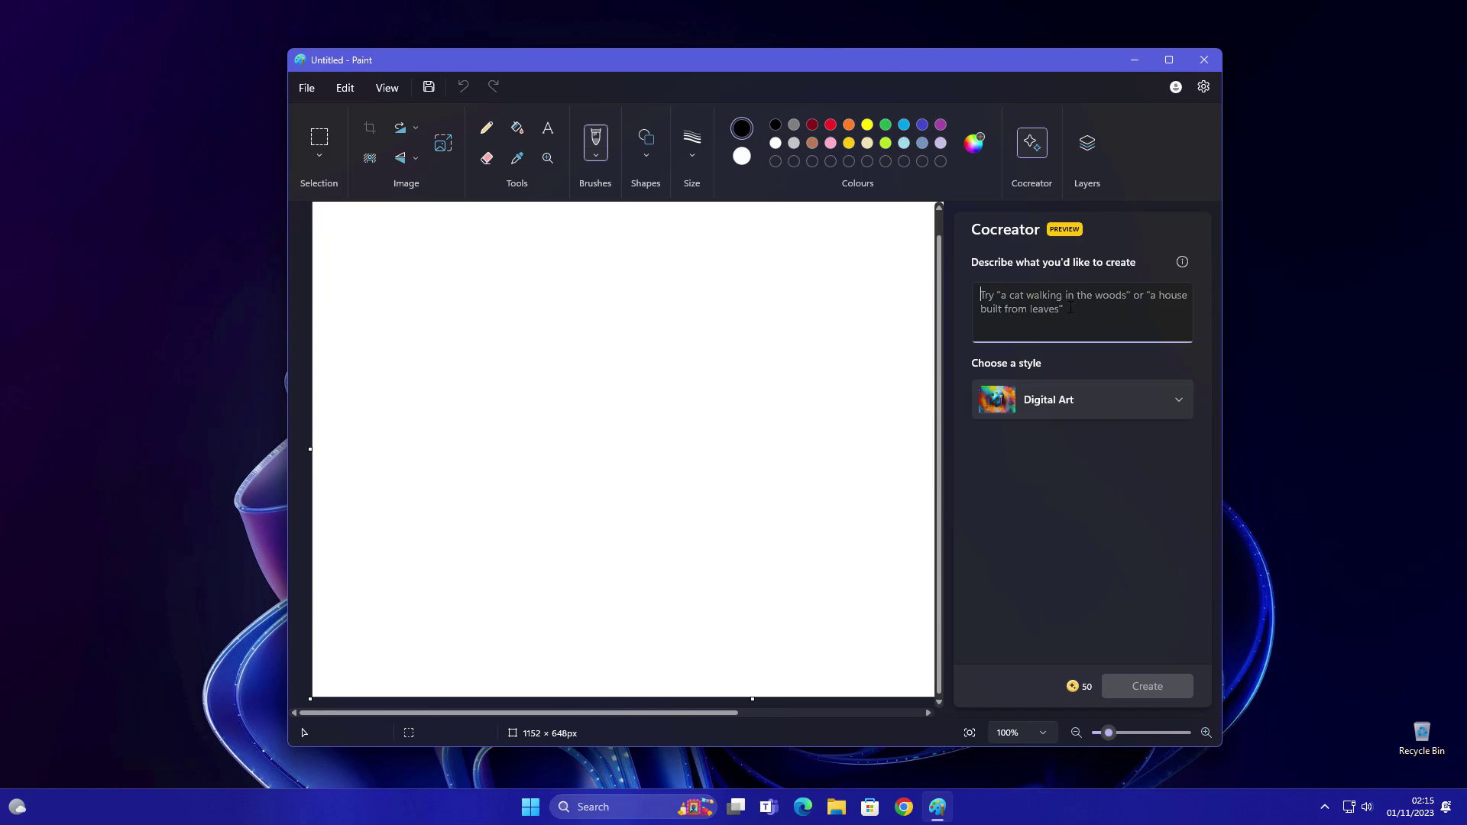
text(cr)
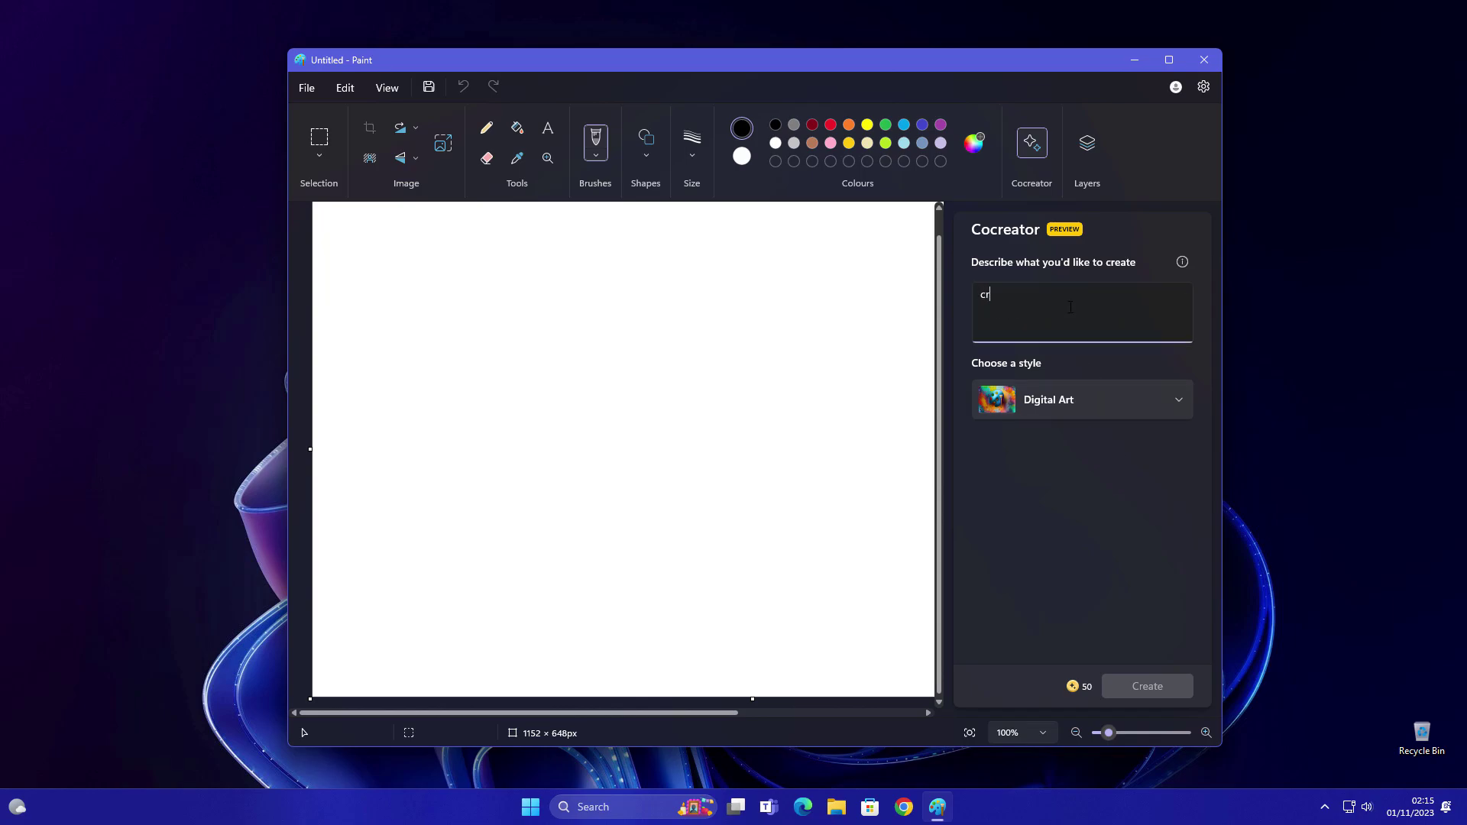
text(eate windows 11 logo)
click(1151, 688)
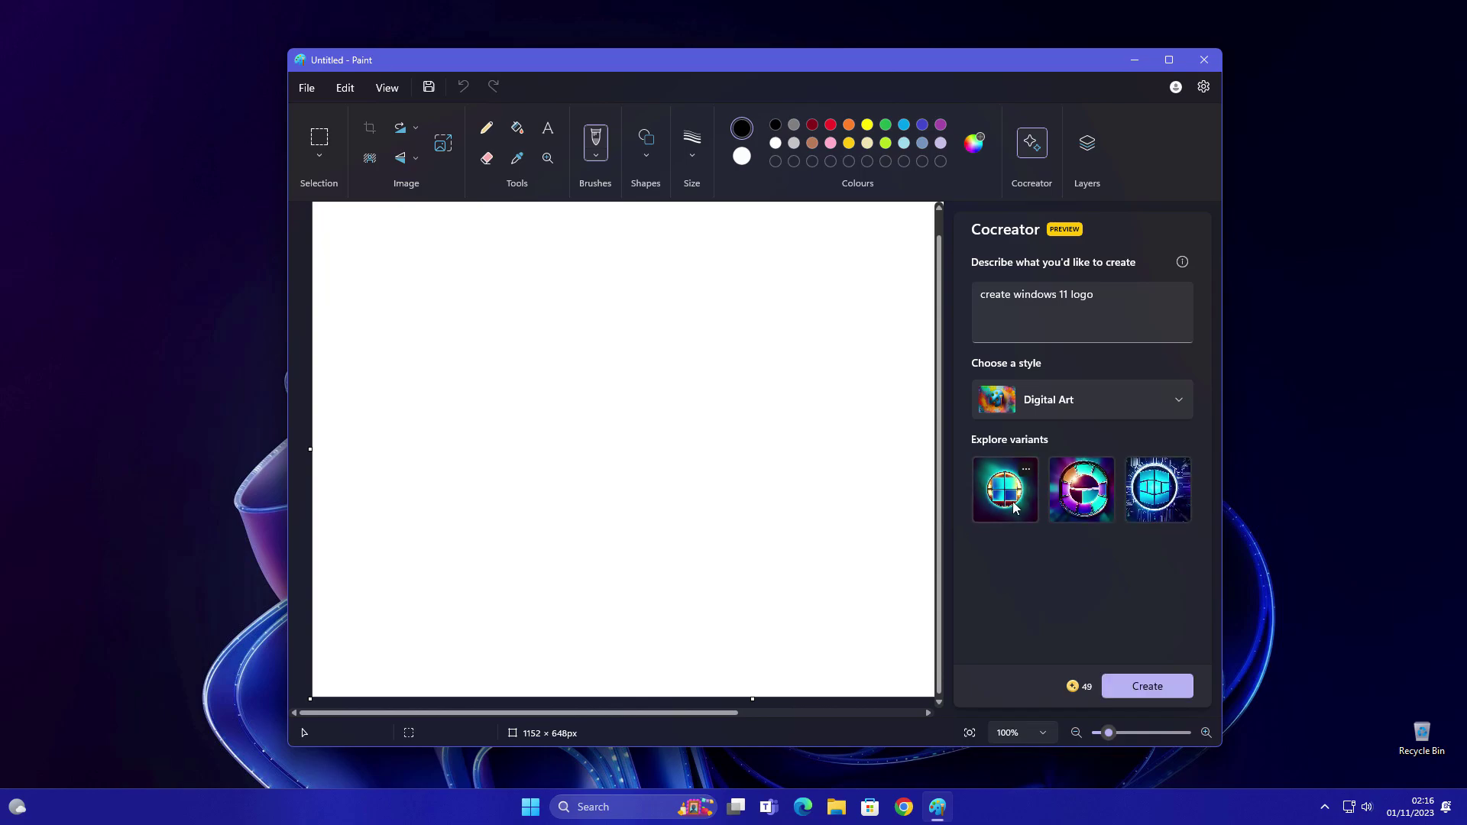
click(1014, 507)
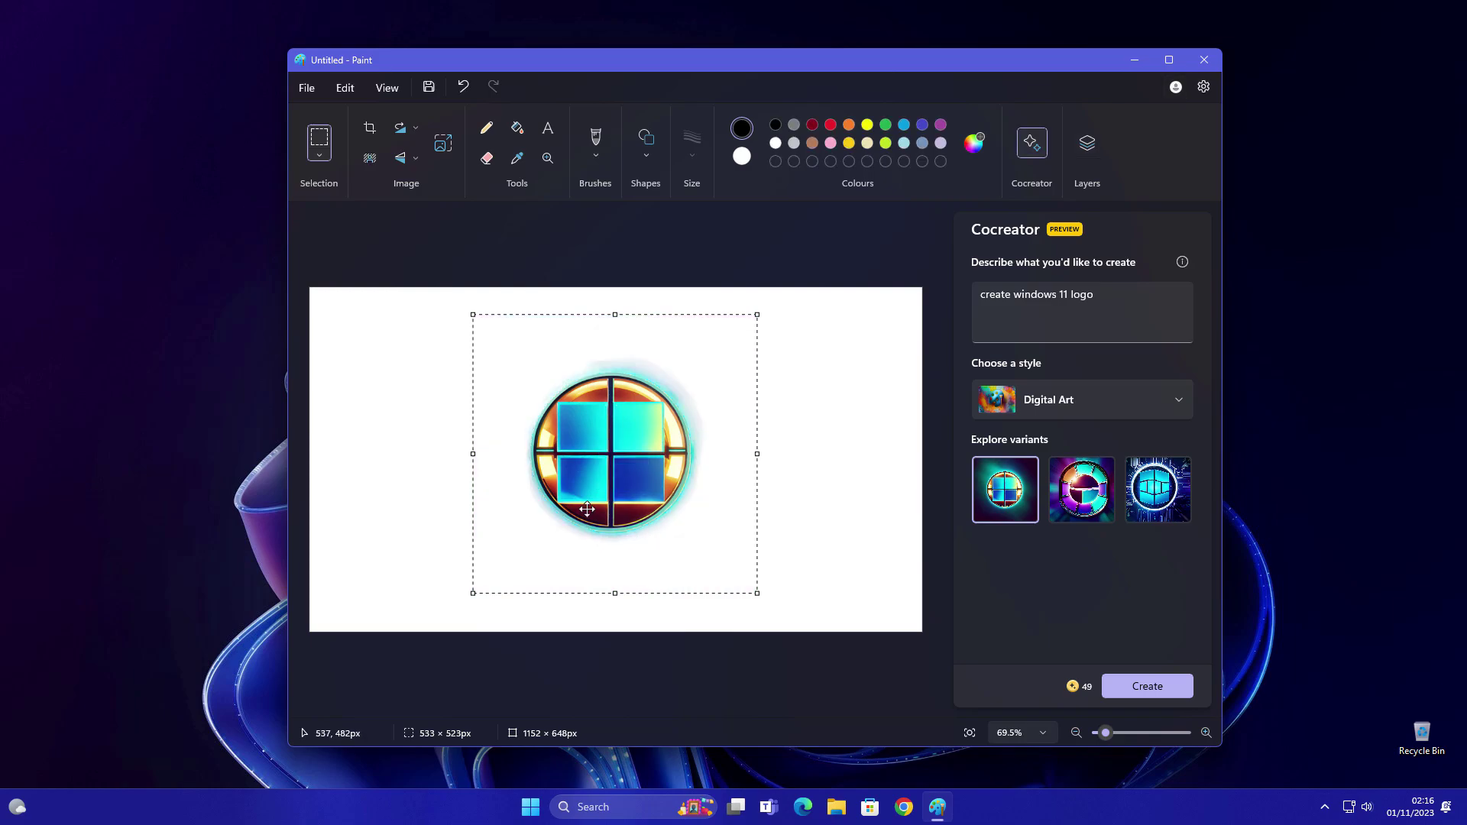
Step: Enlarge the logo to about 608×634 px, replace Cocreator with the Layers panel, and add an empty layer
drag(761, 598, 795, 630)
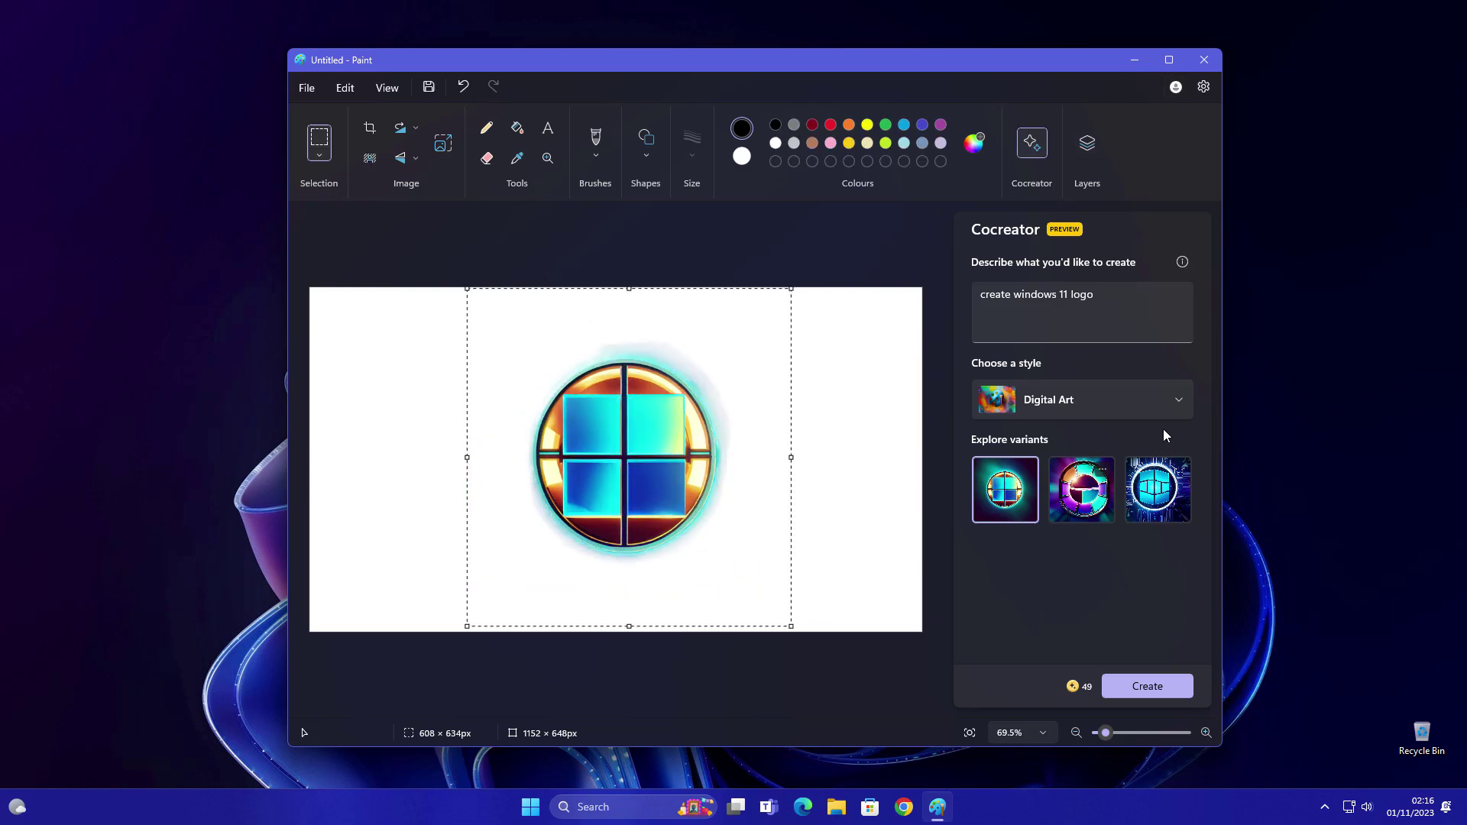
click(1085, 152)
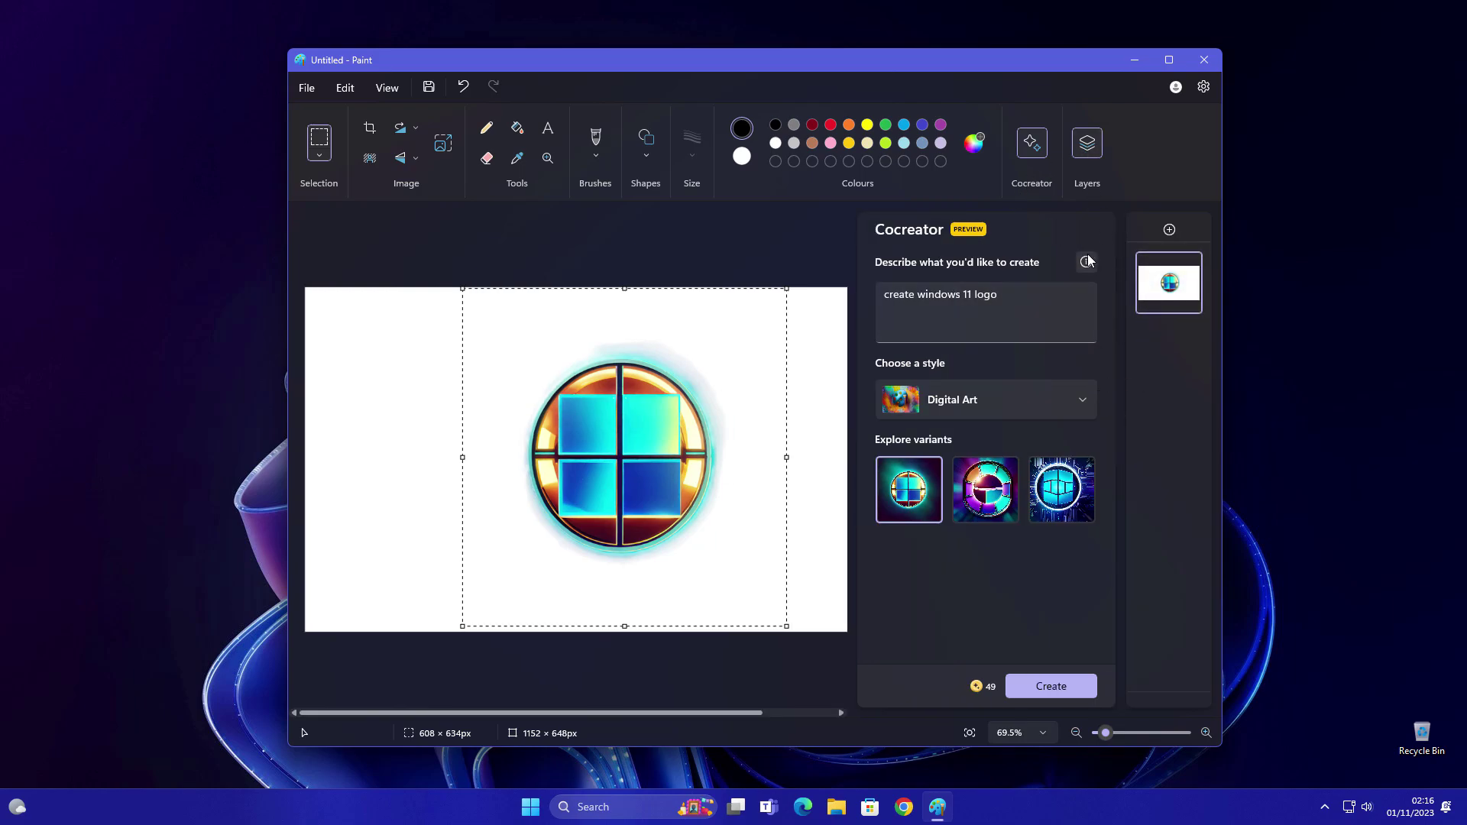
click(1036, 148)
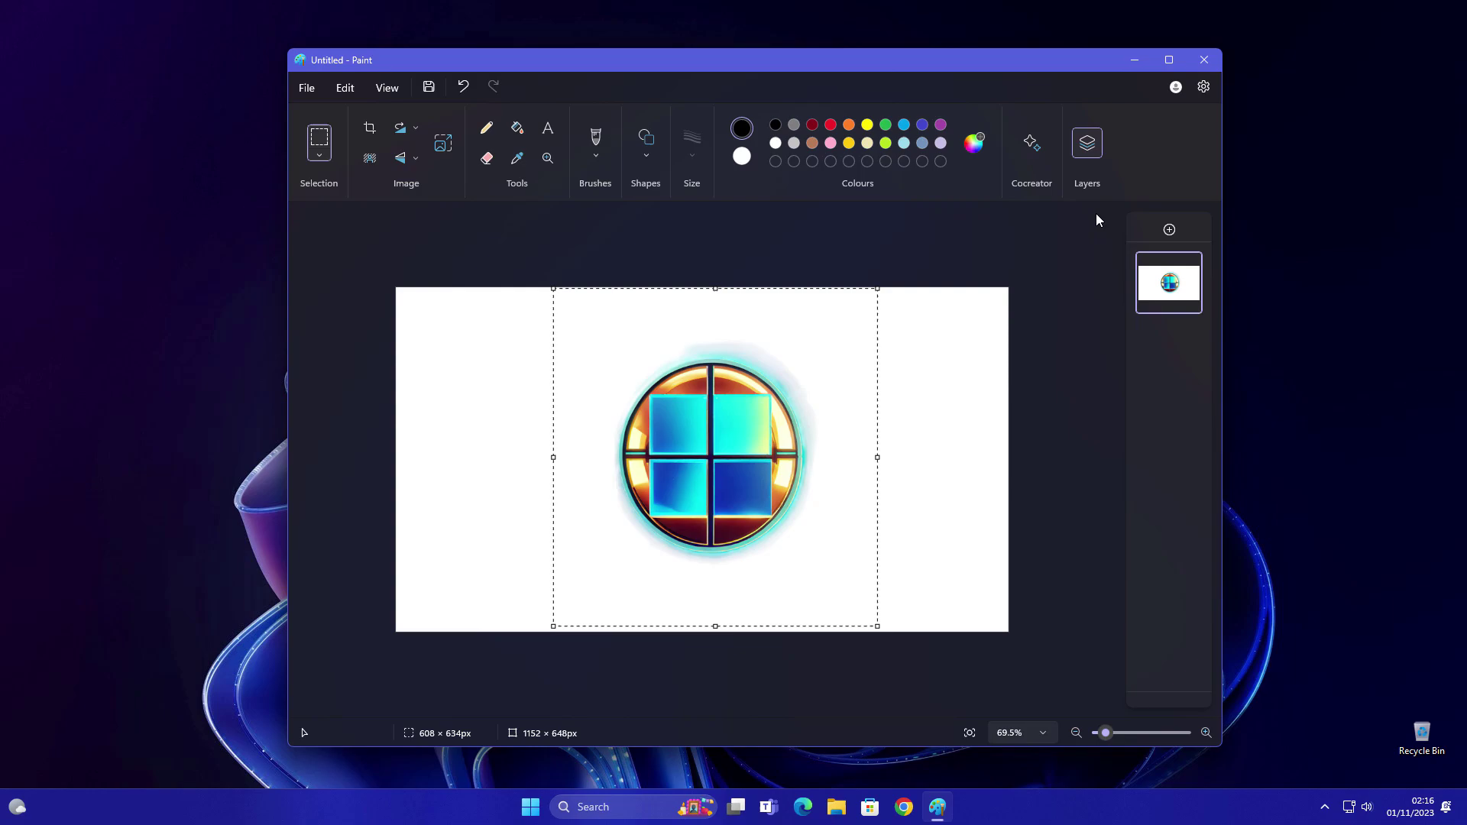
click(1169, 230)
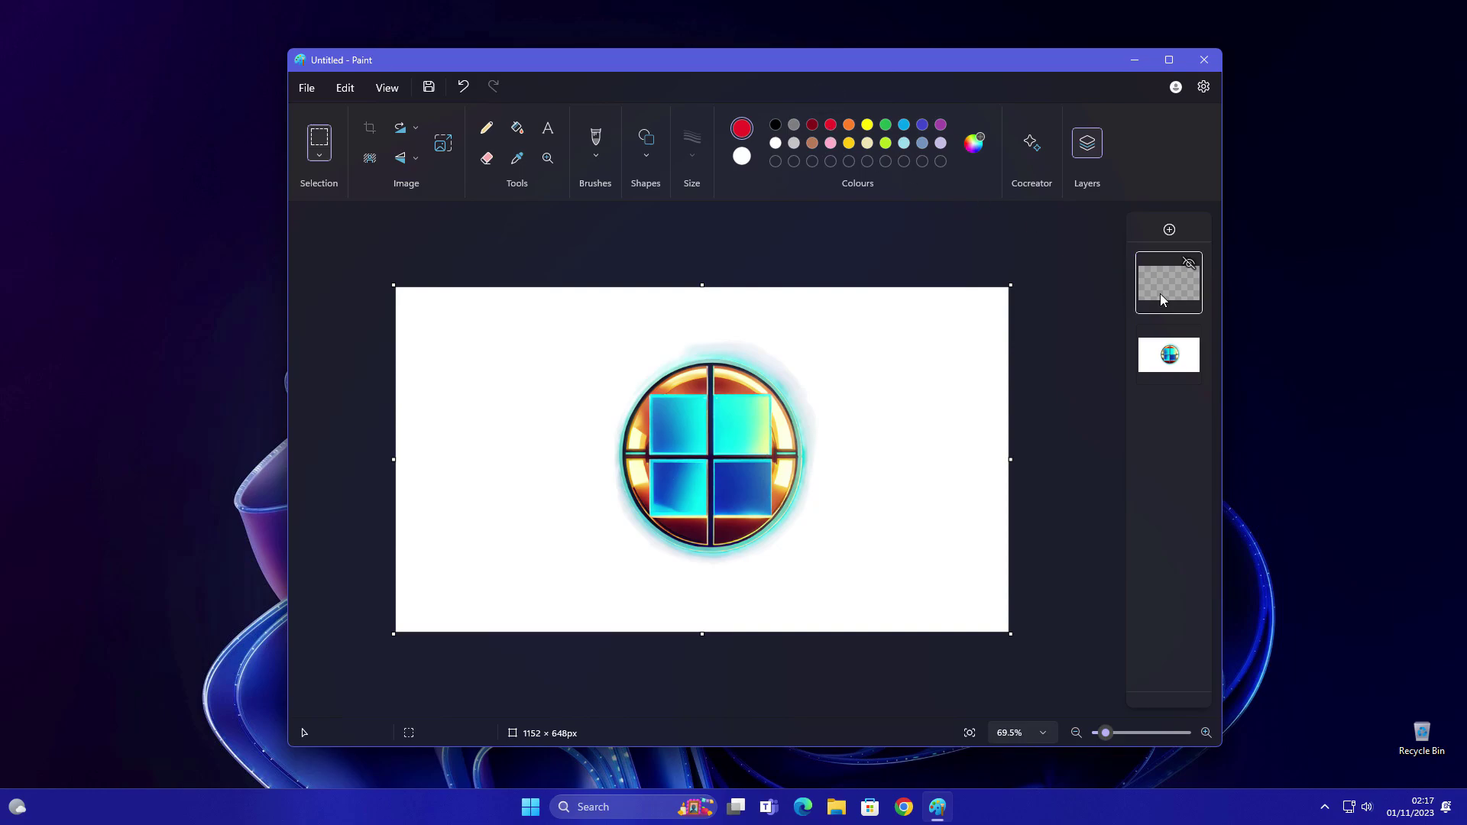
Step: Snip the open Start menu with Win+Shift+S and open the capture in Snipping Tool
click(537, 815)
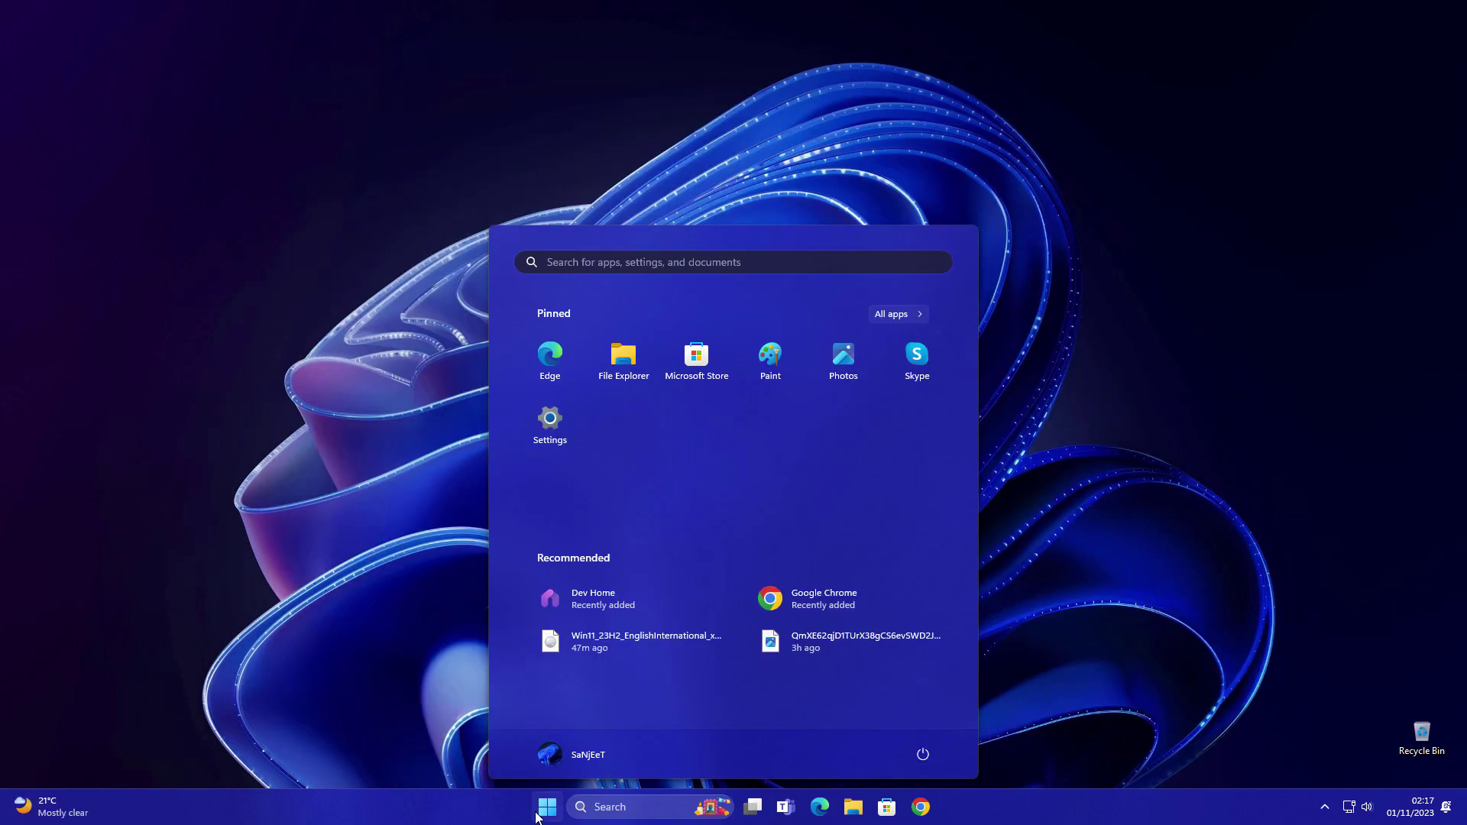
key(super+shift+s)
drag(437, 208, 1028, 573)
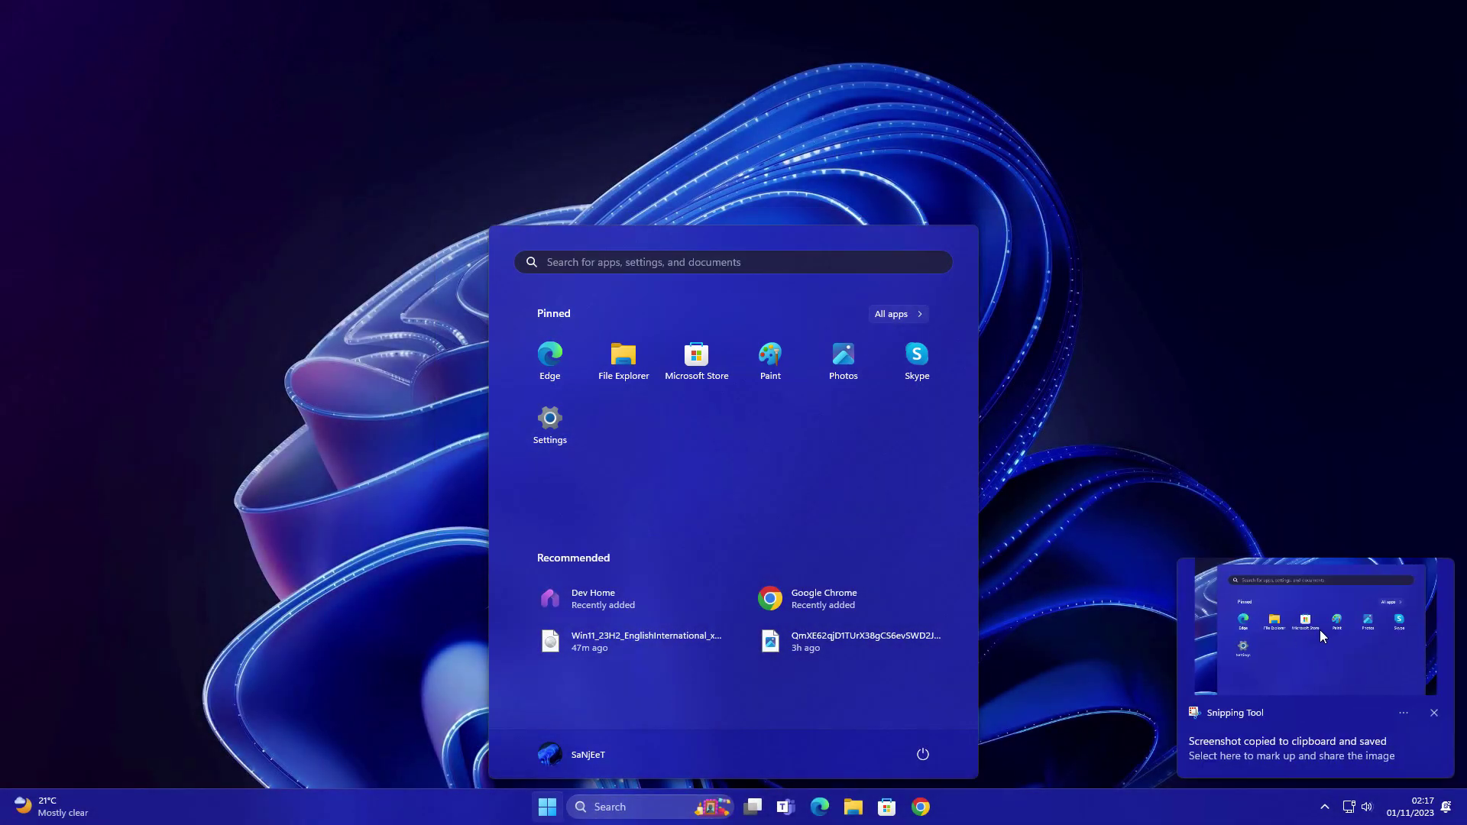
click(1320, 632)
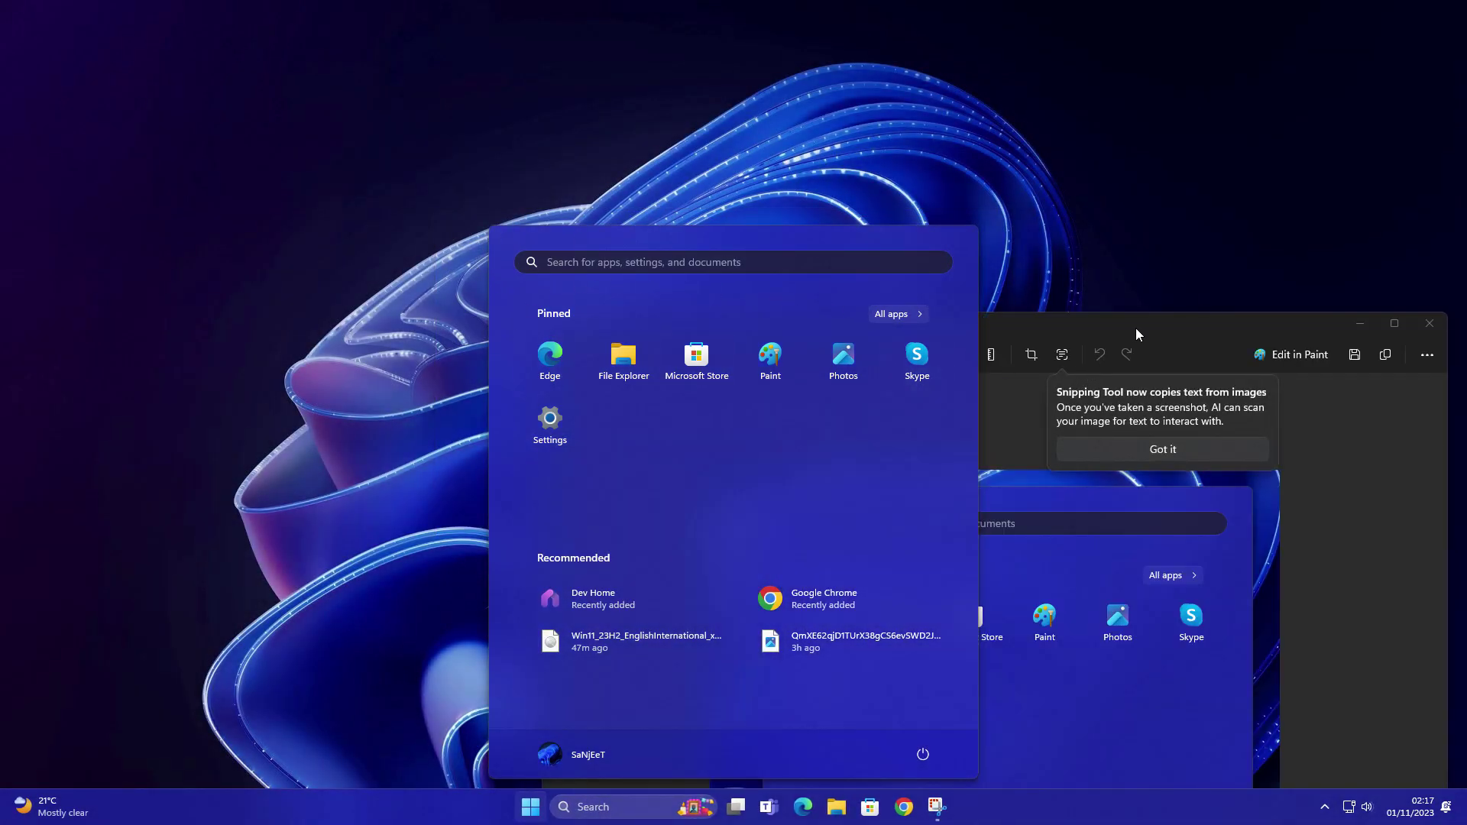
drag(1136, 334, 865, 124)
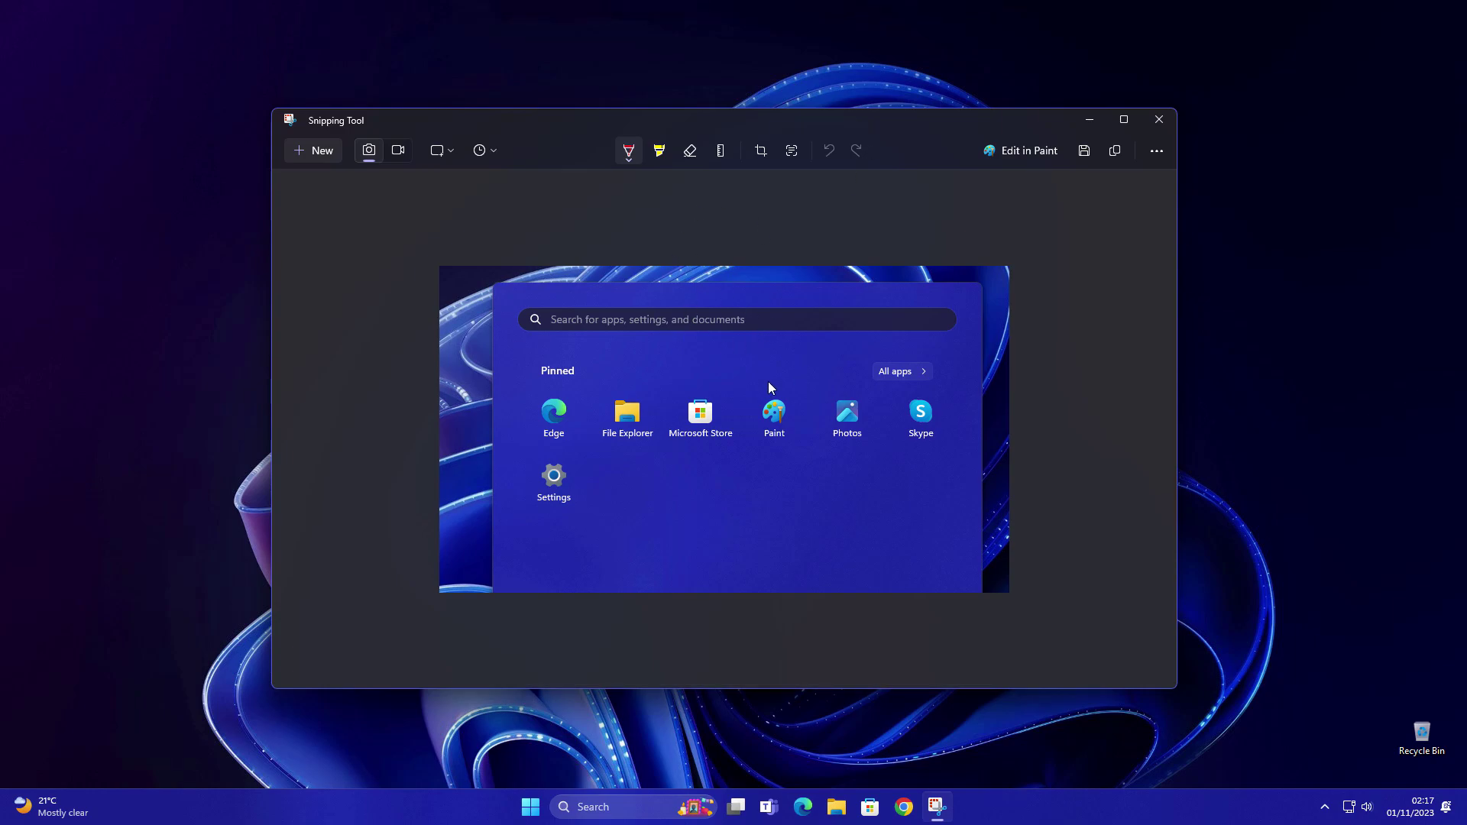
Step: Copy all detected text, edit the snip in Paint with a freehand stroke, then close Paint
click(791, 151)
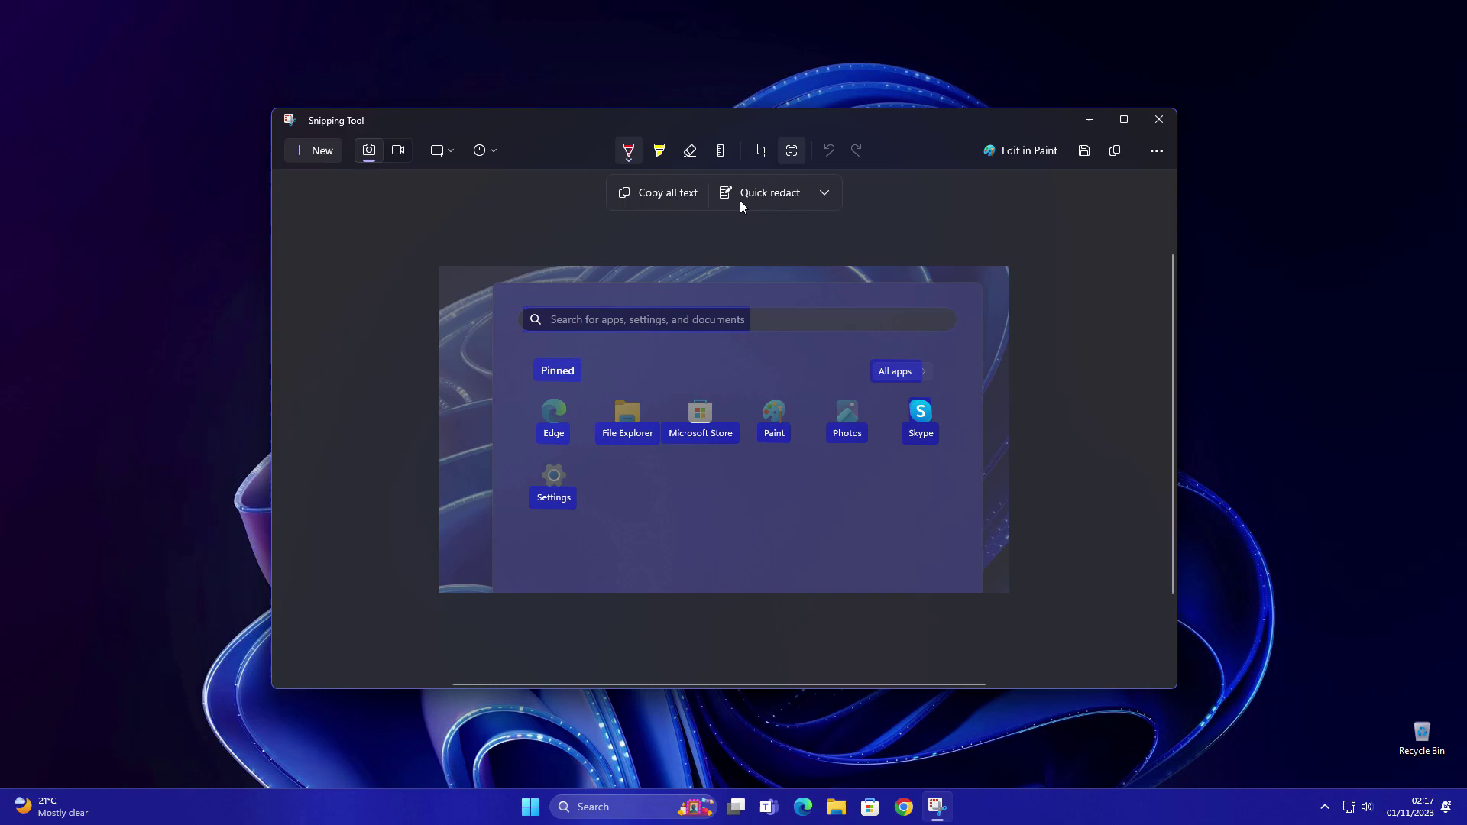
click(663, 193)
click(1008, 150)
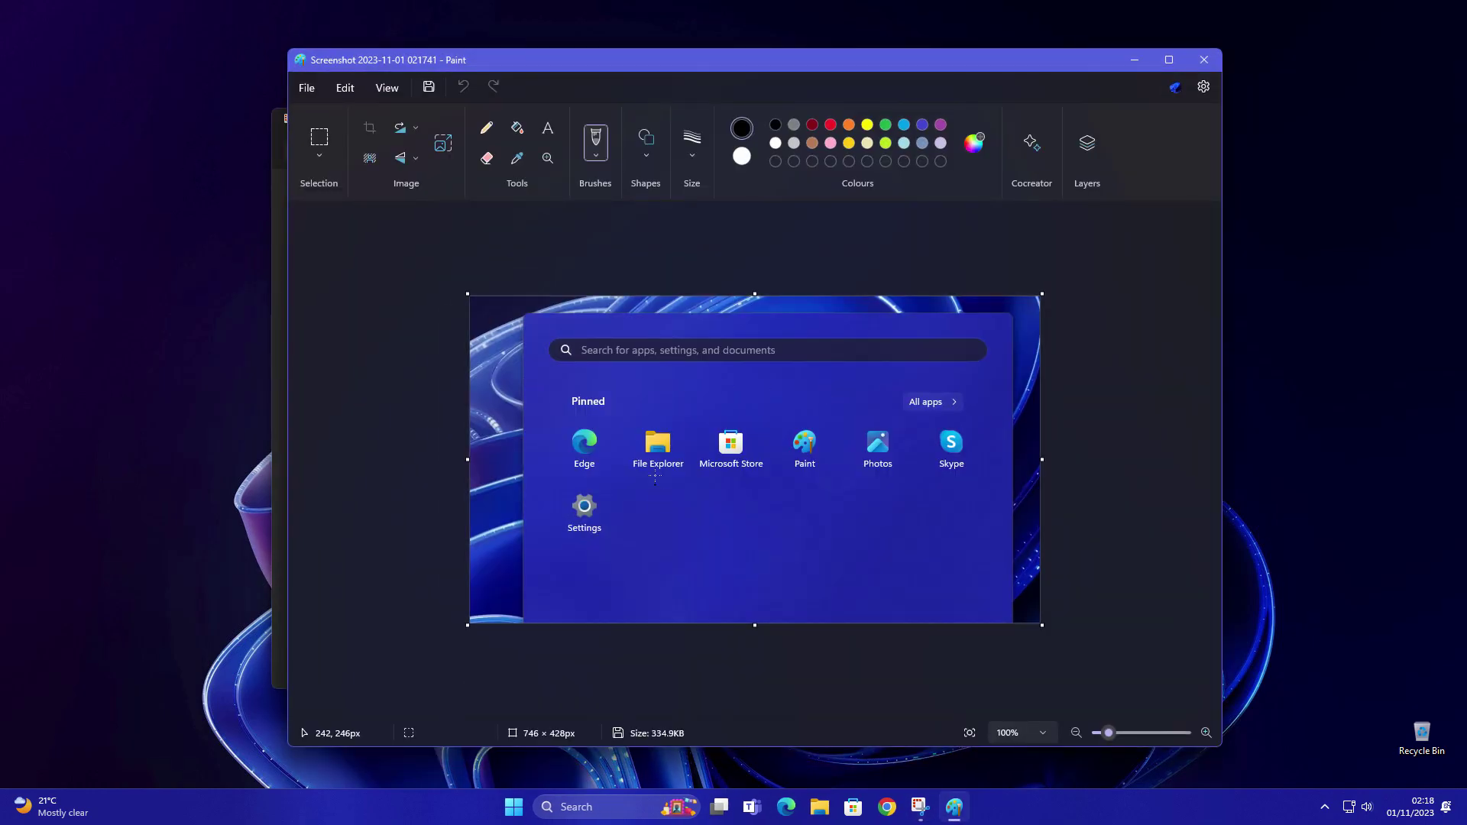
mouse_move(659, 479)
mouse_down()
mouse_move(787, 569)
mouse_move(948, 397)
mouse_up()
click(1204, 60)
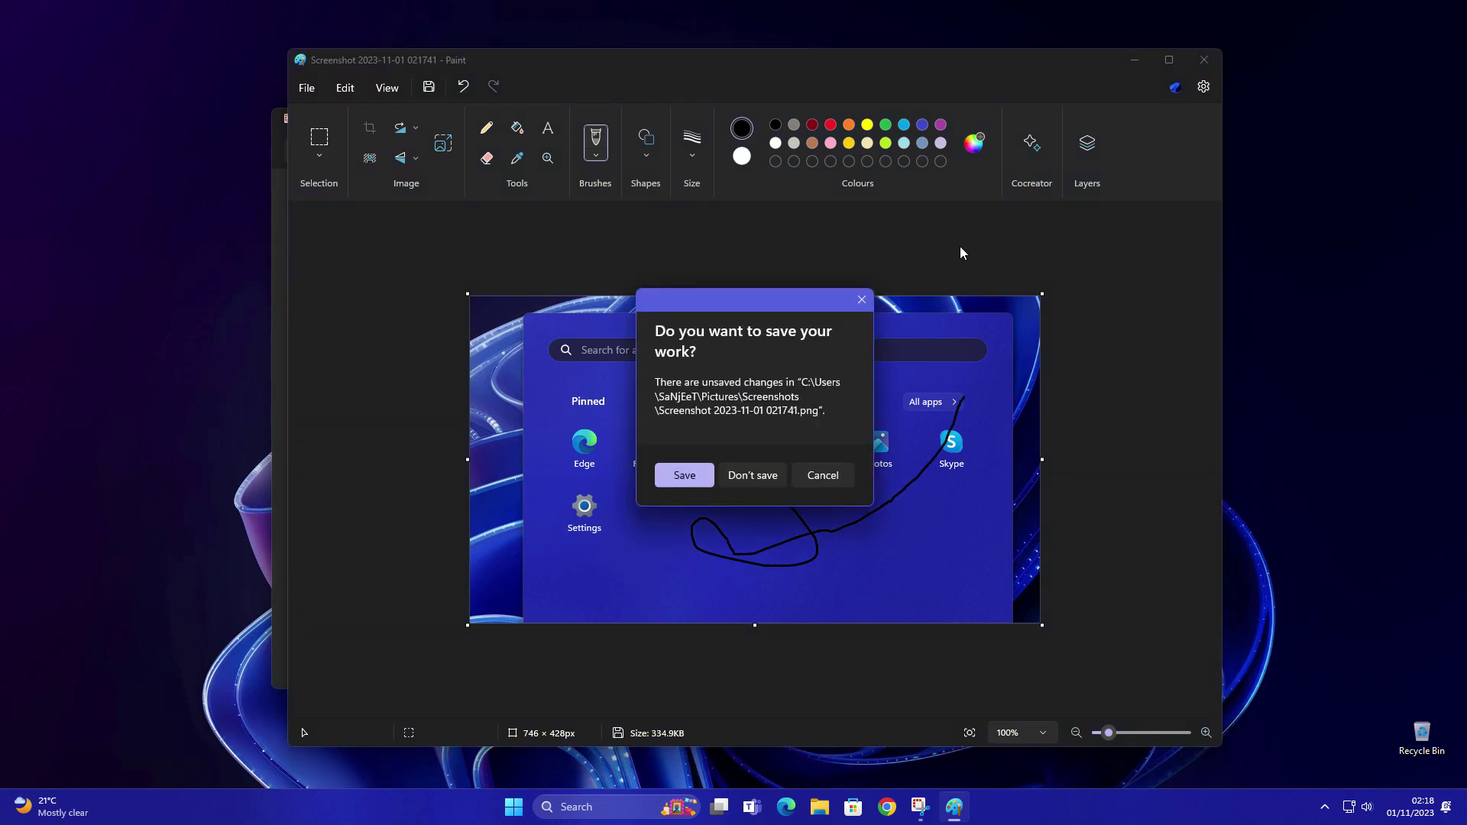
Step: Discard Paint's changes, close Snipping Tool, and launch Windows Backup by searching 'windows bac'
key(n)
click(1160, 120)
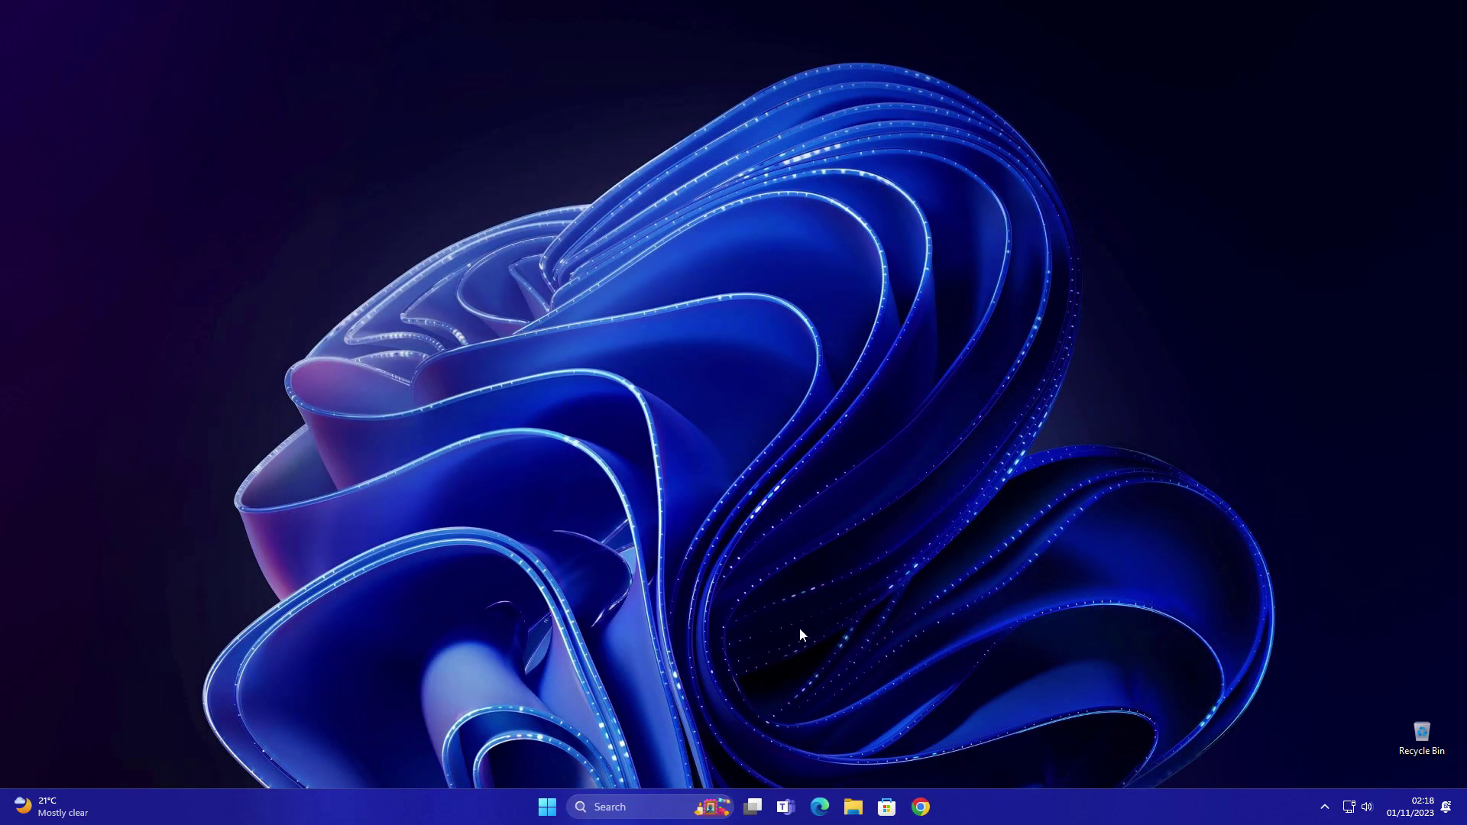
key(super)
text(windows)
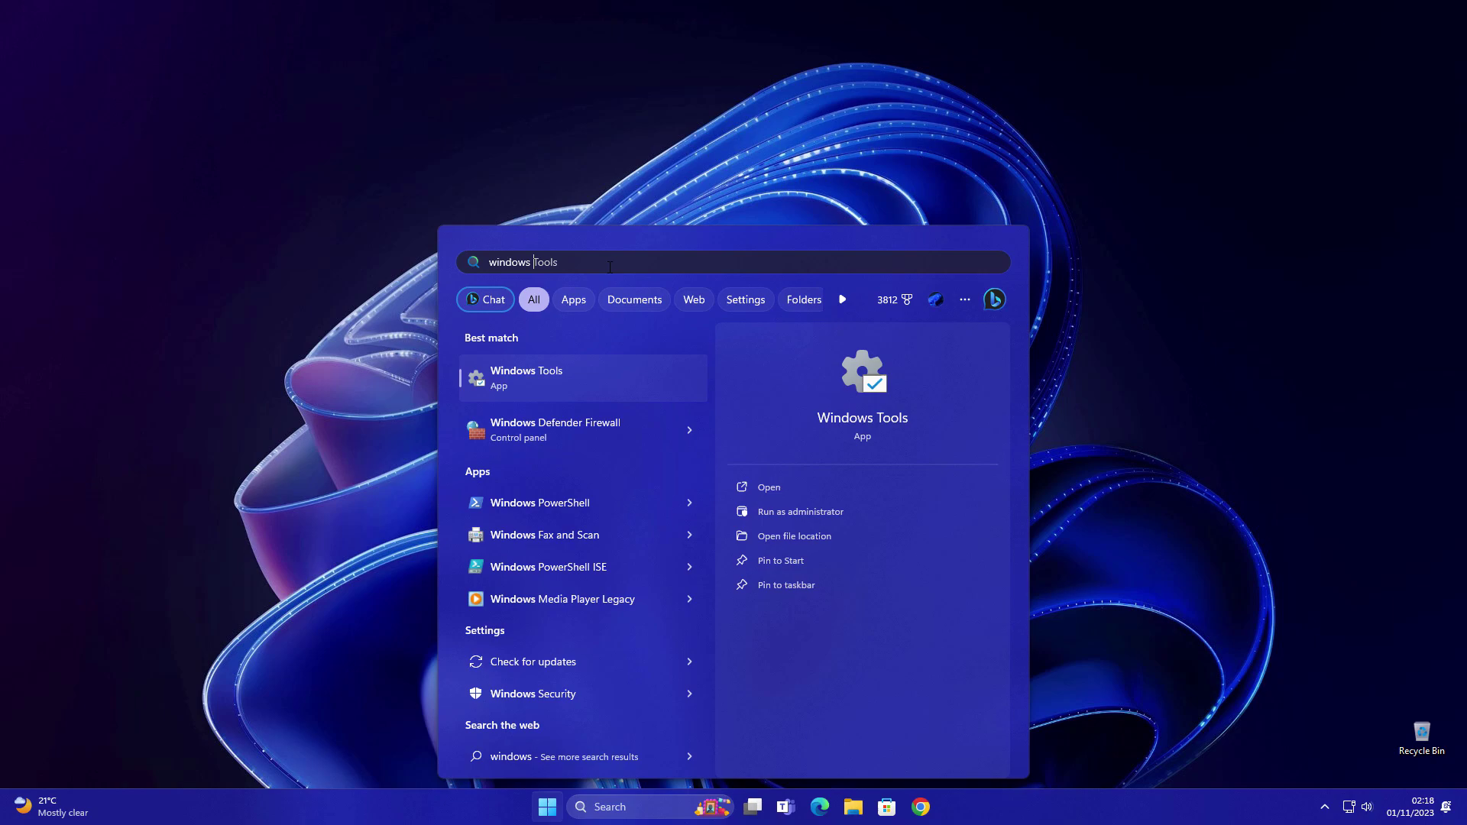
text( bac)
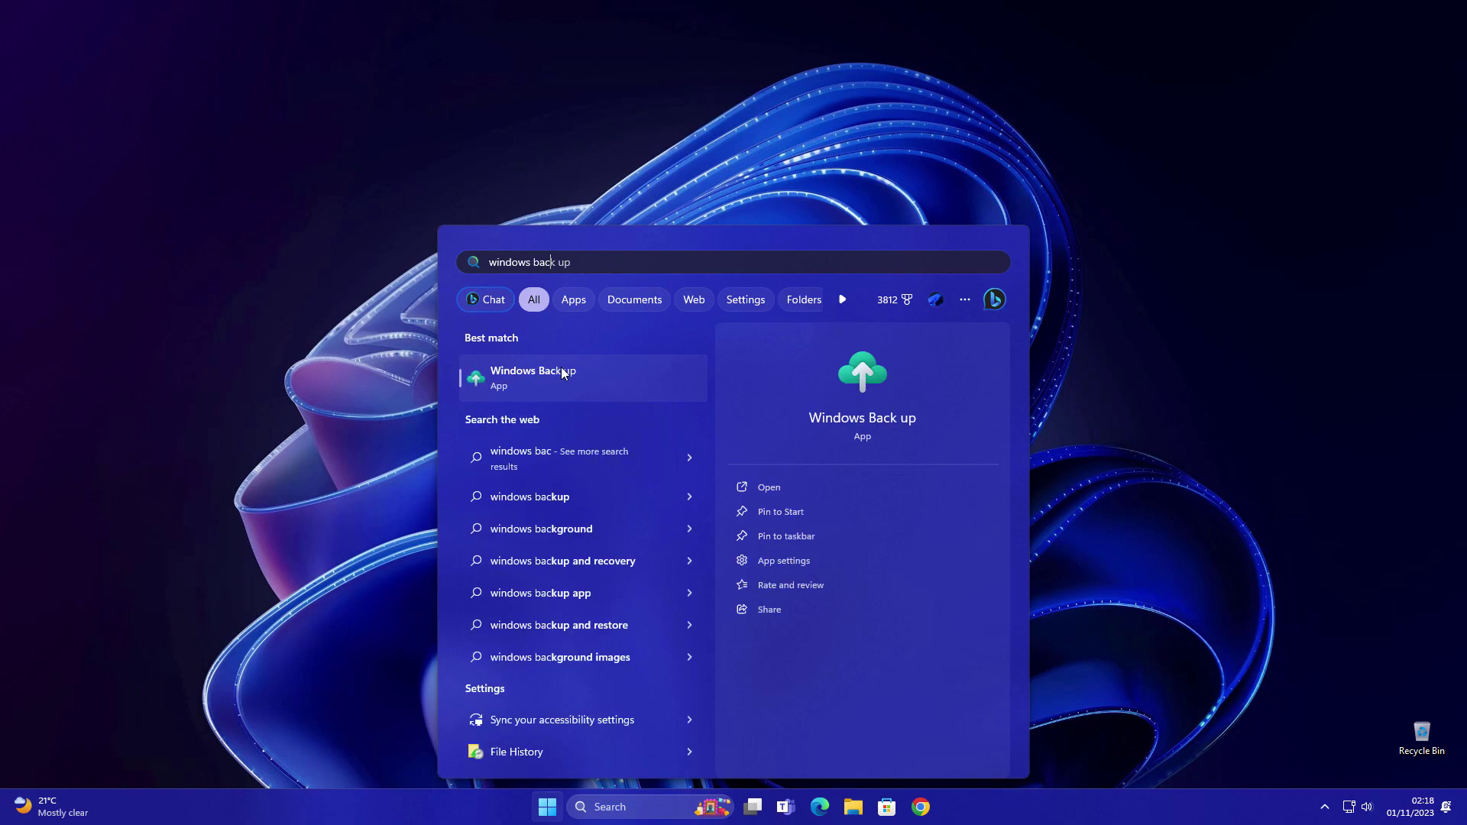
click(563, 373)
Step: Center the Backup window, expand and collapse Folders, then expand Apps
drag(314, 39, 780, 134)
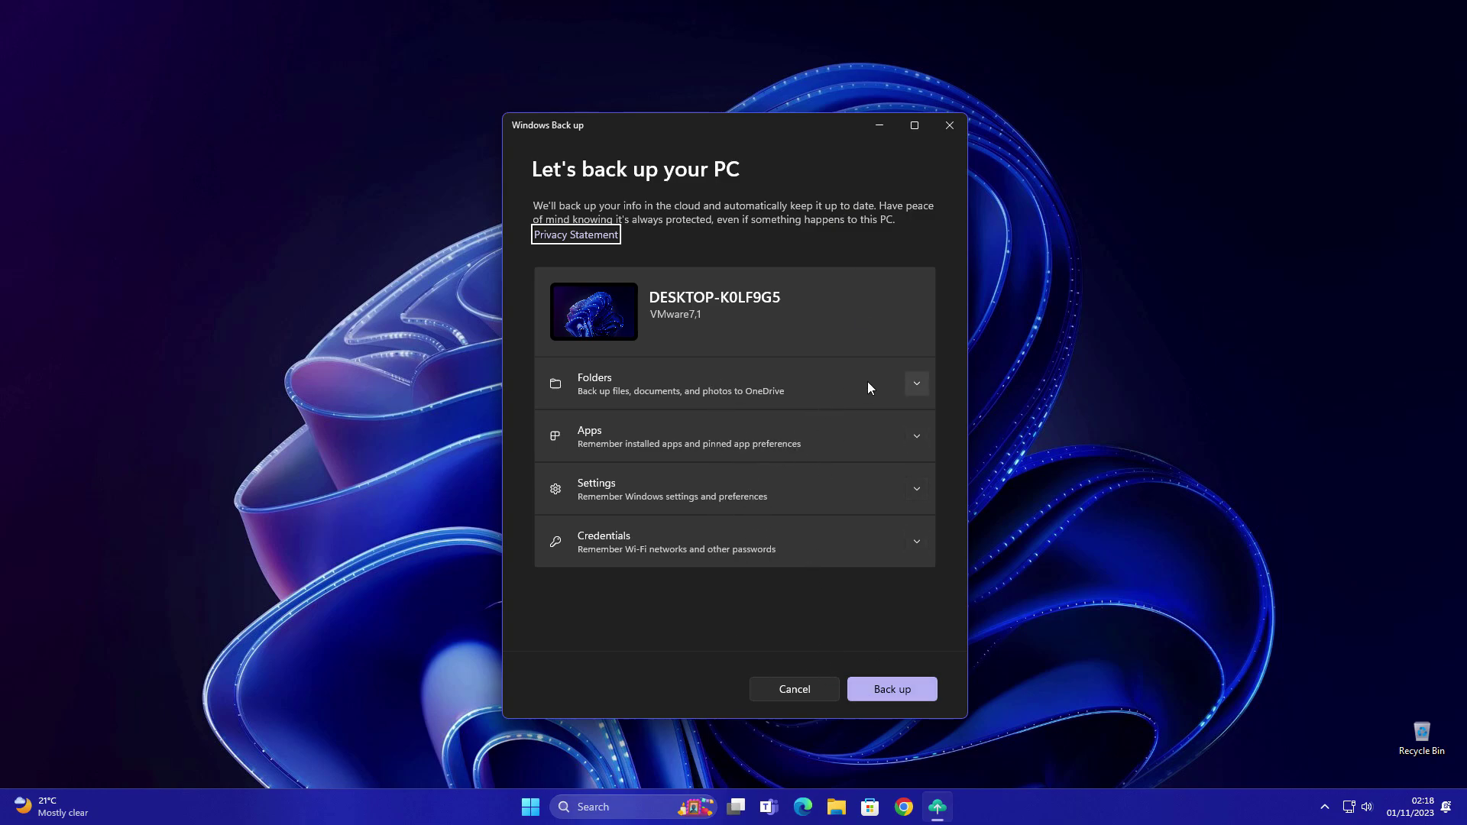
click(910, 381)
click(911, 388)
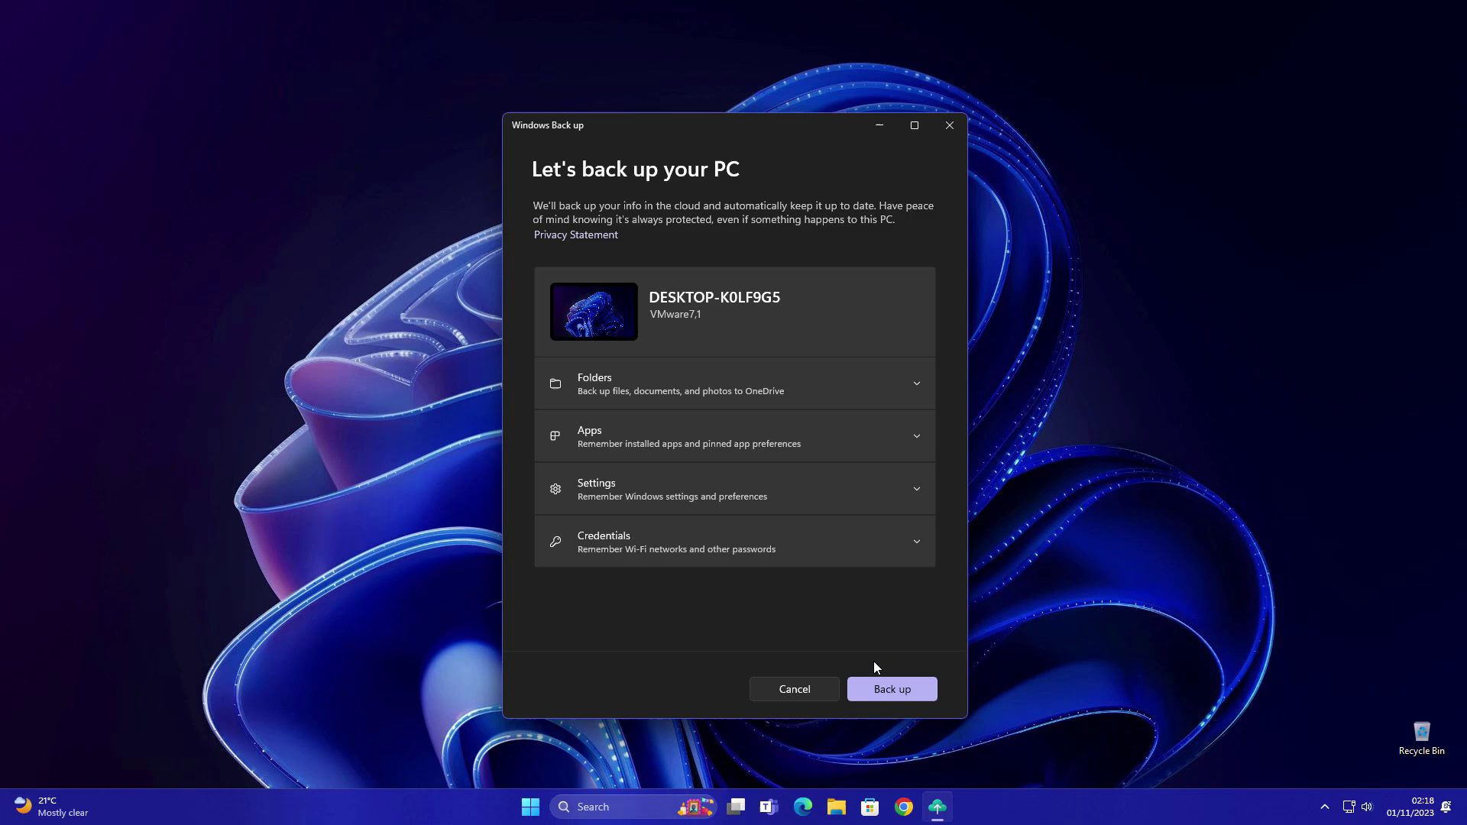
click(772, 442)
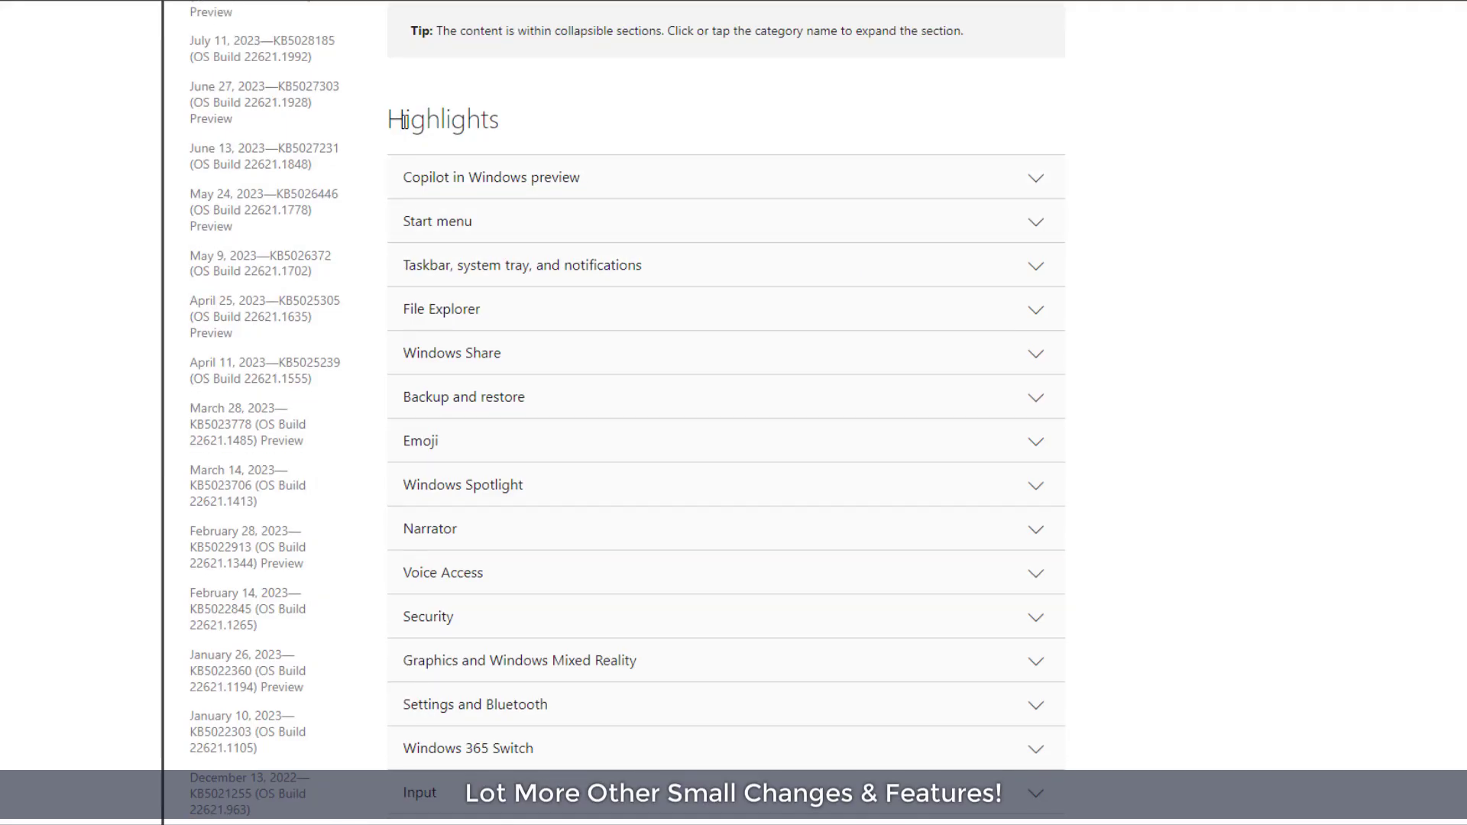
Step: Expand the Copilot preview, Taskbar and File Explorer notes, selecting the first Start menu bullet
click(530, 178)
scroll(473, 306, down, 5)
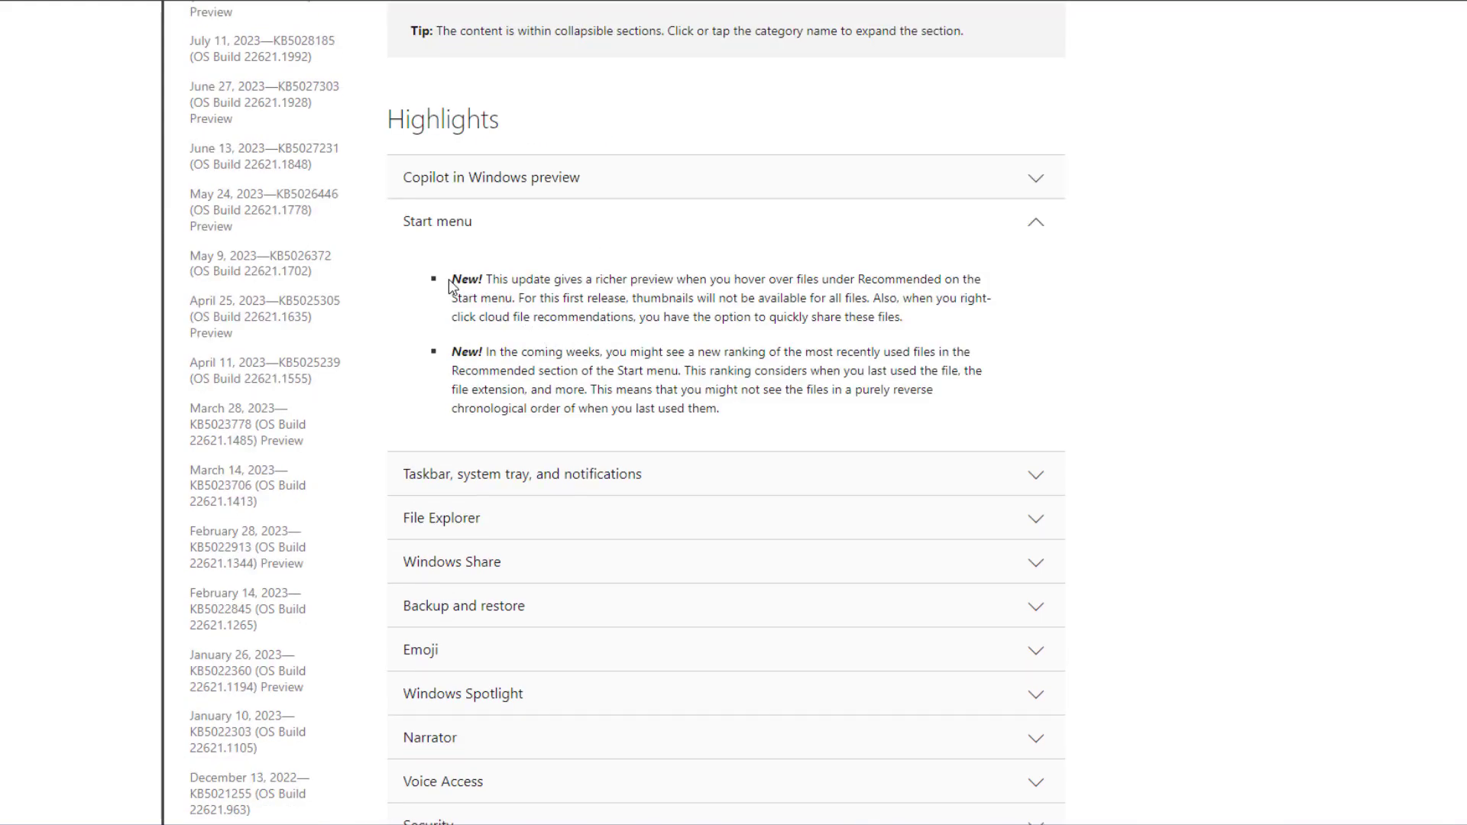
drag(451, 286, 922, 317)
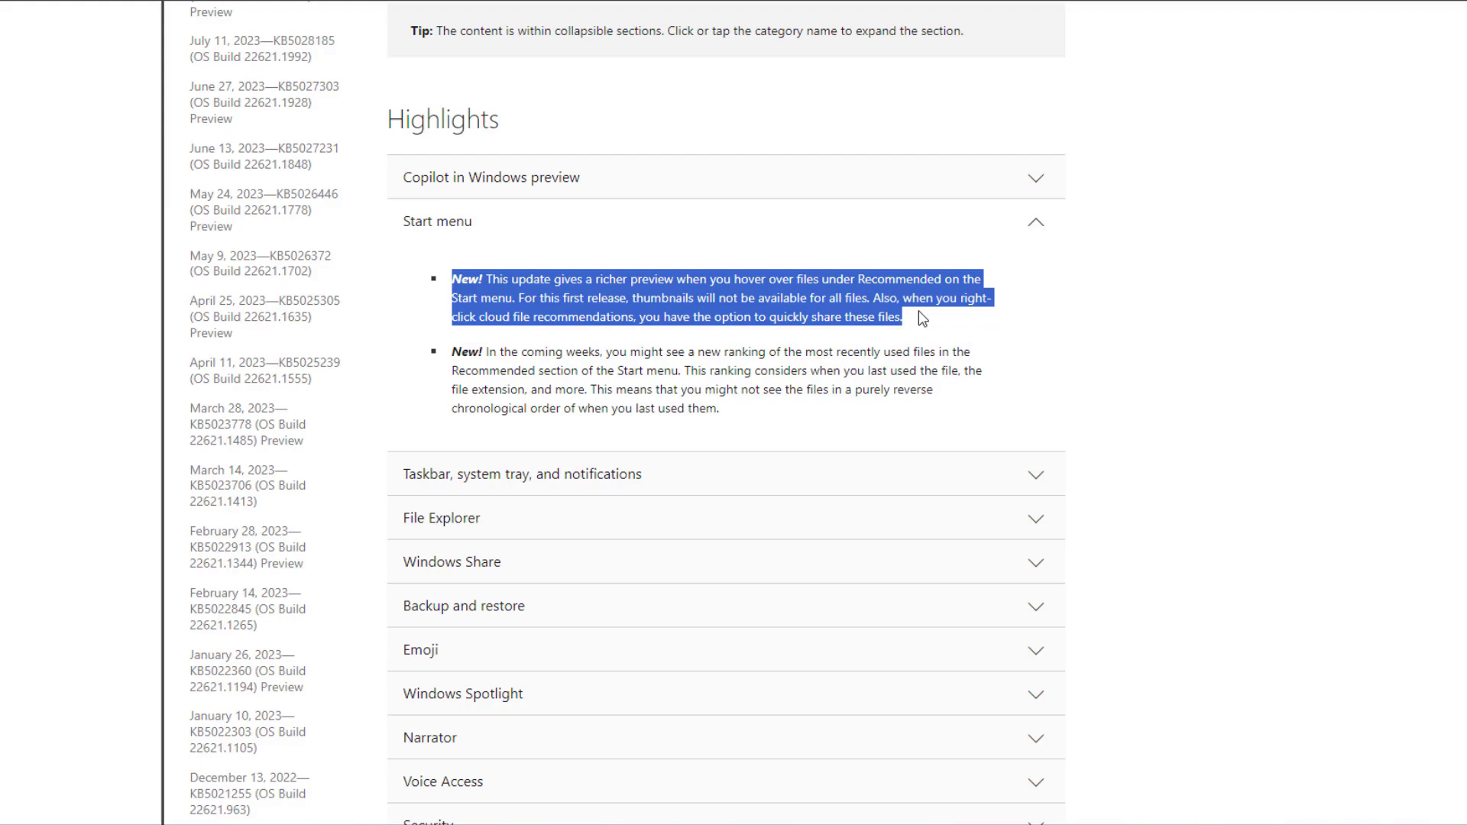
click(711, 474)
scroll(707, 411, down, 5)
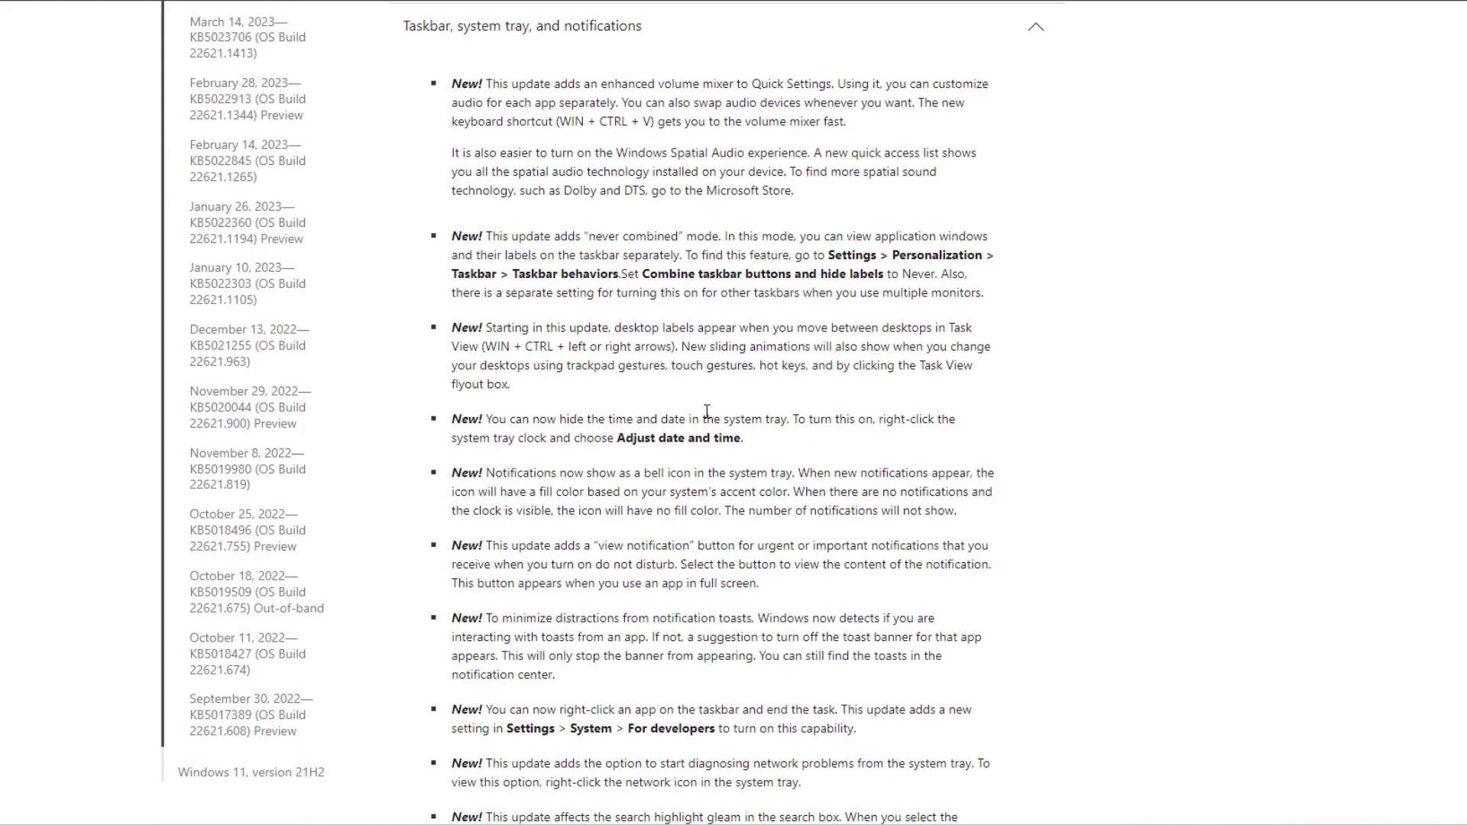
scroll(707, 412, down, 7)
click(704, 433)
scroll(707, 435, down, 3)
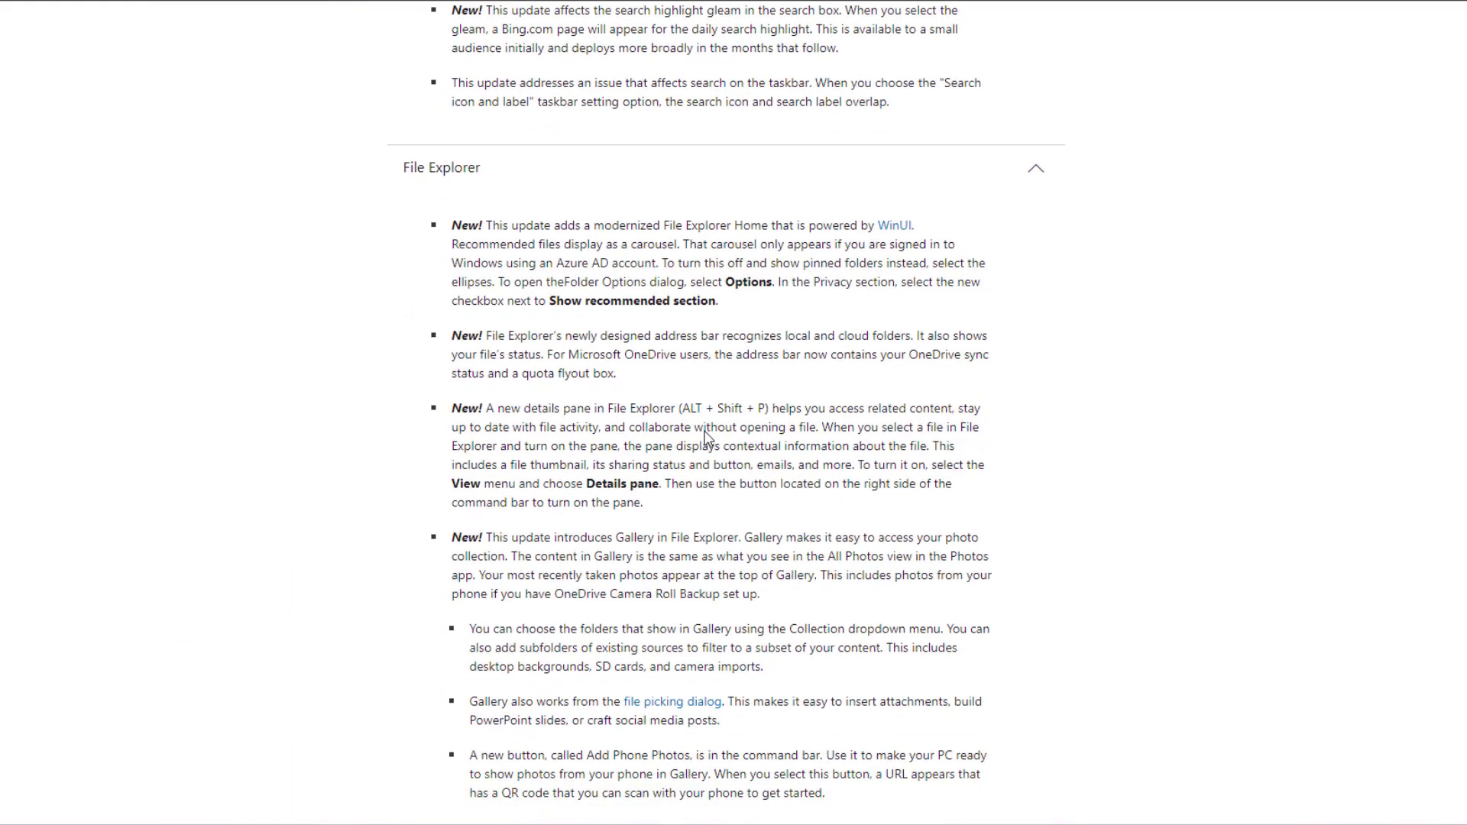
scroll(704, 436, down, 7)
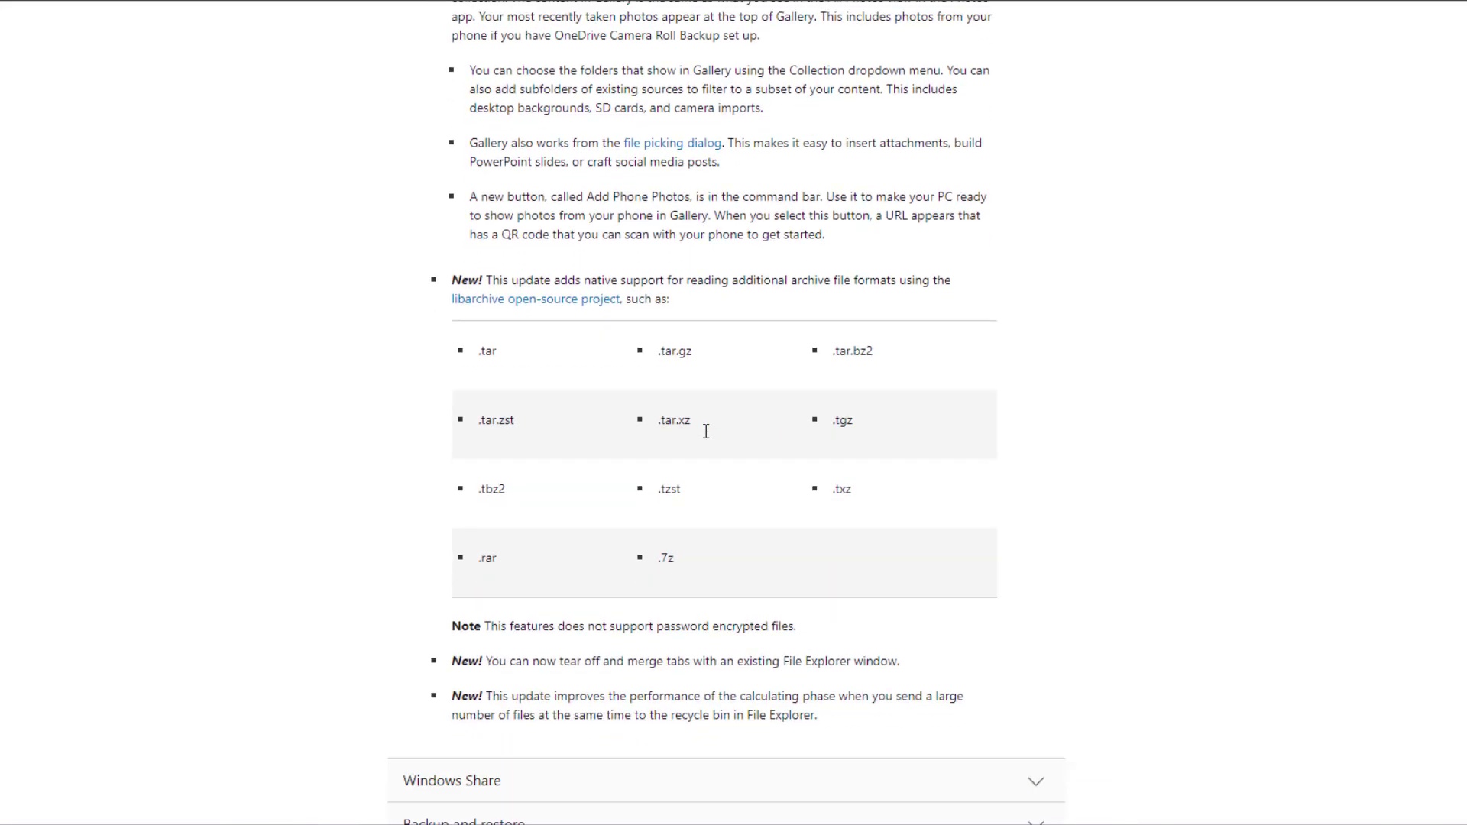
scroll(706, 432, down, 4)
Step: Expand the Windows Share, Backup and restore, Emoji, Voice Access and Security notes
click(703, 446)
scroll(709, 445, down, 4)
click(694, 512)
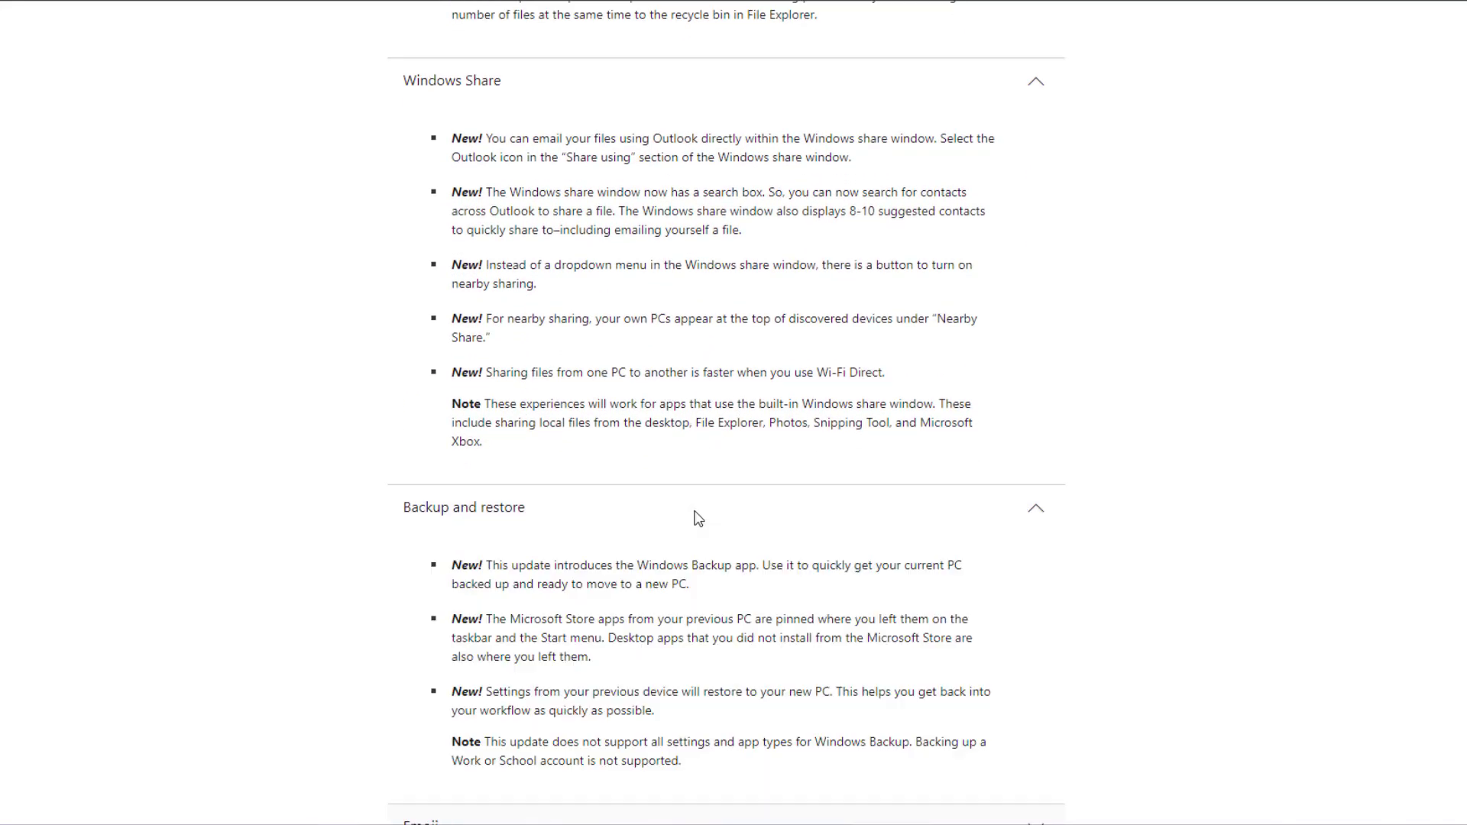
scroll(688, 474, down, 4)
click(664, 487)
scroll(664, 482, down, 3)
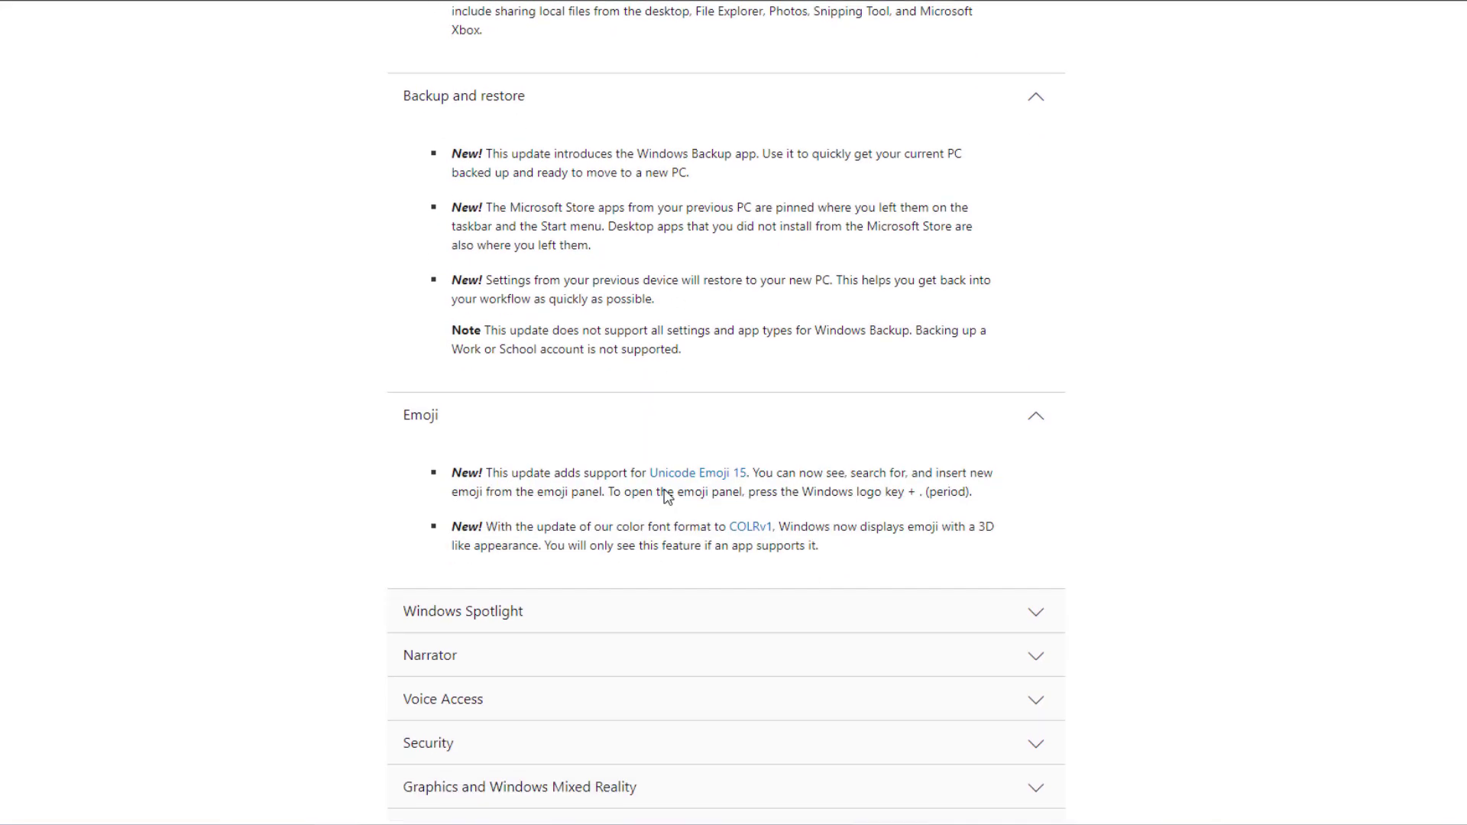
click(663, 458)
scroll(662, 444, down, 5)
click(657, 319)
scroll(657, 367, down, 3)
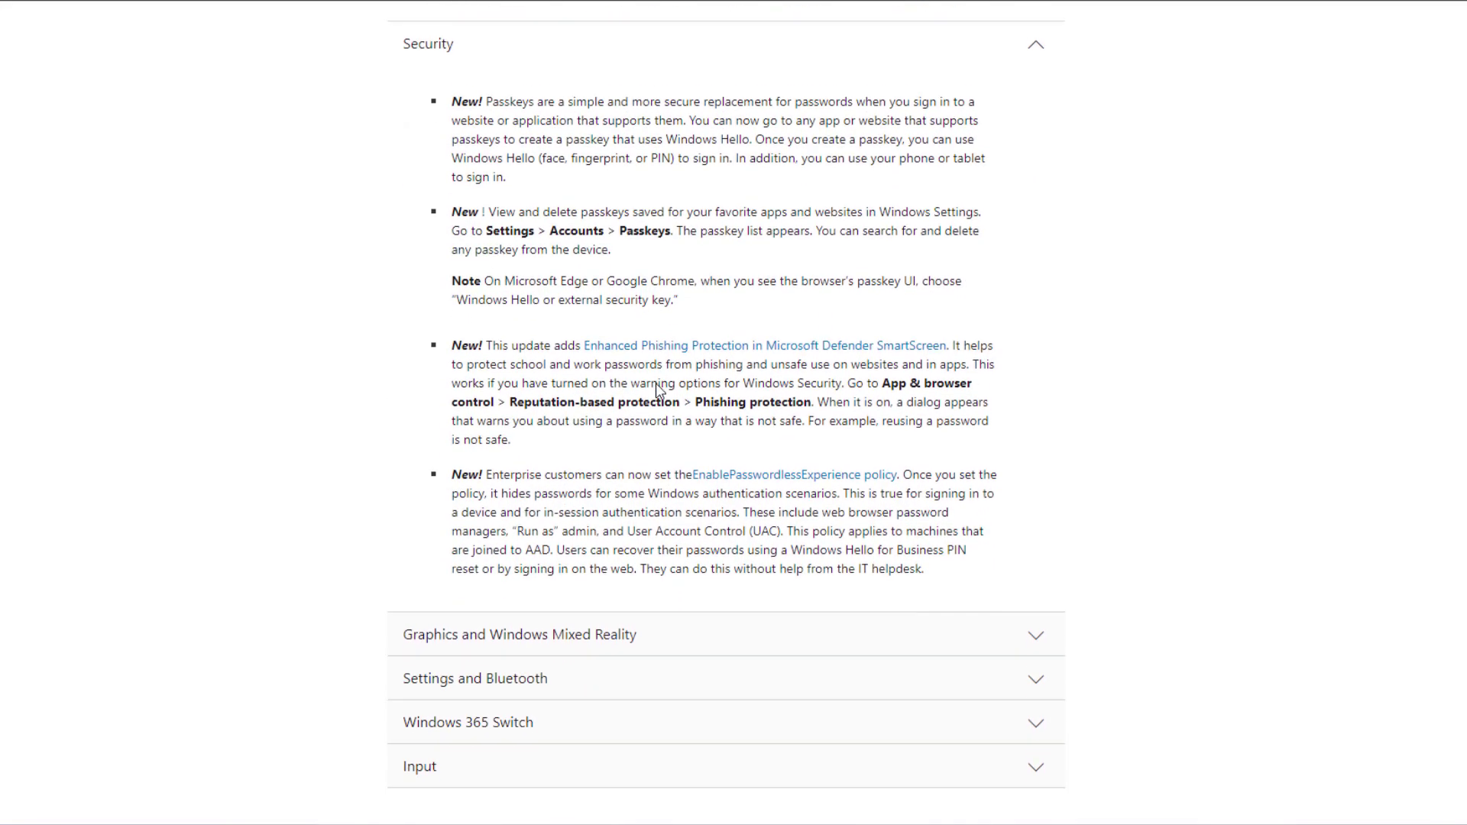